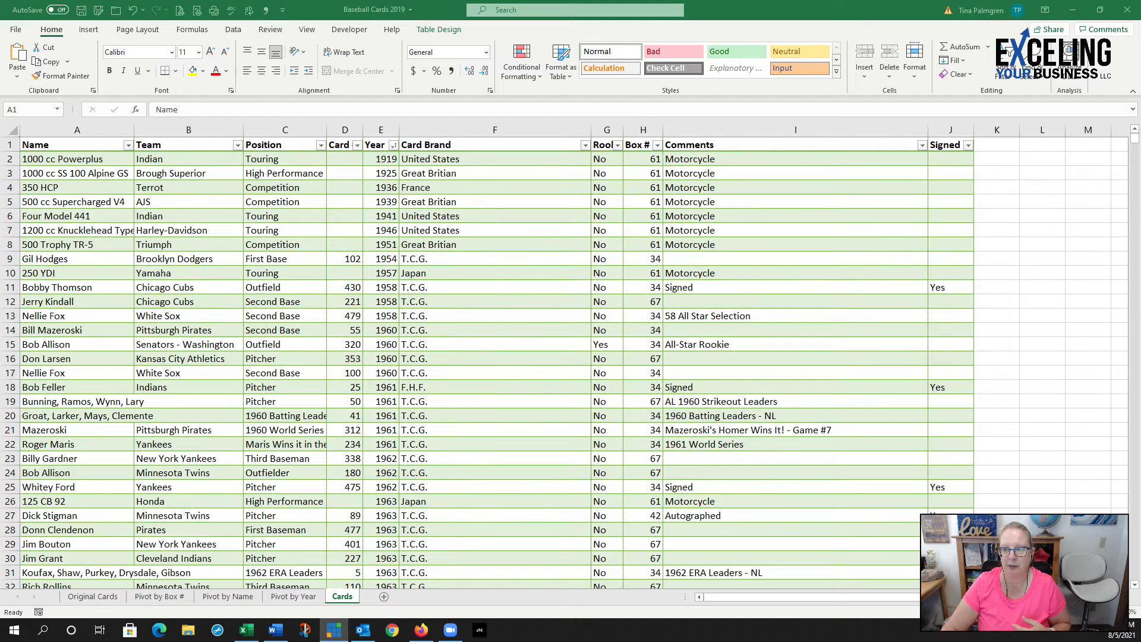
Step: Examine the Cards table down to its final rows and return to its first cell
click(1135, 141)
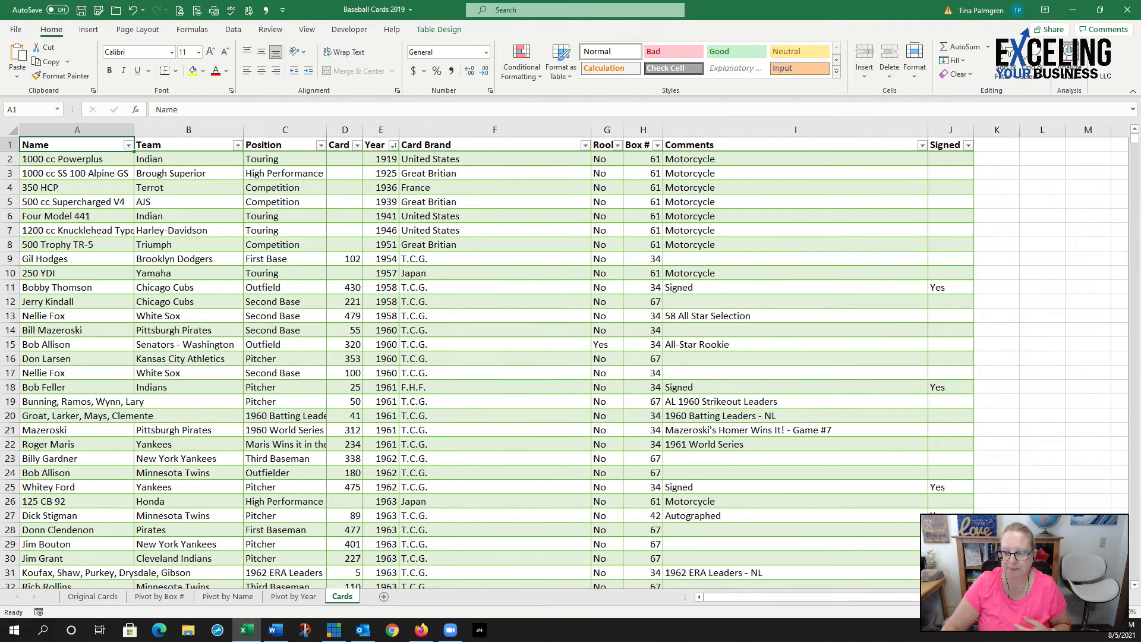
drag(1135, 140, 1135, 588)
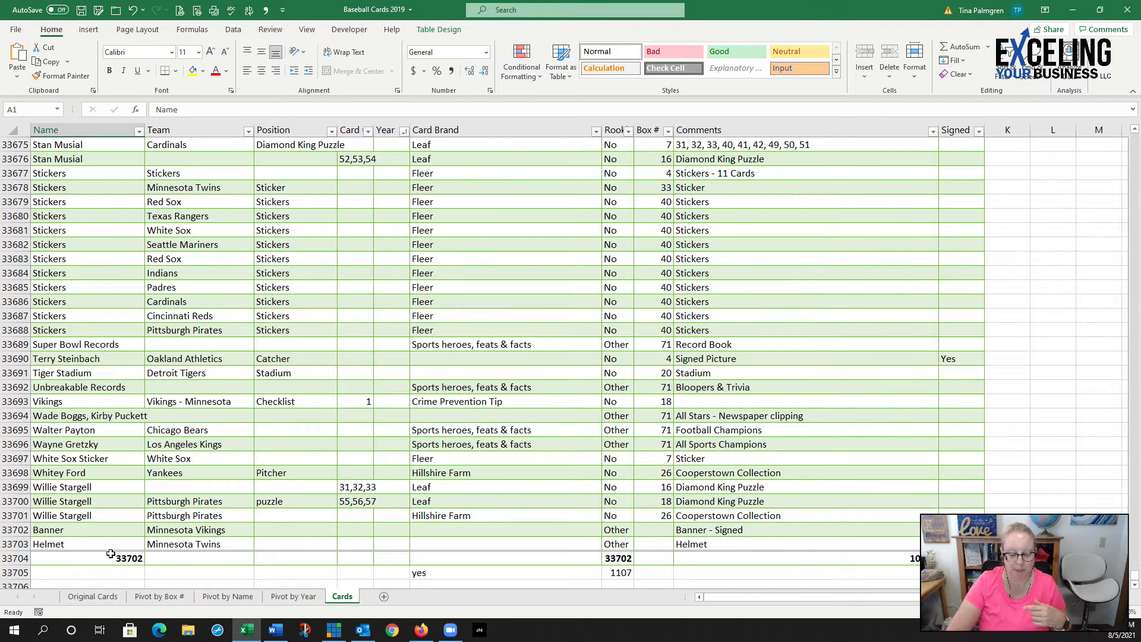
key(ctrl+Home)
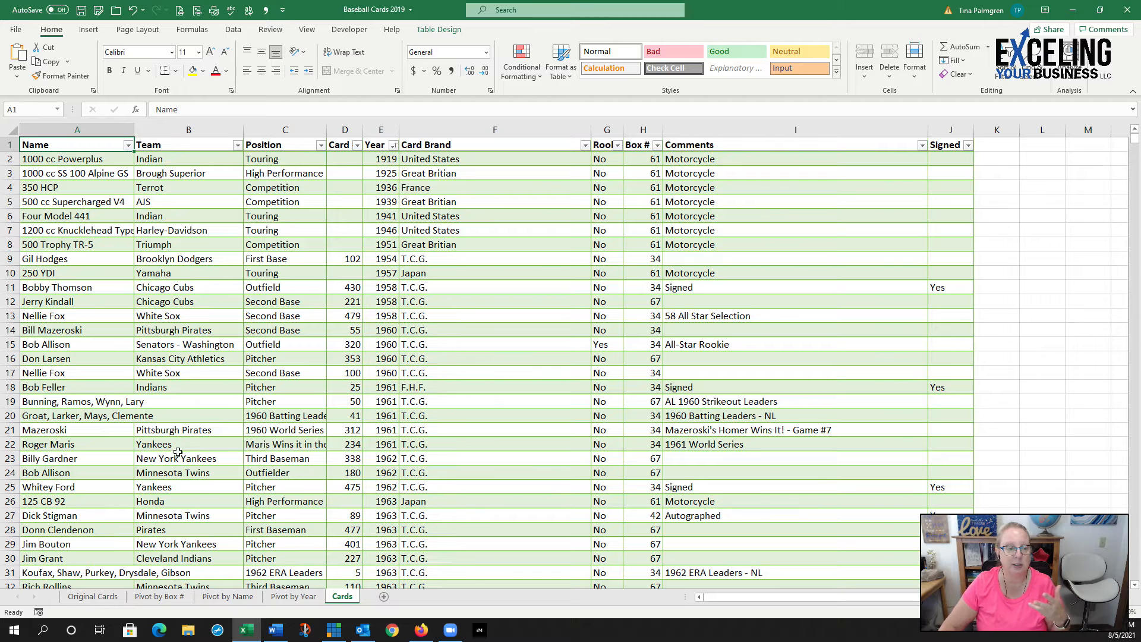
Step: On the Pivot by Box # sheet, examine the rookie counts down to the grand total and inspect box 1's counts
click(148, 597)
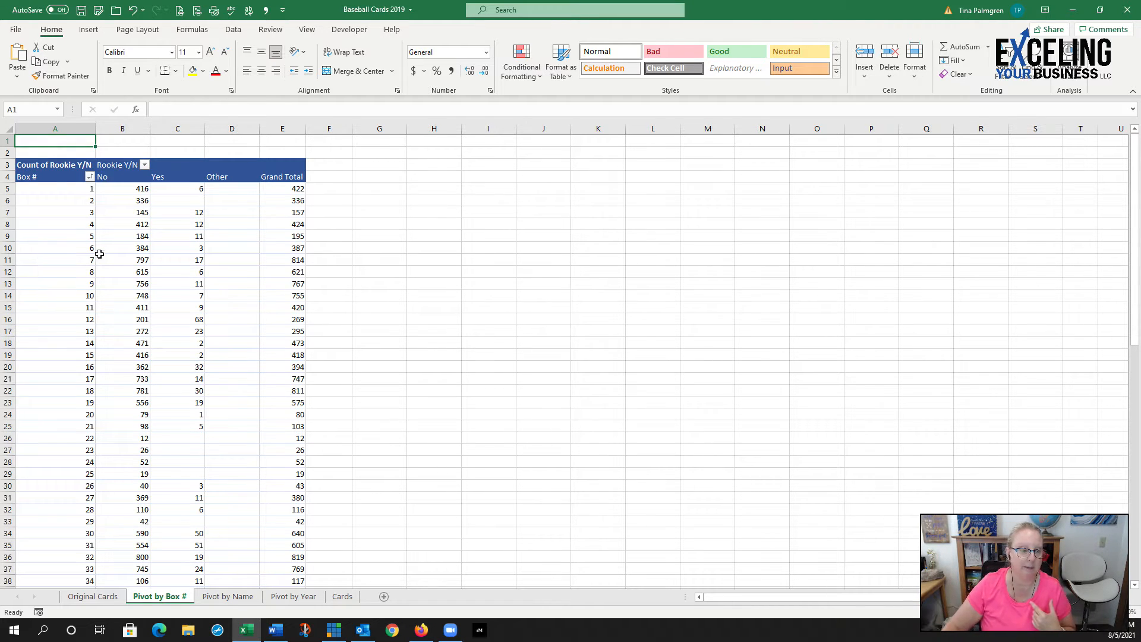
scroll(107, 254, down, 6)
scroll(108, 253, down, 10)
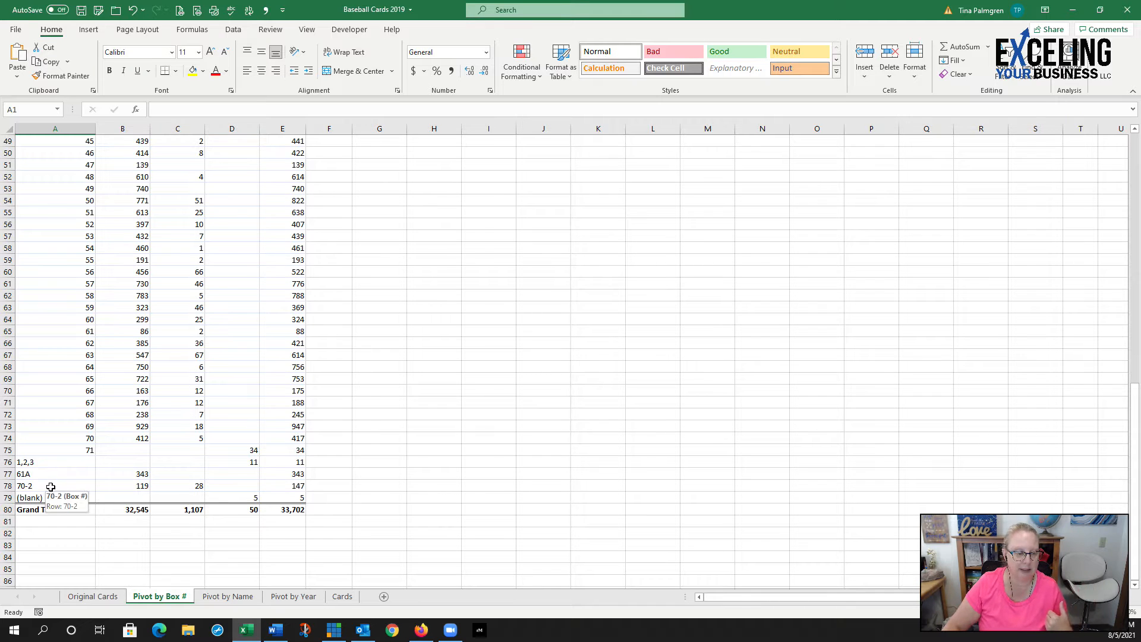
scroll(98, 410, up, 12)
scroll(112, 381, up, 4)
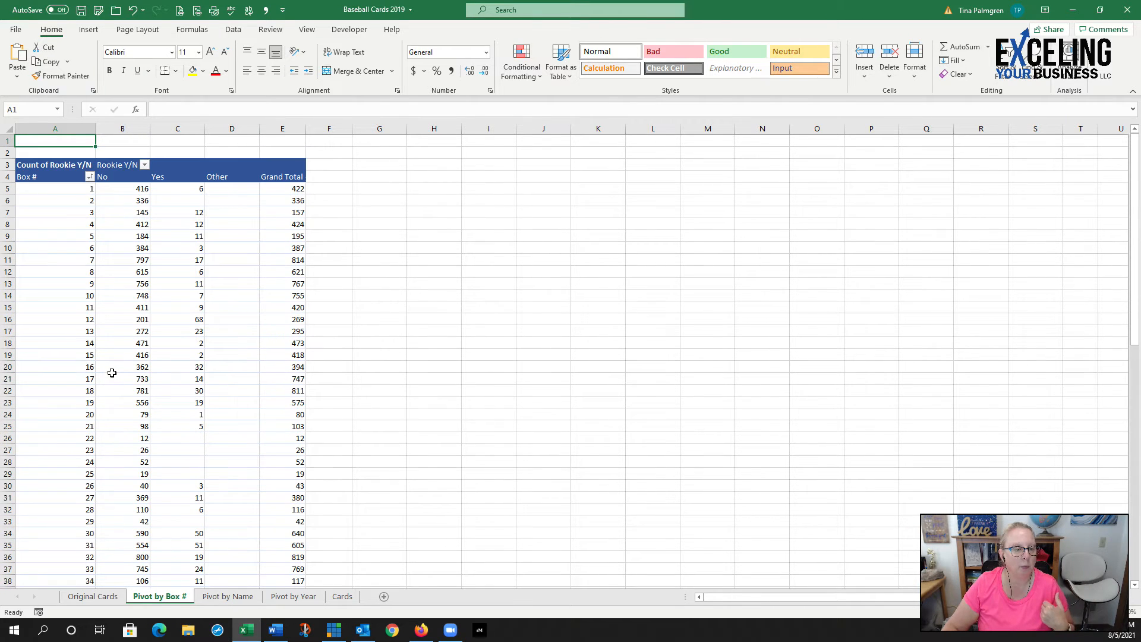
click(112, 188)
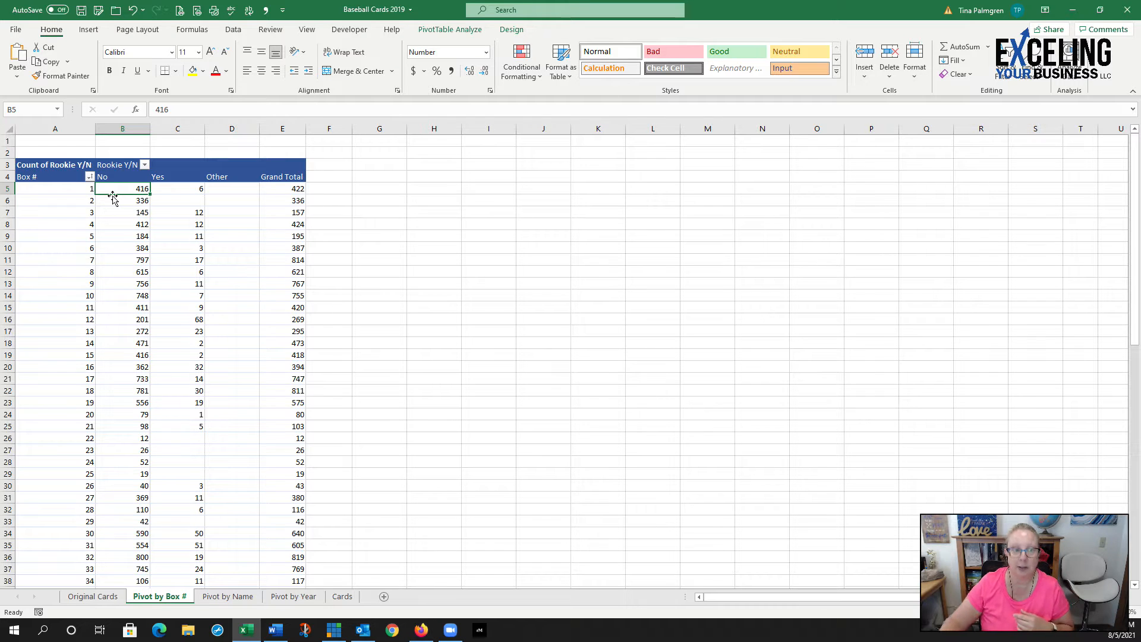
click(201, 192)
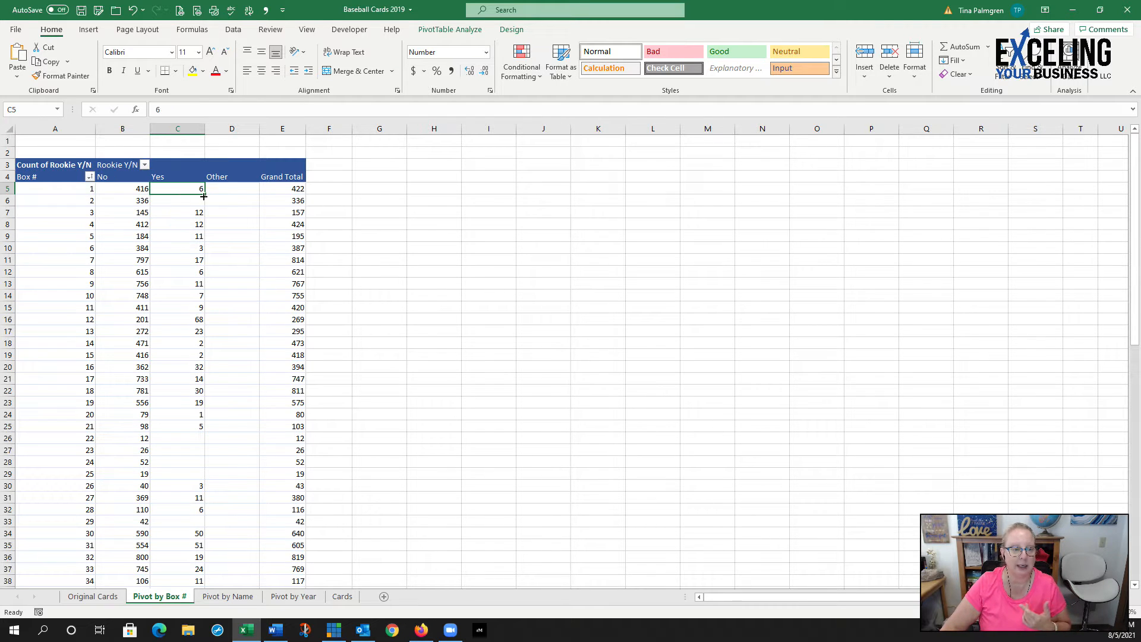
click(269, 188)
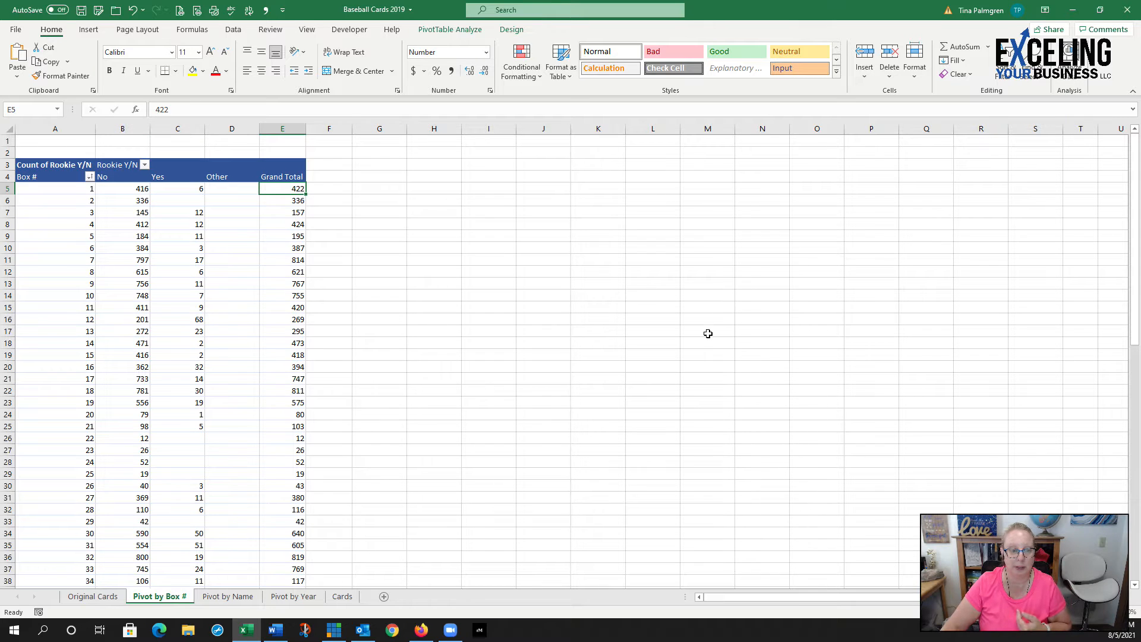
Step: Inspect the rookie and non-rookie counts for box 39 and review the remaining boxes to the grand total row
scroll(189, 291, down, 5)
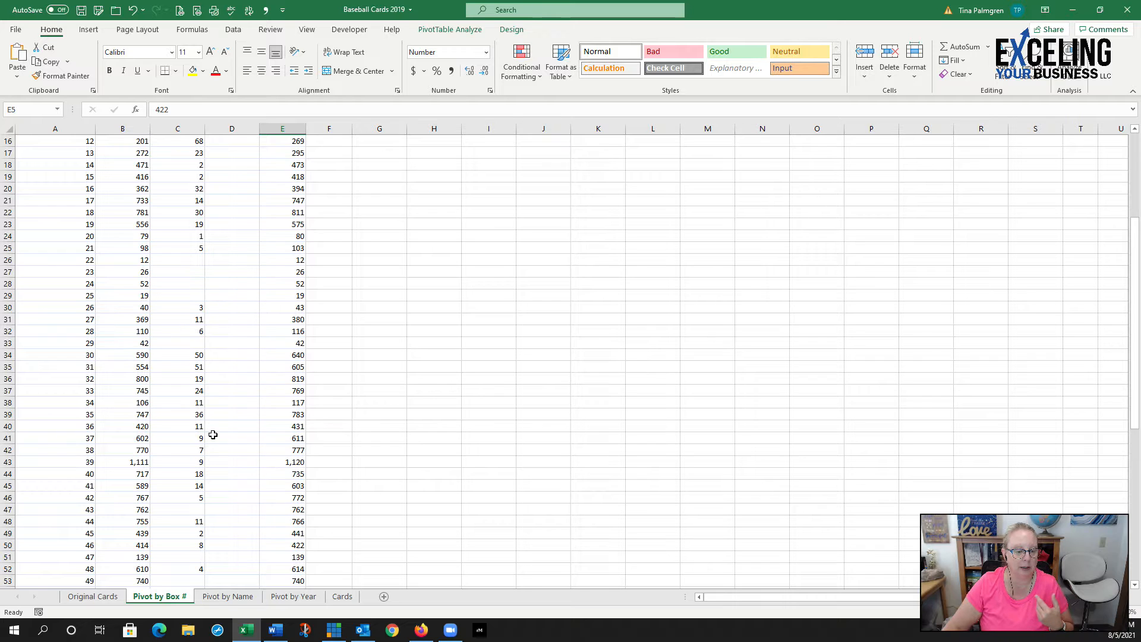
scroll(232, 321, down, 1)
scroll(247, 326, down, 4)
click(125, 286)
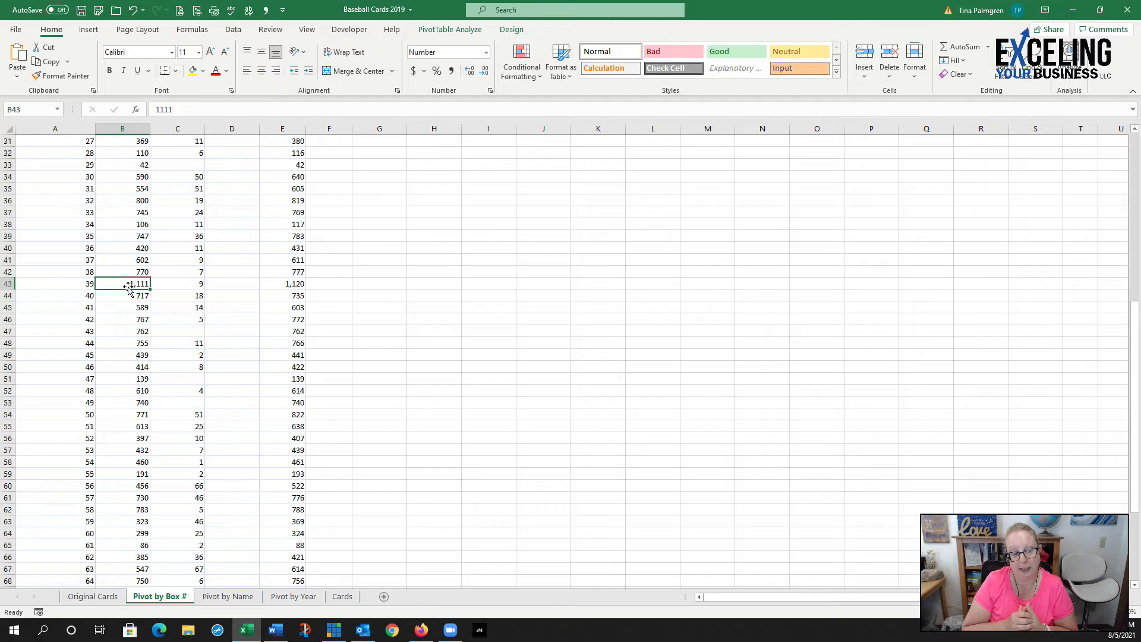
click(171, 284)
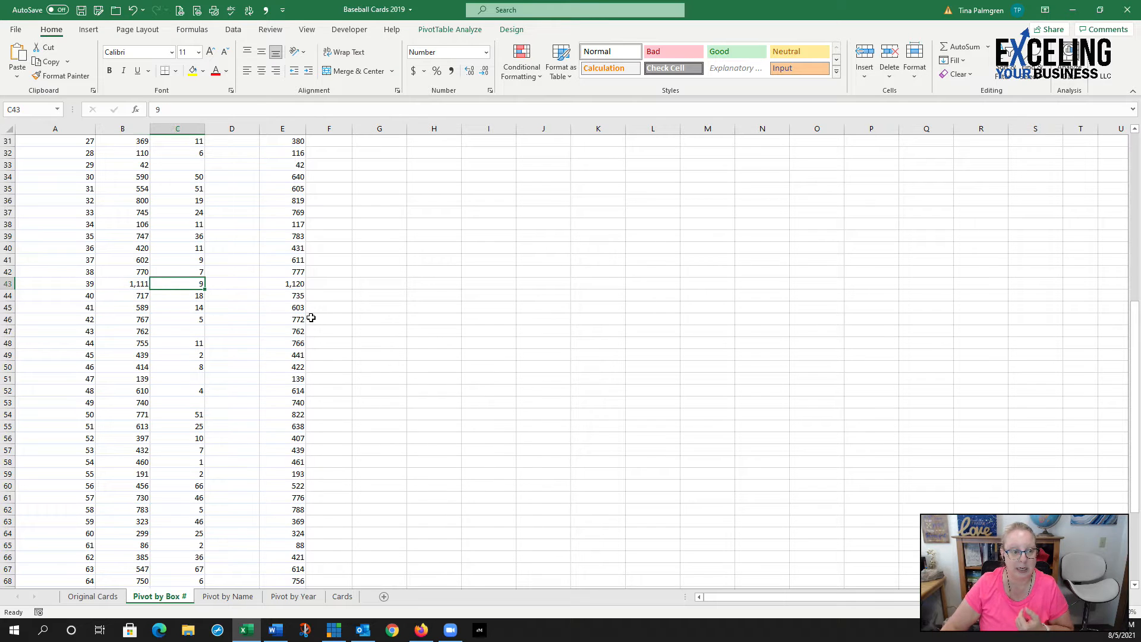
scroll(200, 337, down, 6)
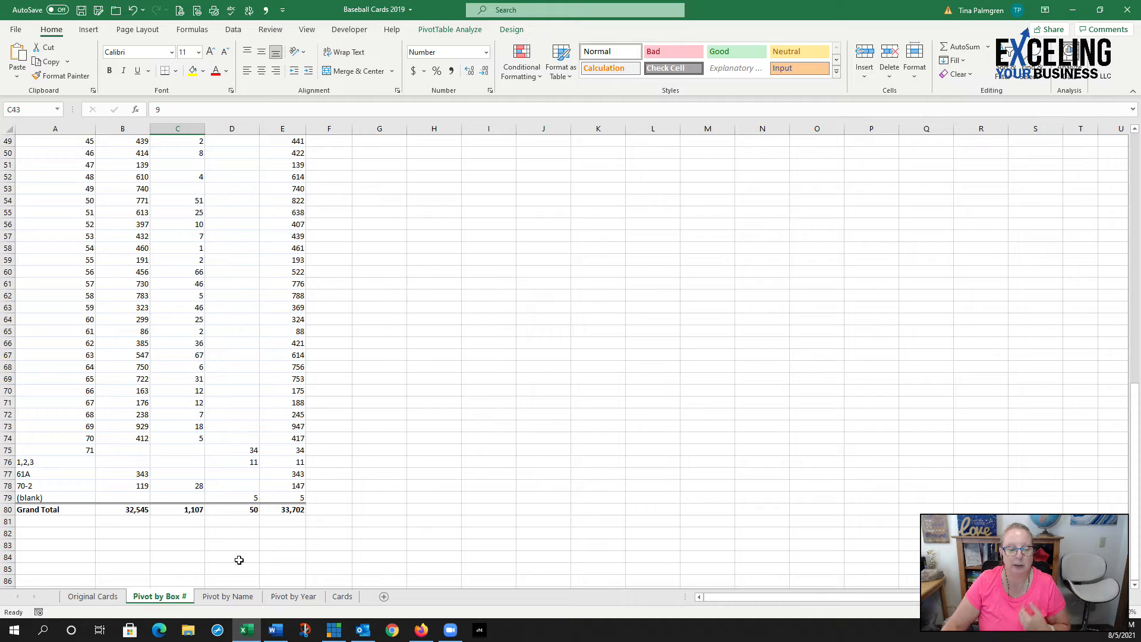
Step: Compare the Pivot by Name sheet with the Cards table and review the filtered Ken Griffey cards to the grand total
click(237, 597)
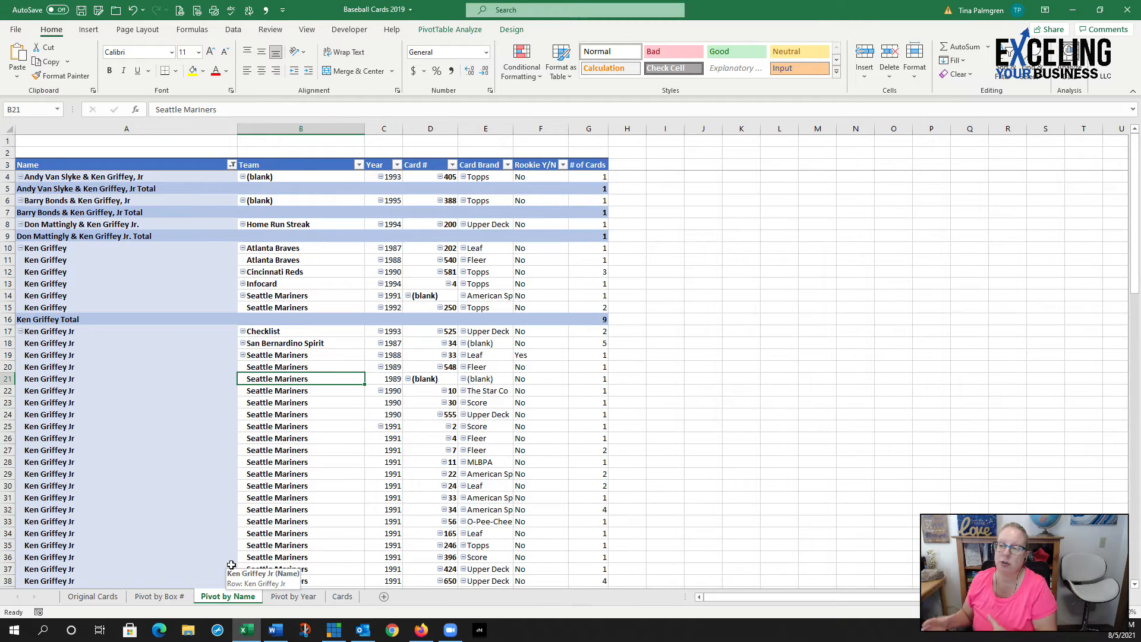
click(342, 596)
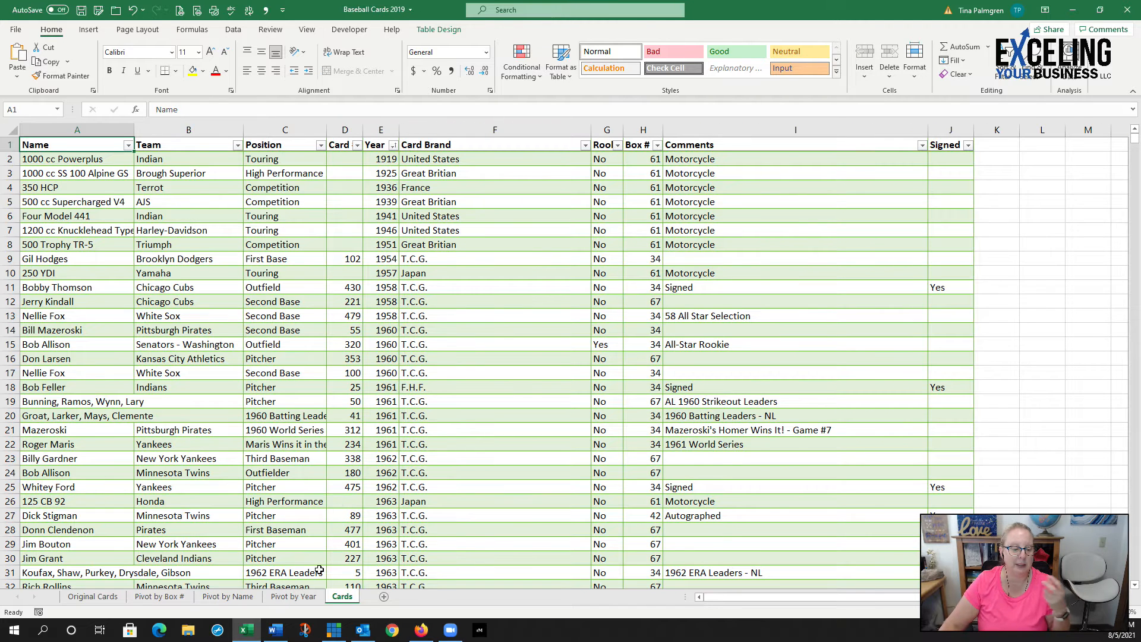
click(237, 599)
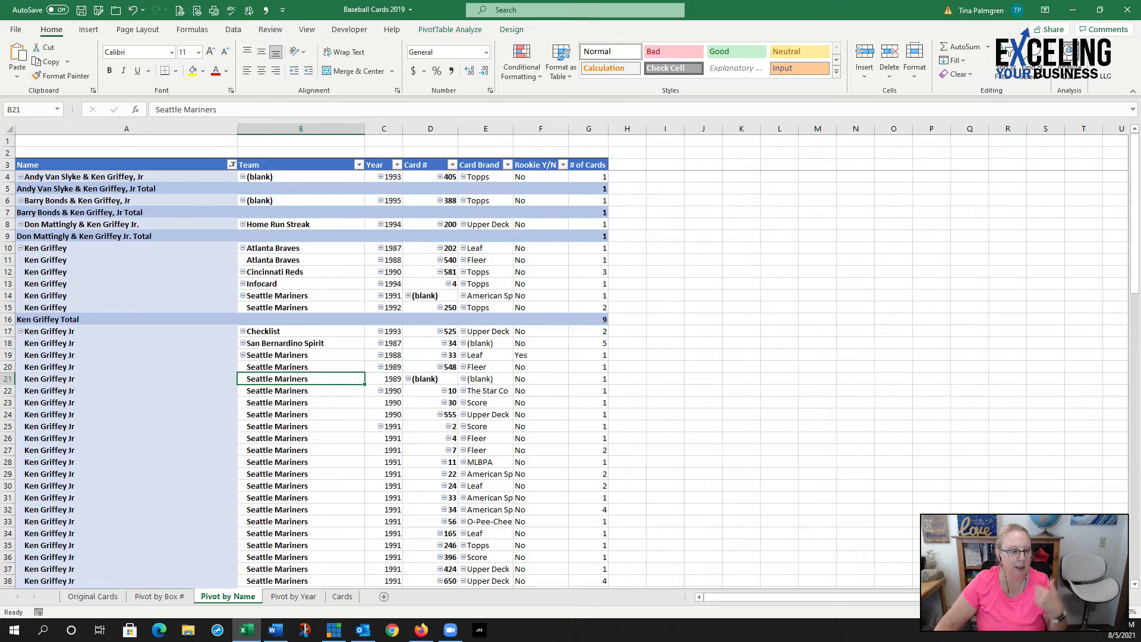
scroll(44, 442, down, 20)
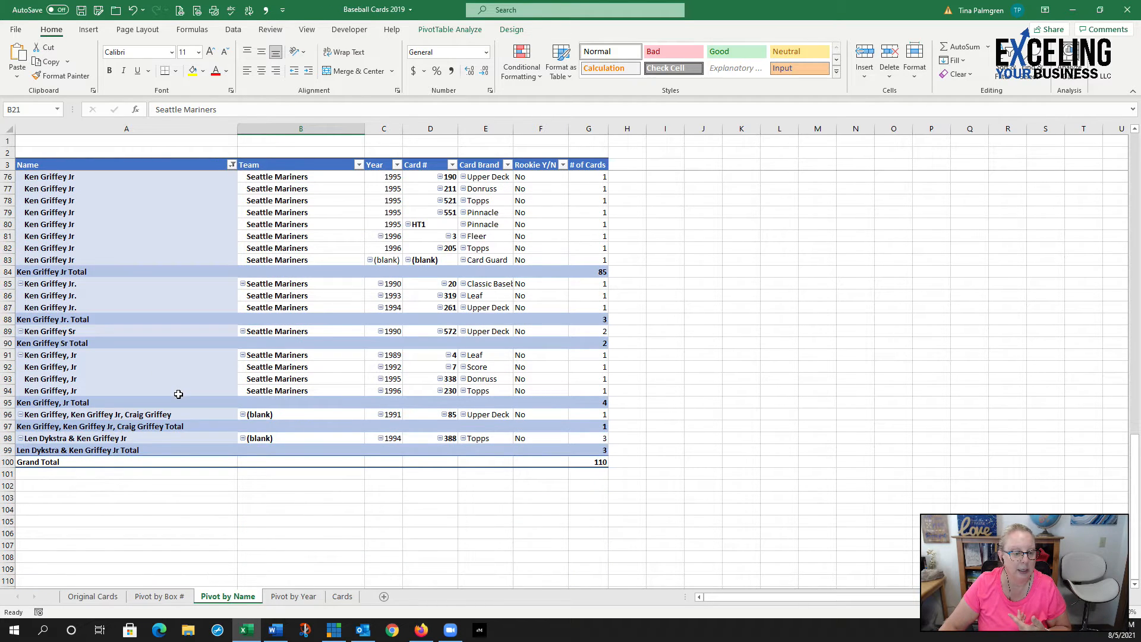
scroll(185, 390, up, 6)
scroll(189, 387, up, 18)
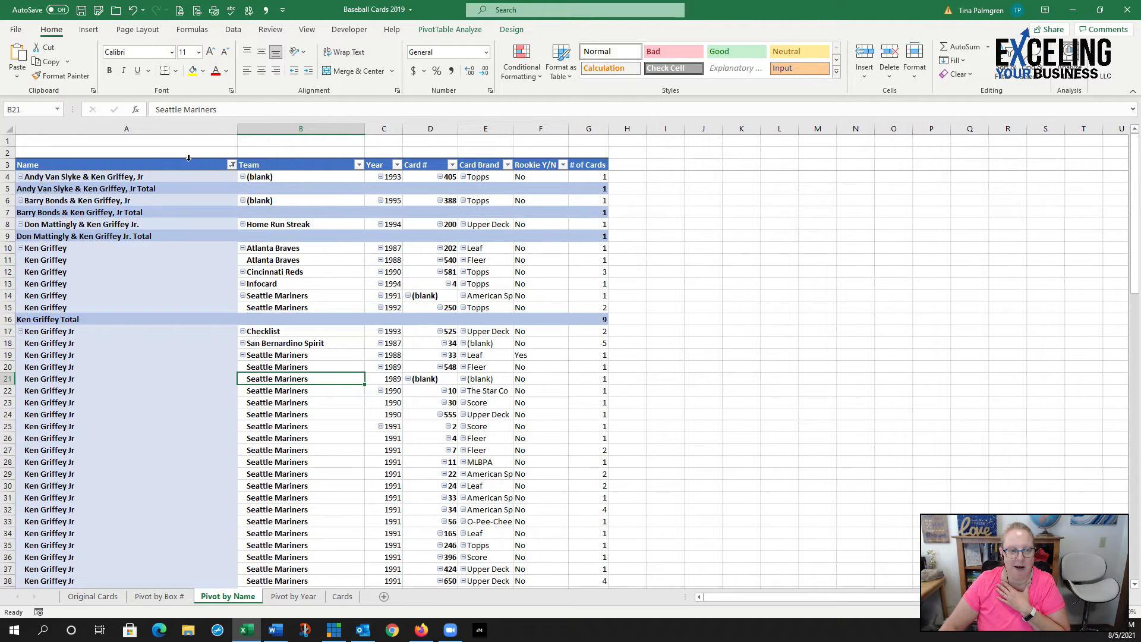
Step: Clear the Name filter from the pivot table and review the full card list down to its grand total
click(232, 166)
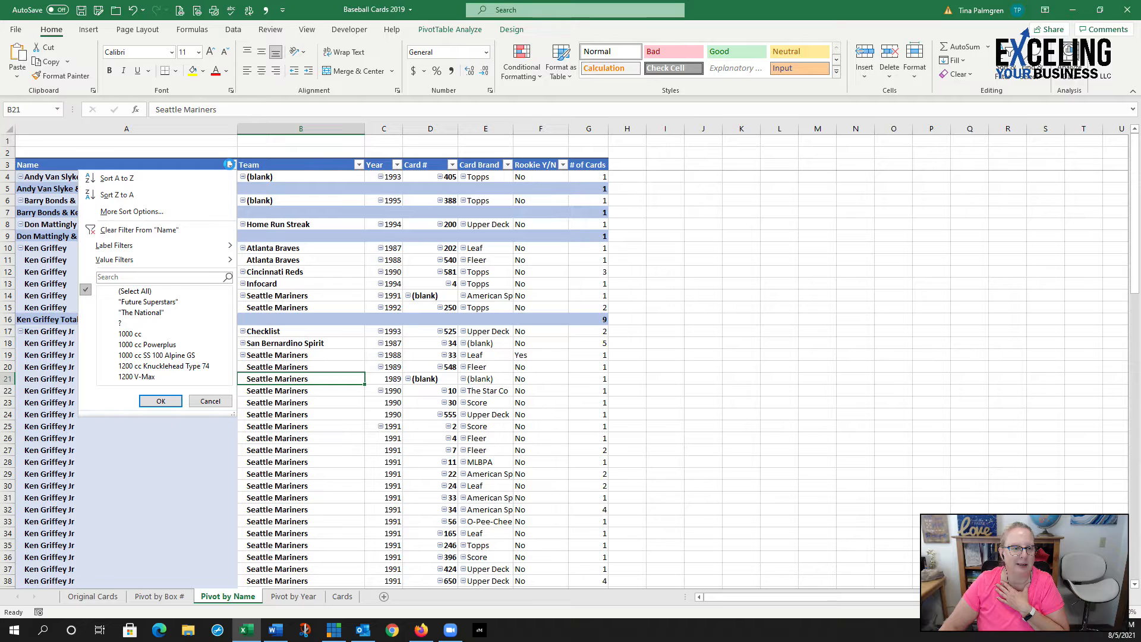
click(137, 231)
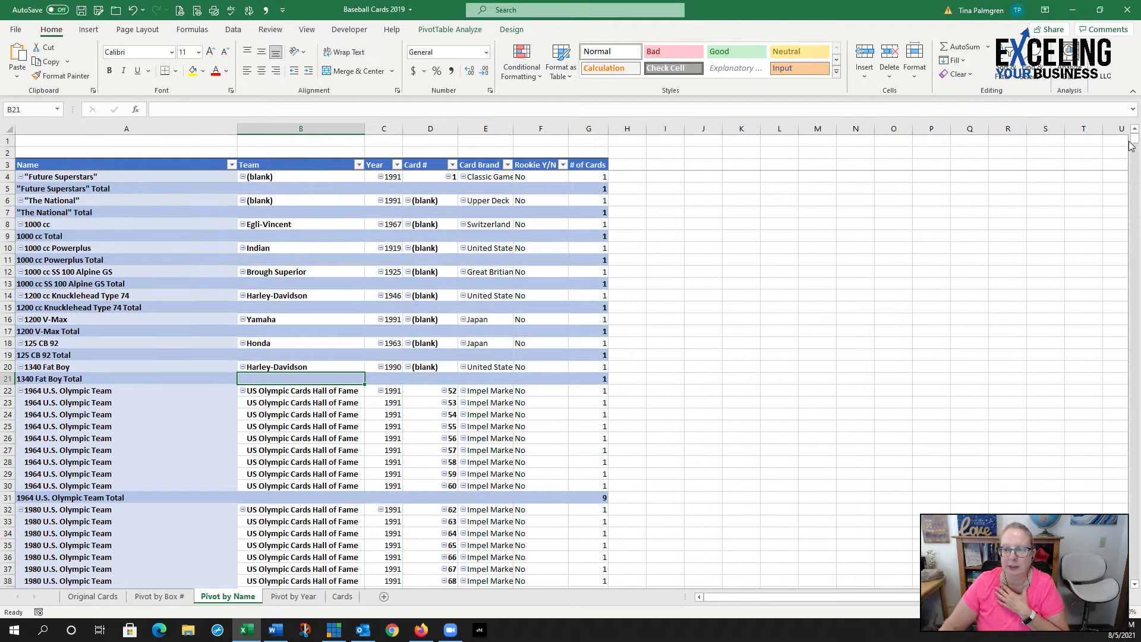
drag(1136, 145, 1137, 160)
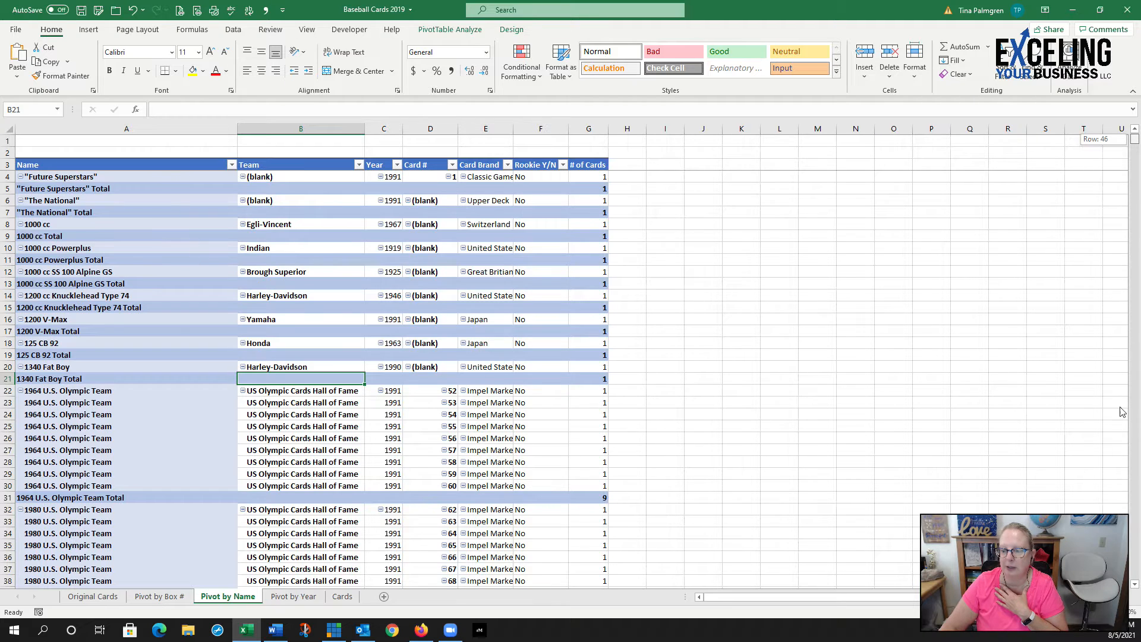
drag(1135, 585, 1135, 580)
scroll(219, 434, down, 8)
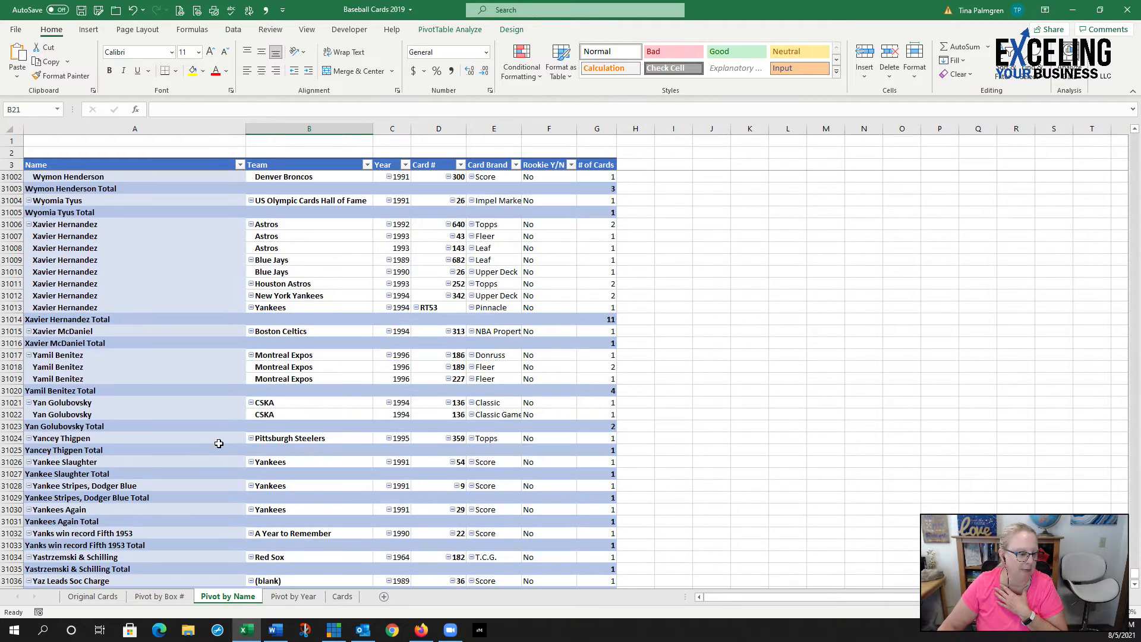
scroll(219, 434, down, 20)
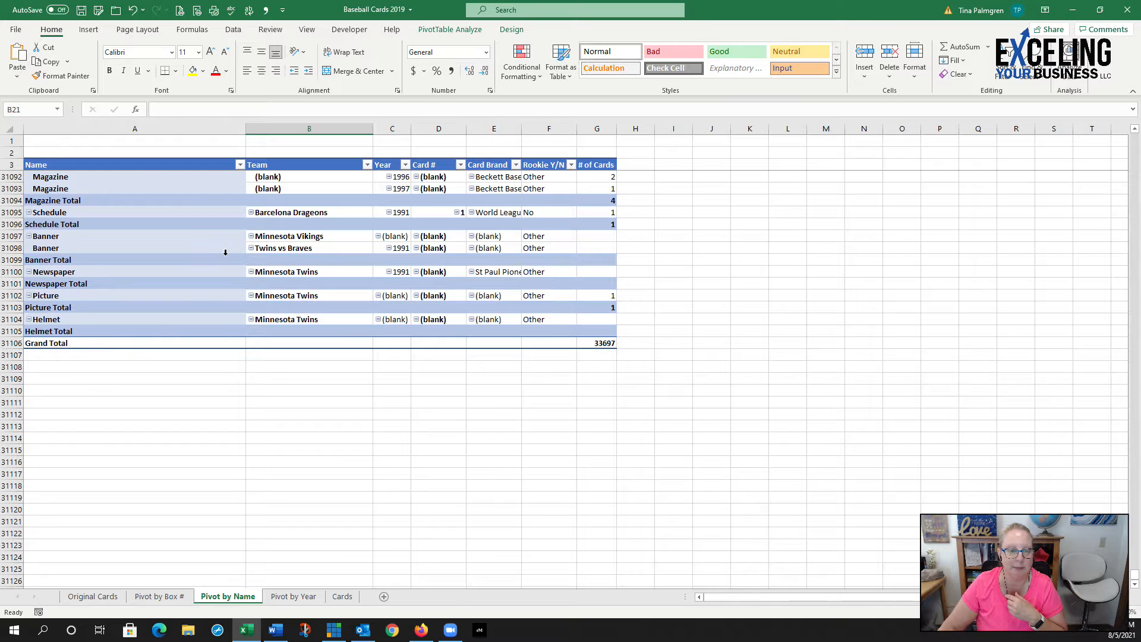
Step: Drill down into the card count for Zane Smith's 1988 Topps card 193 to list its records on a new sheet
scroll(278, 265, up, 4)
scroll(278, 265, up, 10)
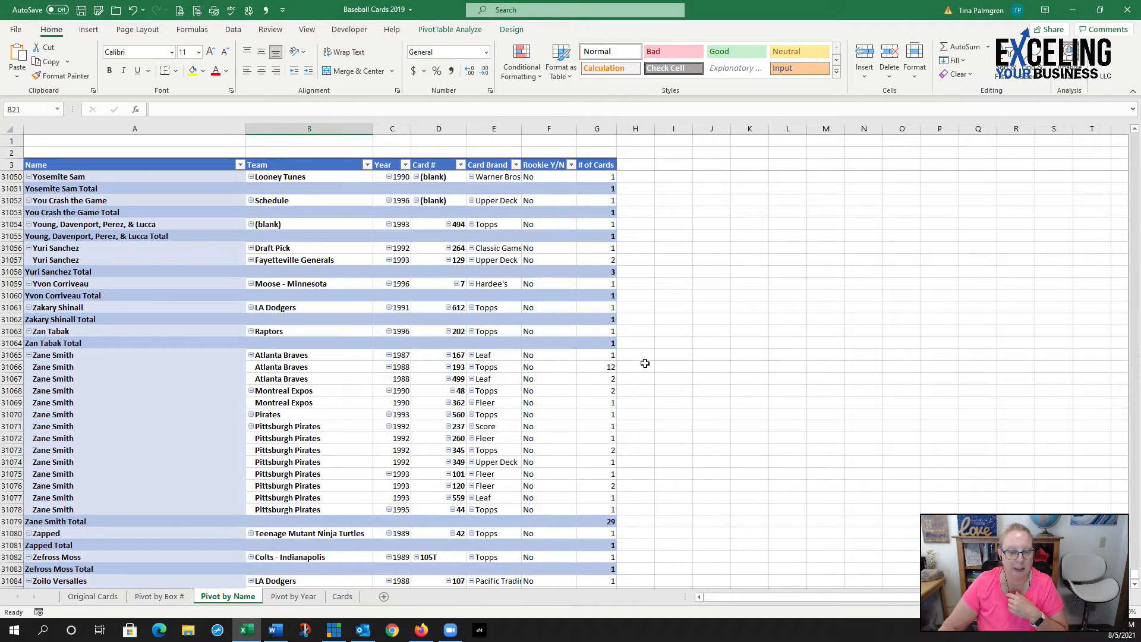
mouse_move(601, 366)
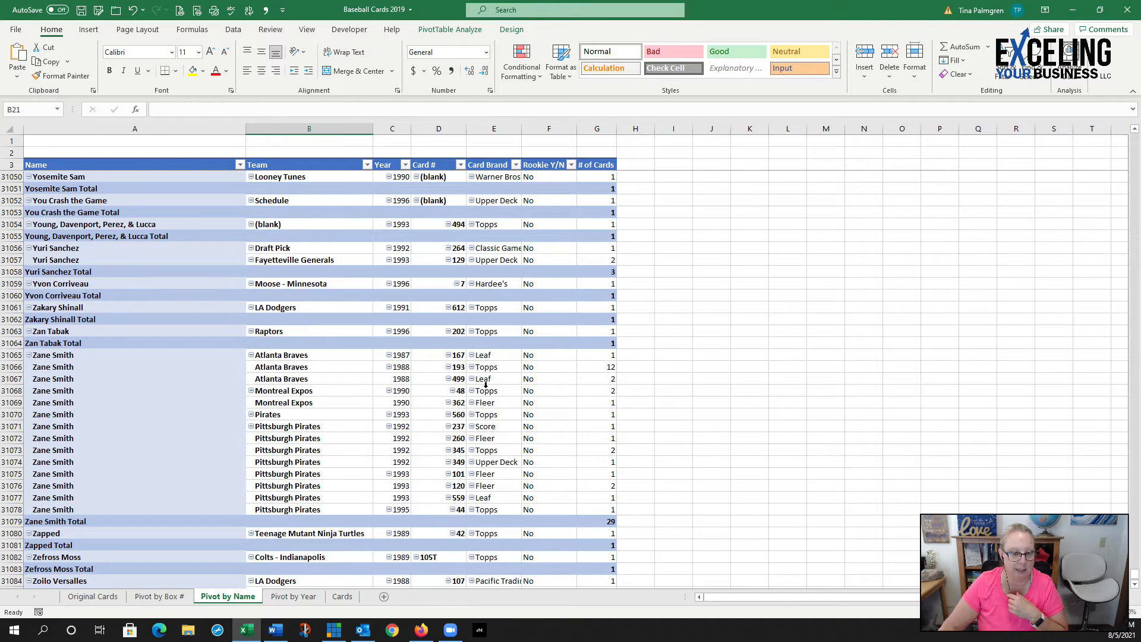
double_click(605, 367)
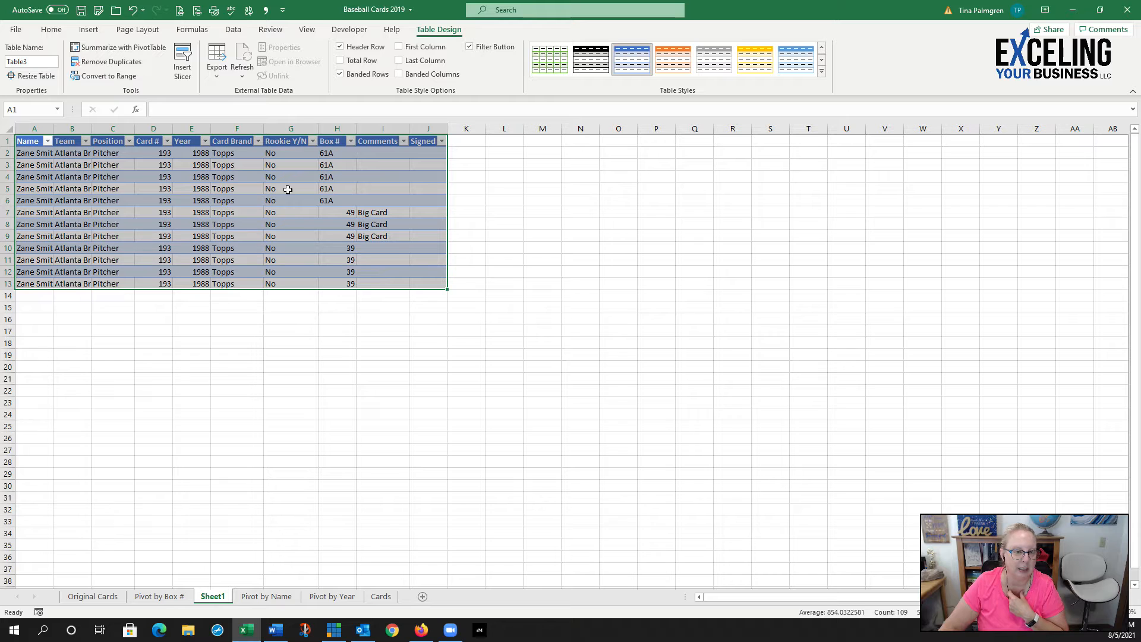
Step: Examine the Box # values of the extracted Zane Smith cards, including those stored in box 39
drag(344, 155, 328, 285)
click(333, 248)
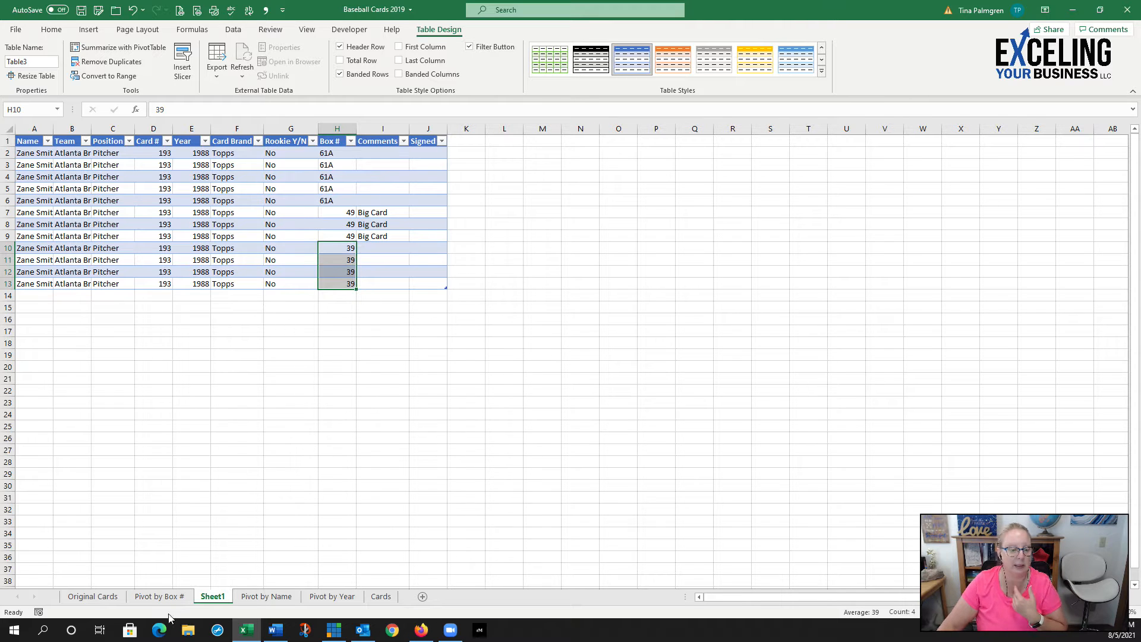
mouse_move(266, 629)
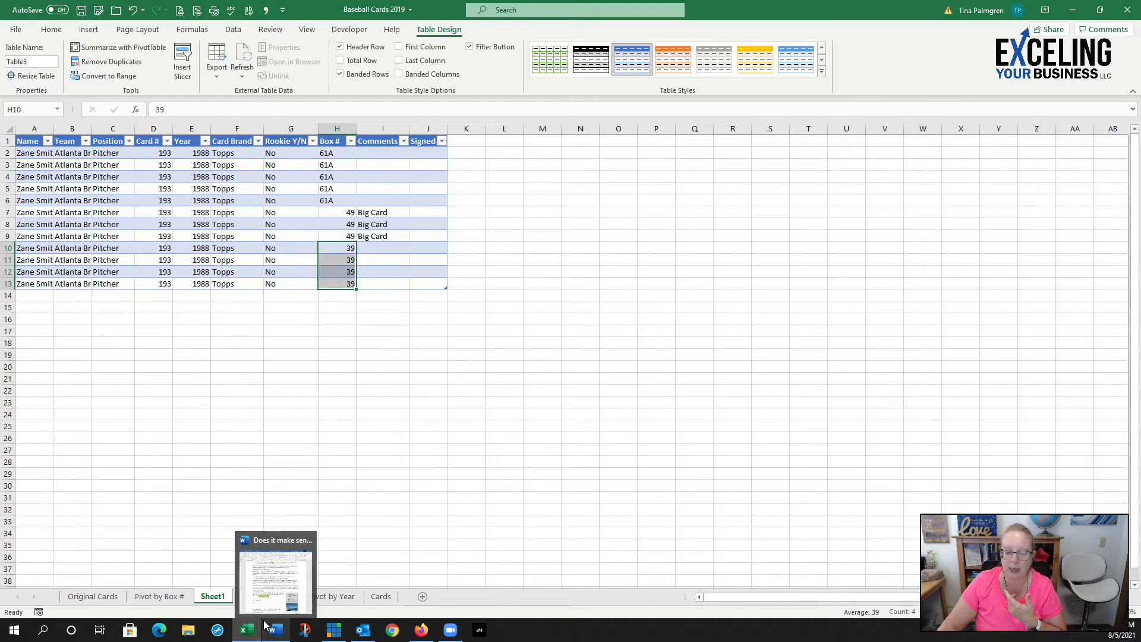
click(542, 496)
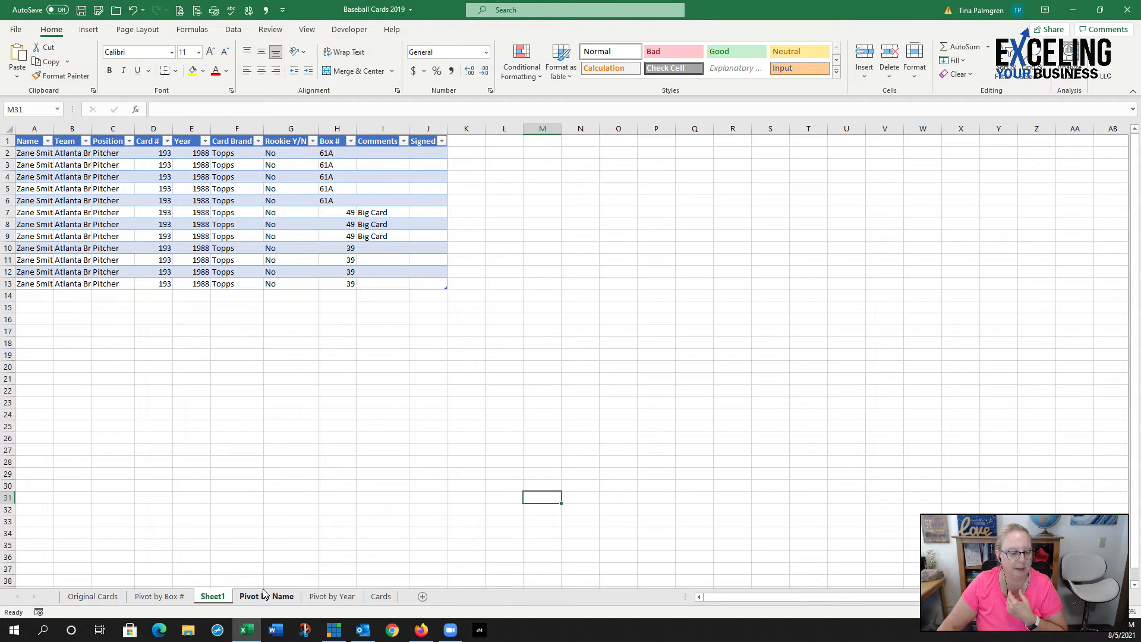
Step: Show the field list for the Pivot by Name pivot table, remove the Team field and review the shortened layout
click(263, 598)
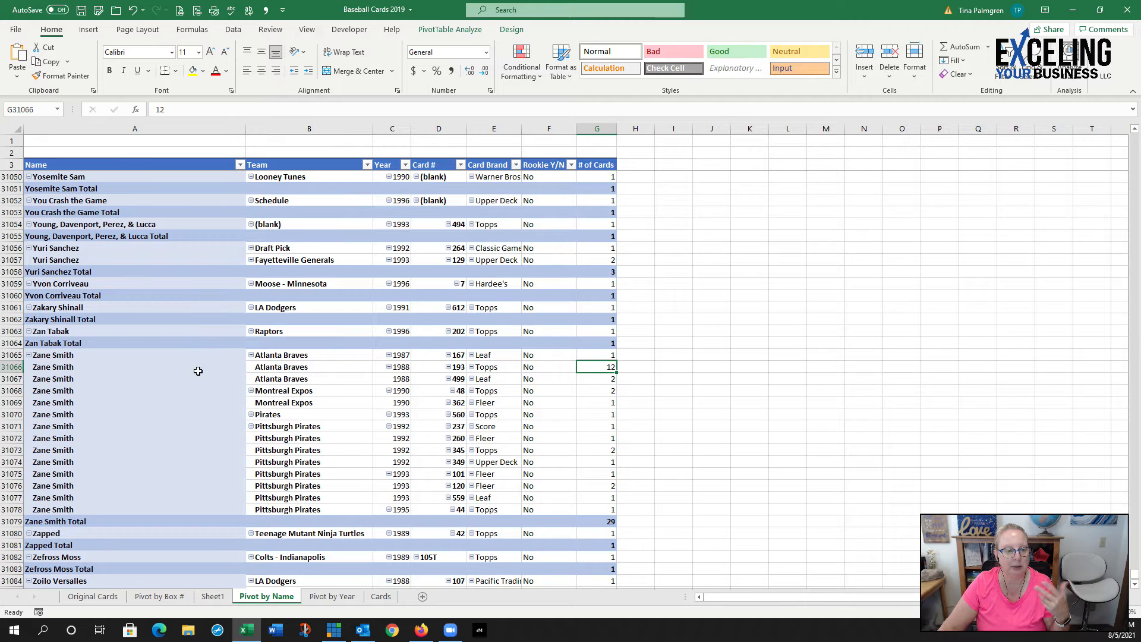
click(157, 413)
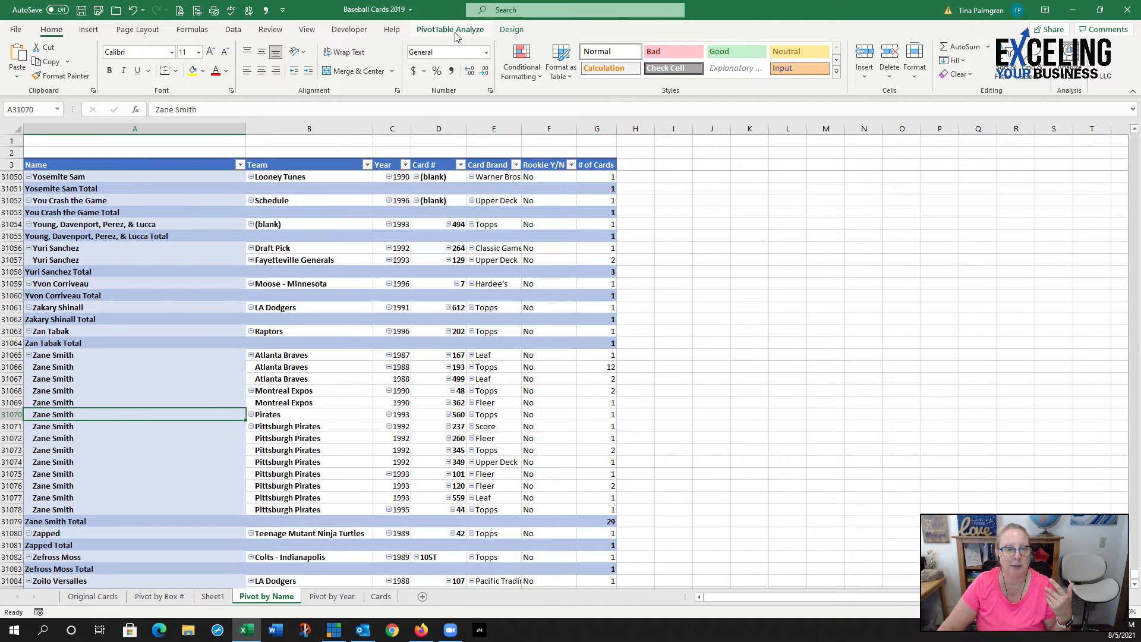
click(474, 31)
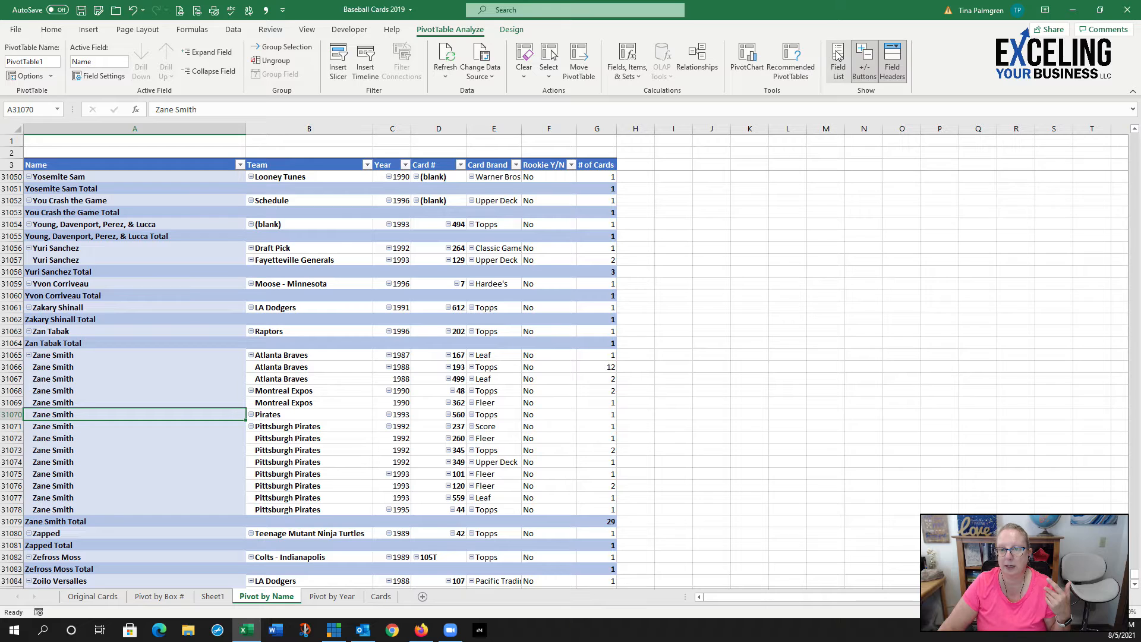
click(838, 63)
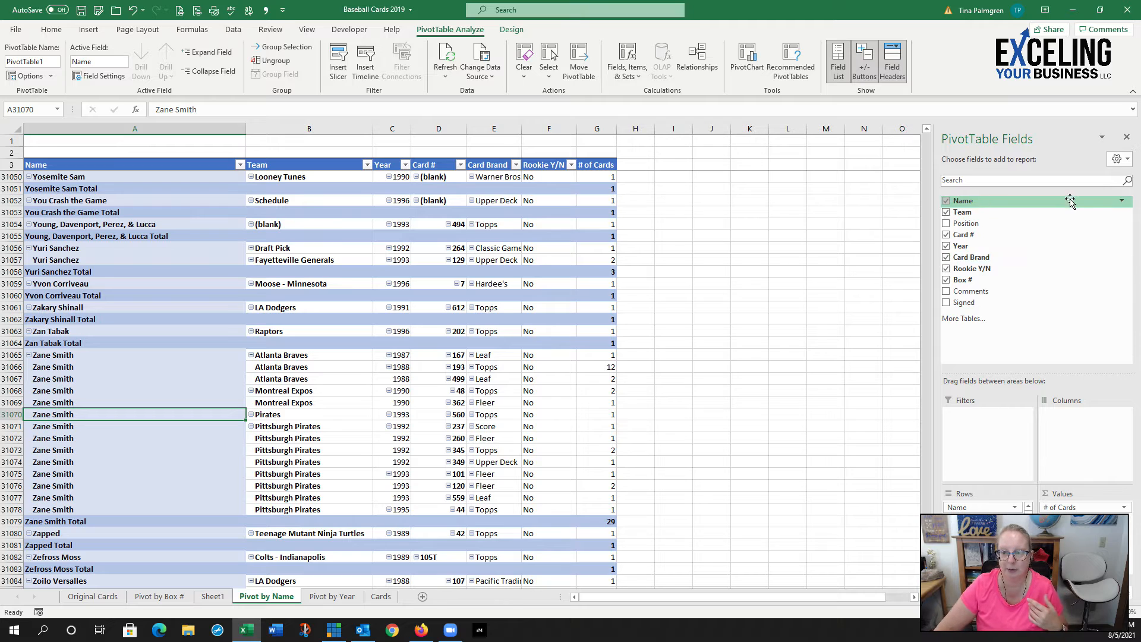
click(946, 212)
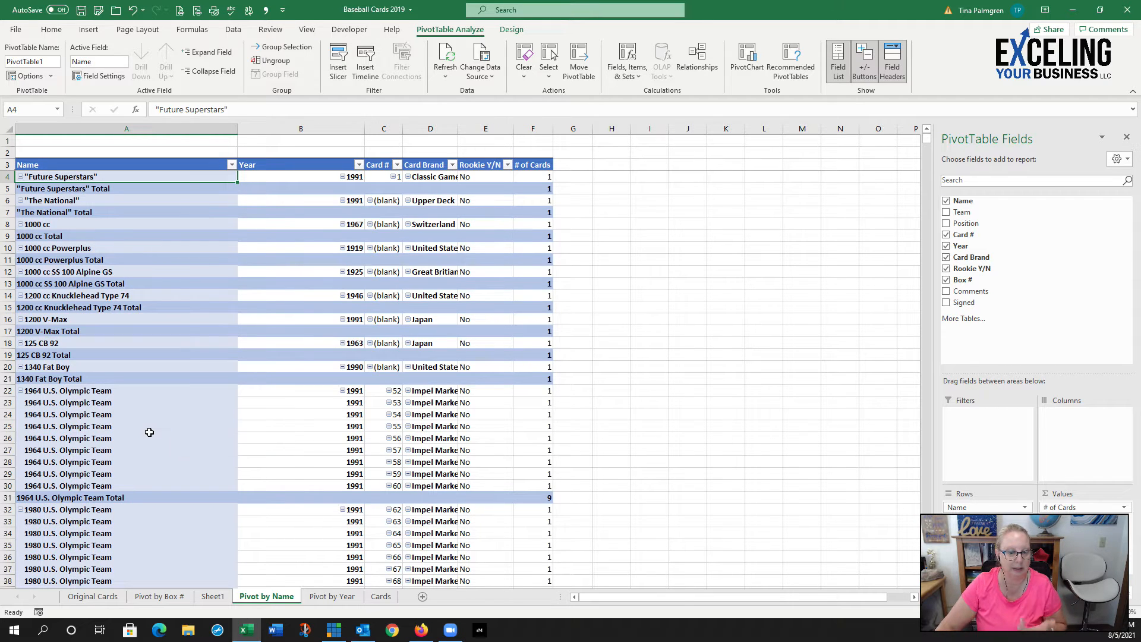
scroll(233, 445, down, 5)
scroll(233, 445, down, 18)
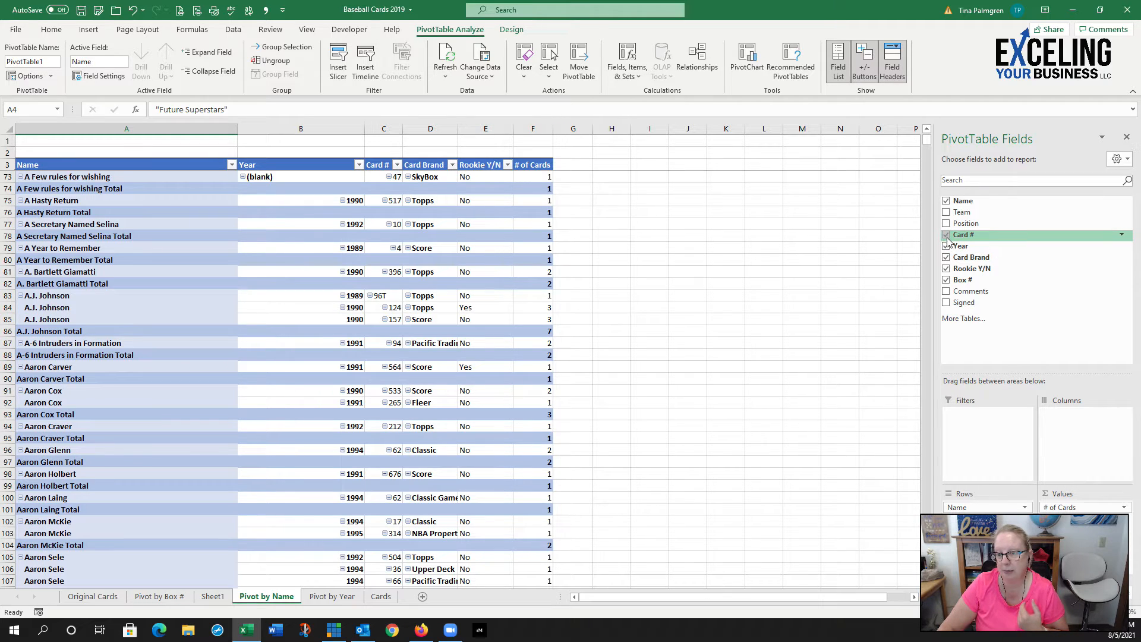
Step: Remove the Box # and Card Brand fields from the Pivot by Name pivot table
click(947, 282)
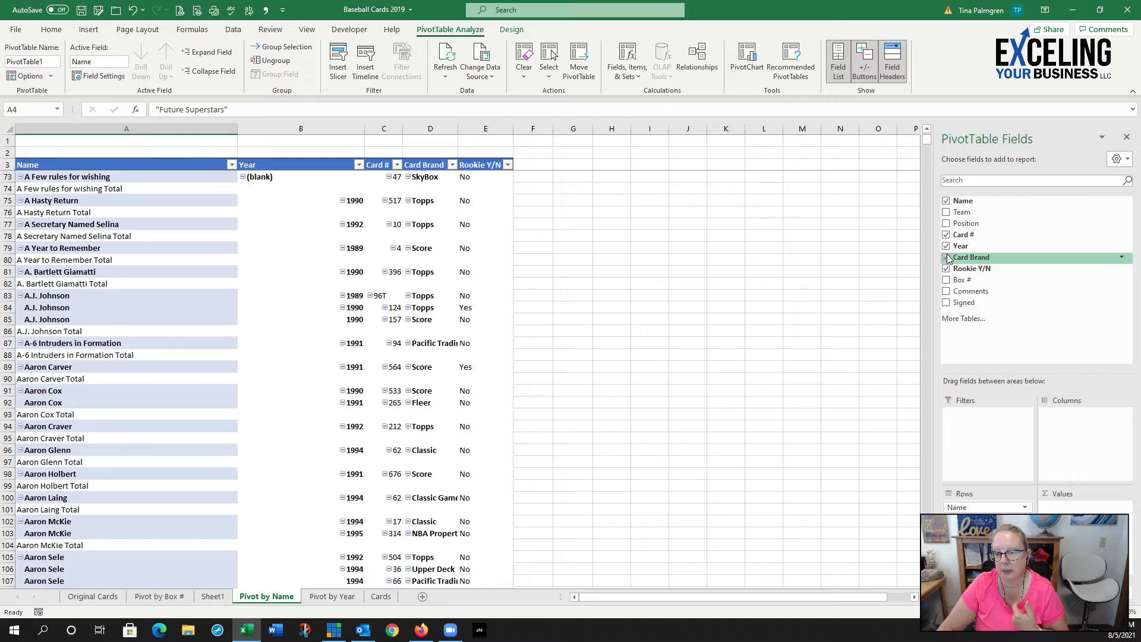
click(947, 258)
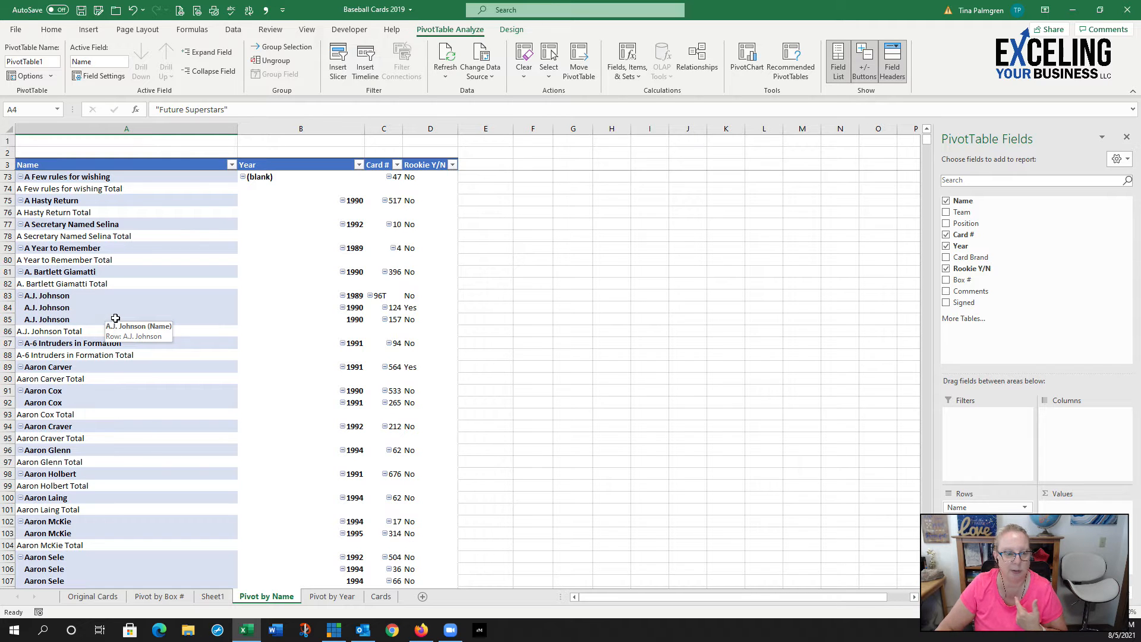
Step: Turn off the subtotals for the Name field, and switch them back on
click(60, 309)
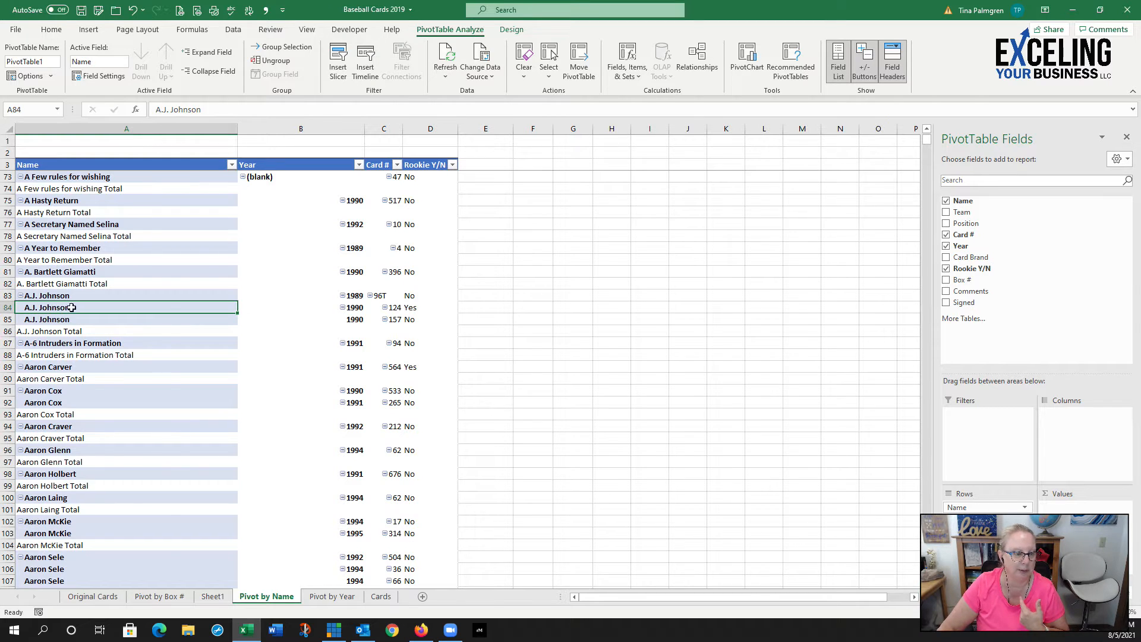
right_click(71, 311)
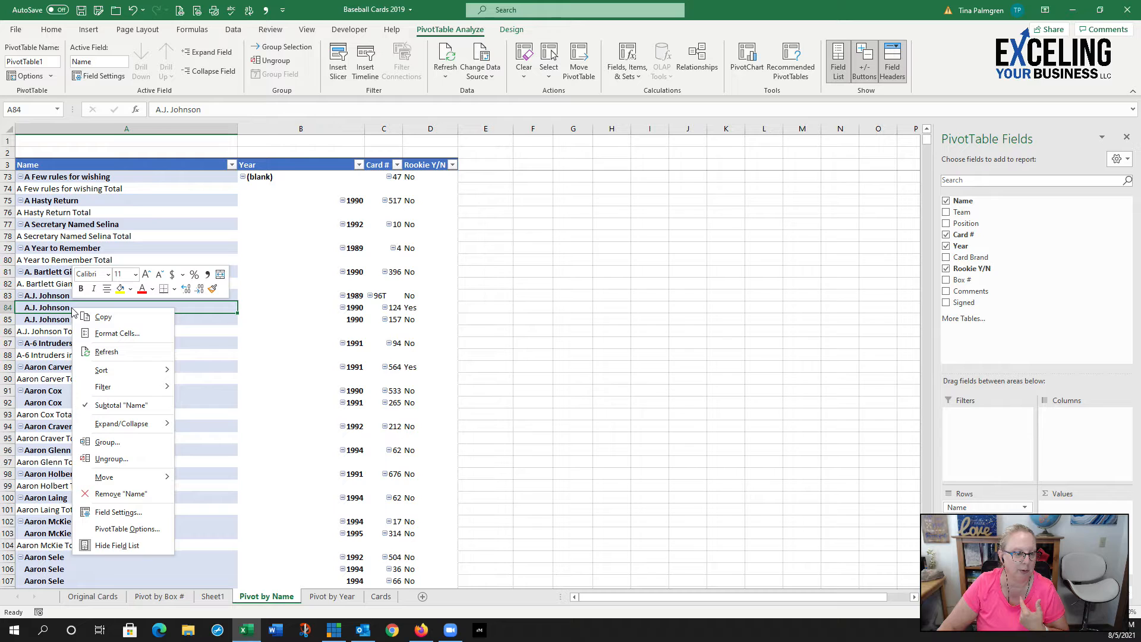
click(122, 404)
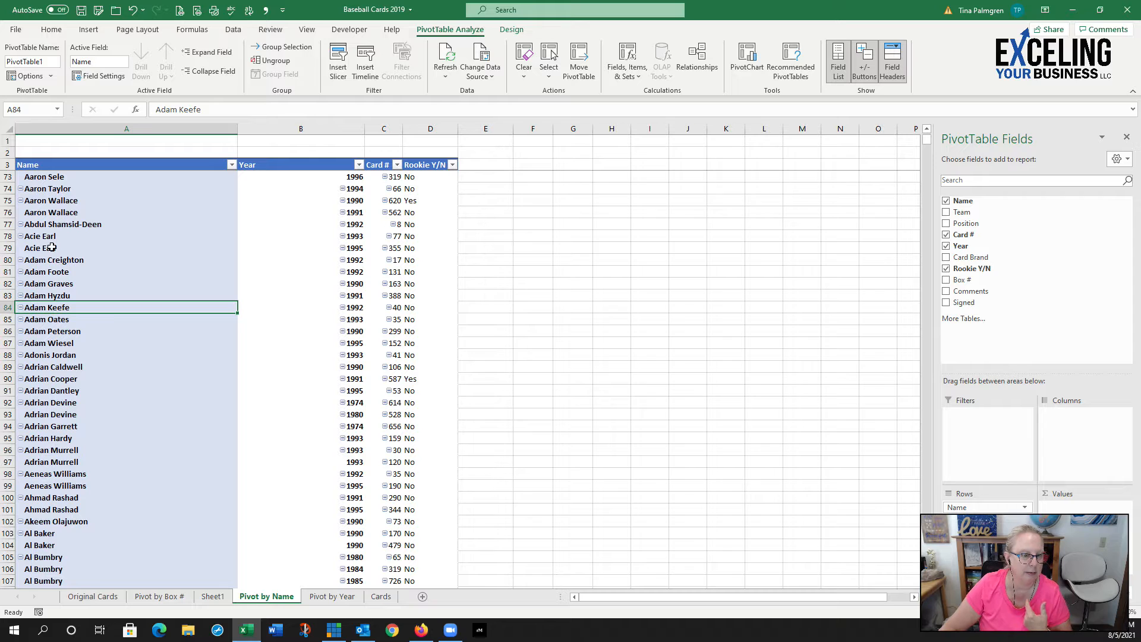
right_click(67, 285)
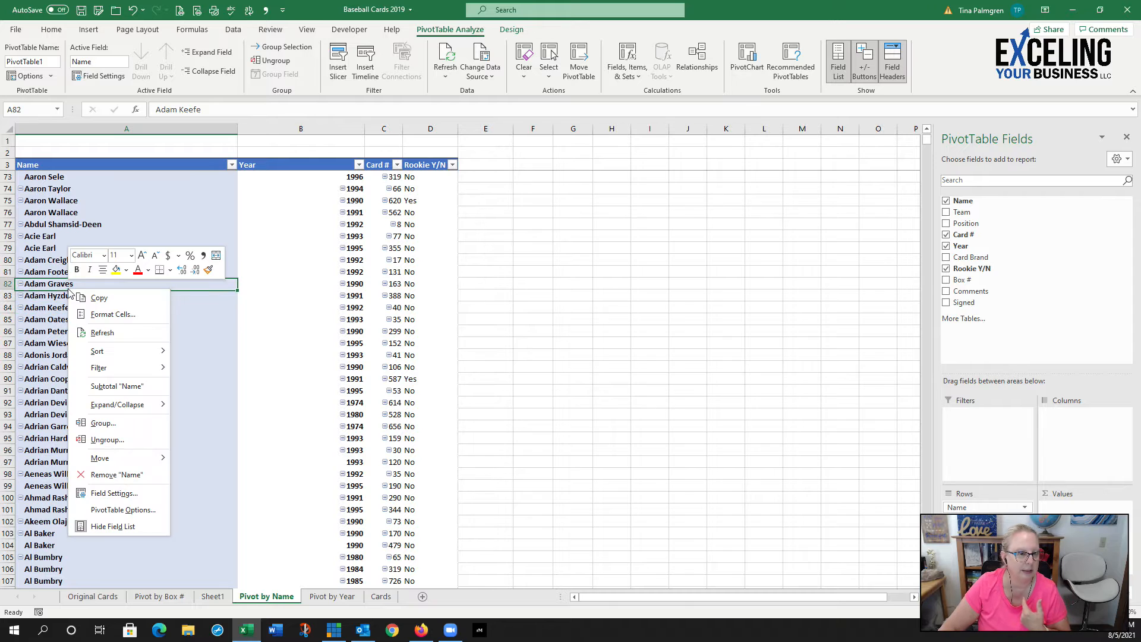
click(119, 386)
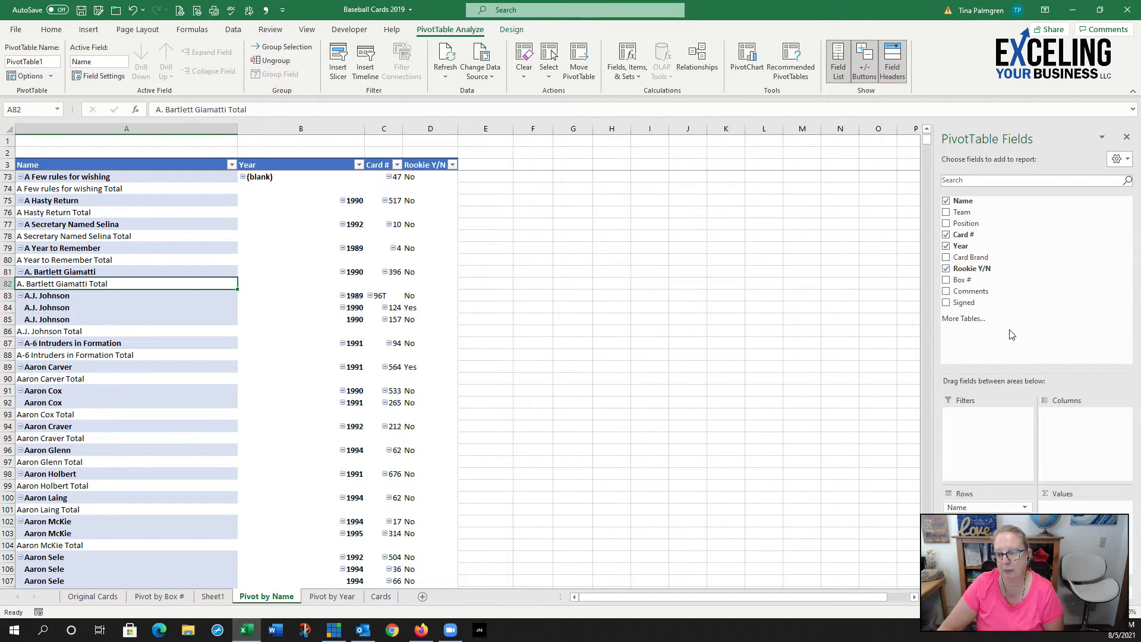
Step: Add Box # to the pivot table's values as a count and review the card counts under each name
drag(946, 284, 1083, 506)
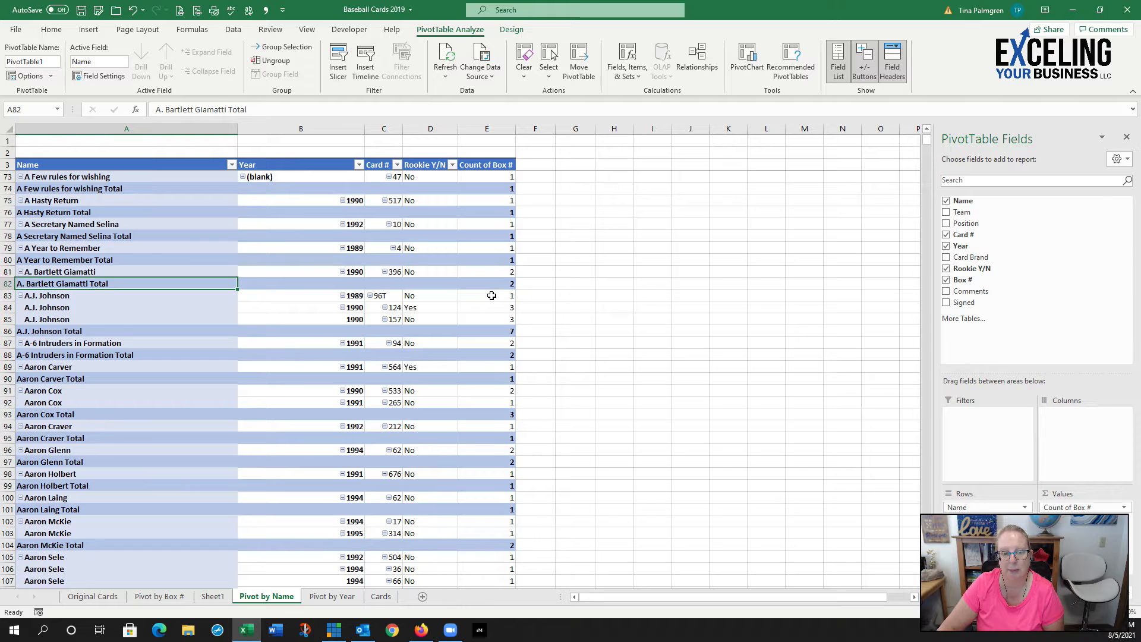
mouse_move(492, 308)
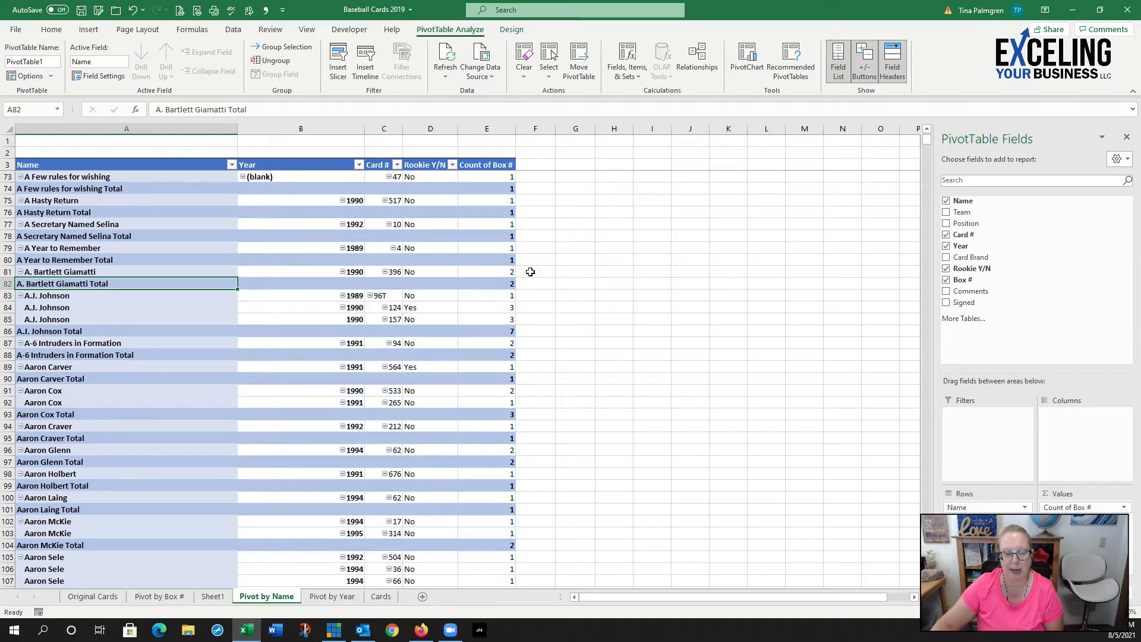
scroll(514, 326, down, 7)
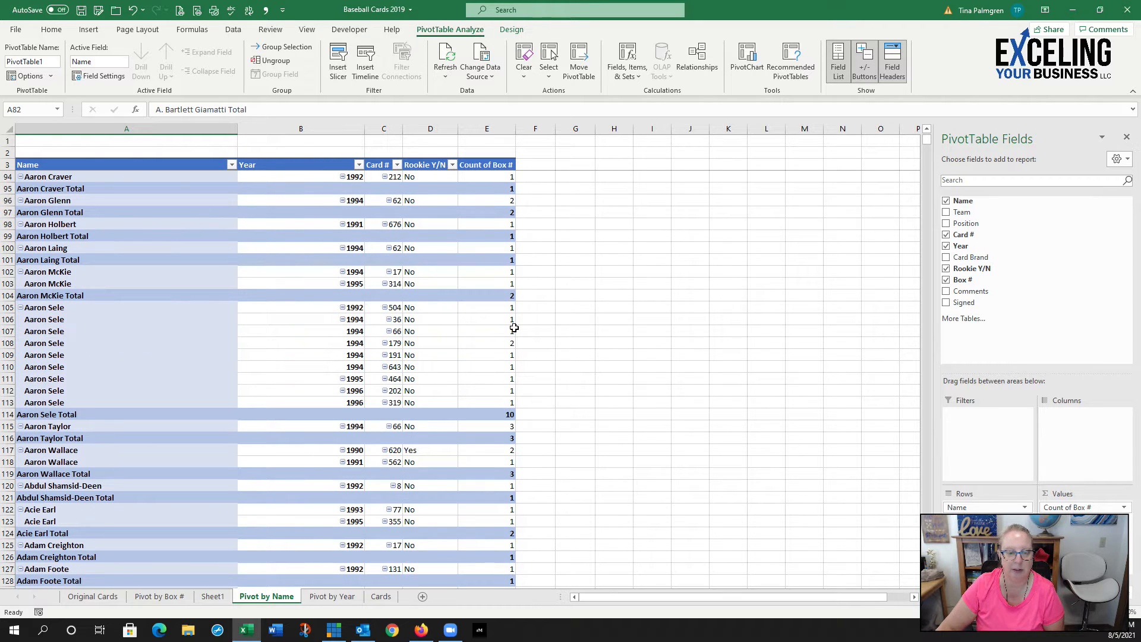
mouse_move(501, 333)
scroll(501, 333, down, 3)
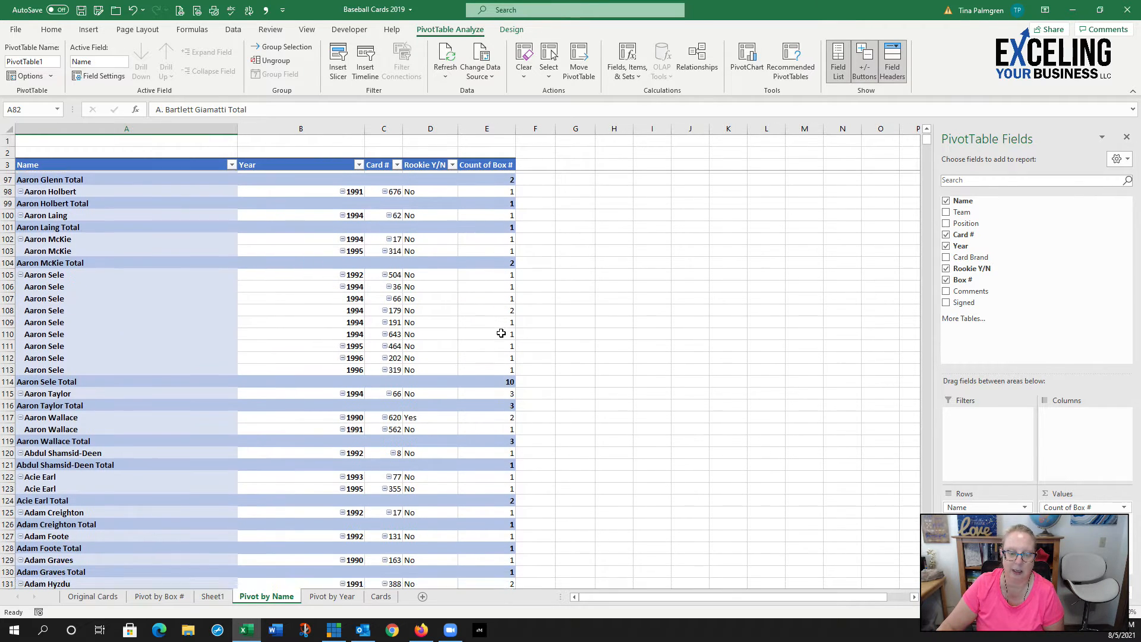
scroll(501, 333, up, 1)
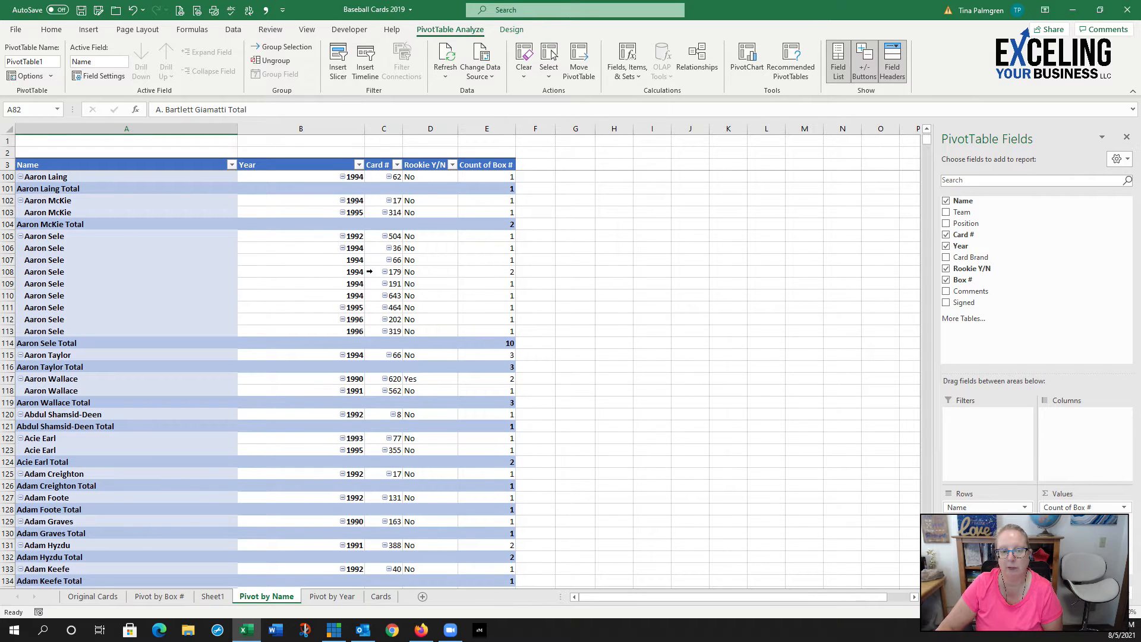
Step: Move the Year field from rows to columns and look over the counts spread across the years
drag(957, 519, 1079, 429)
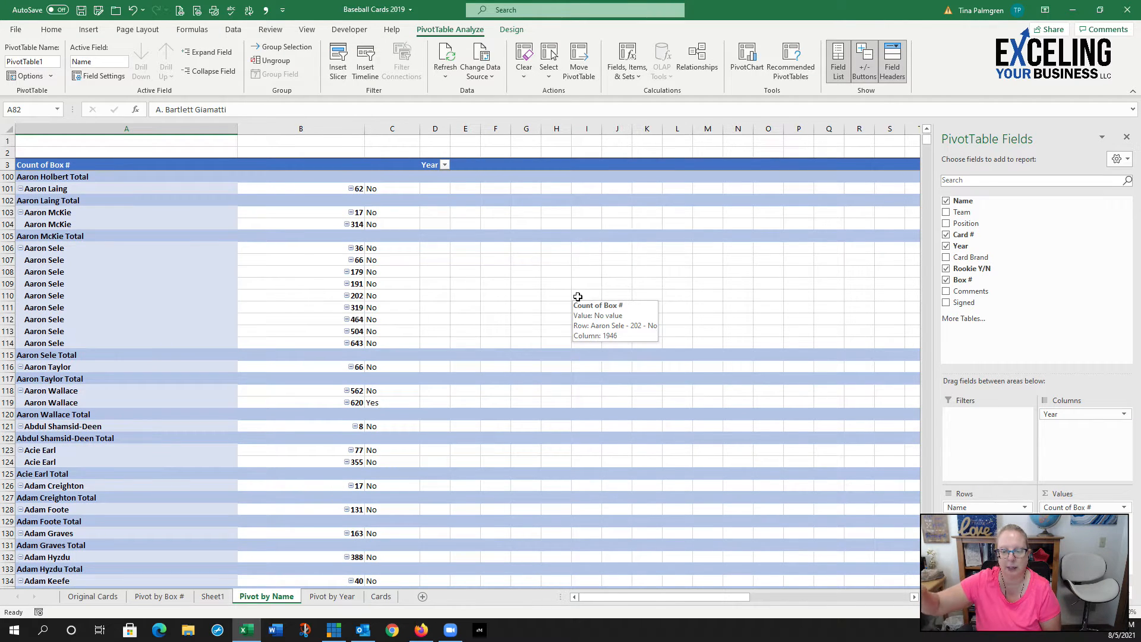
drag(664, 600, 854, 599)
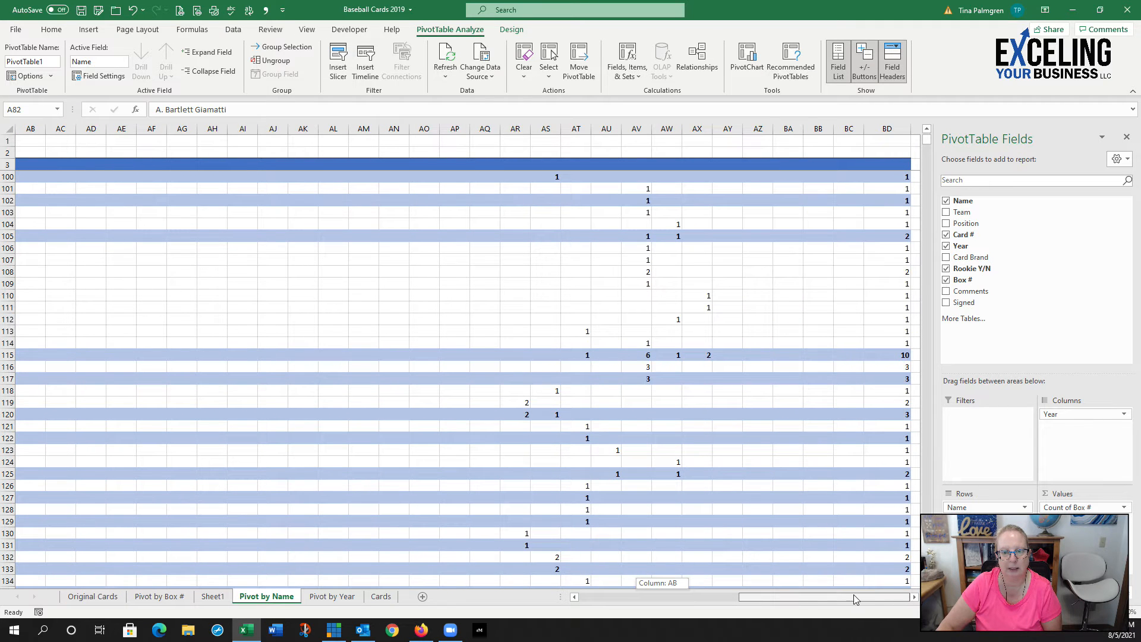
scroll(571, 250, up, 11)
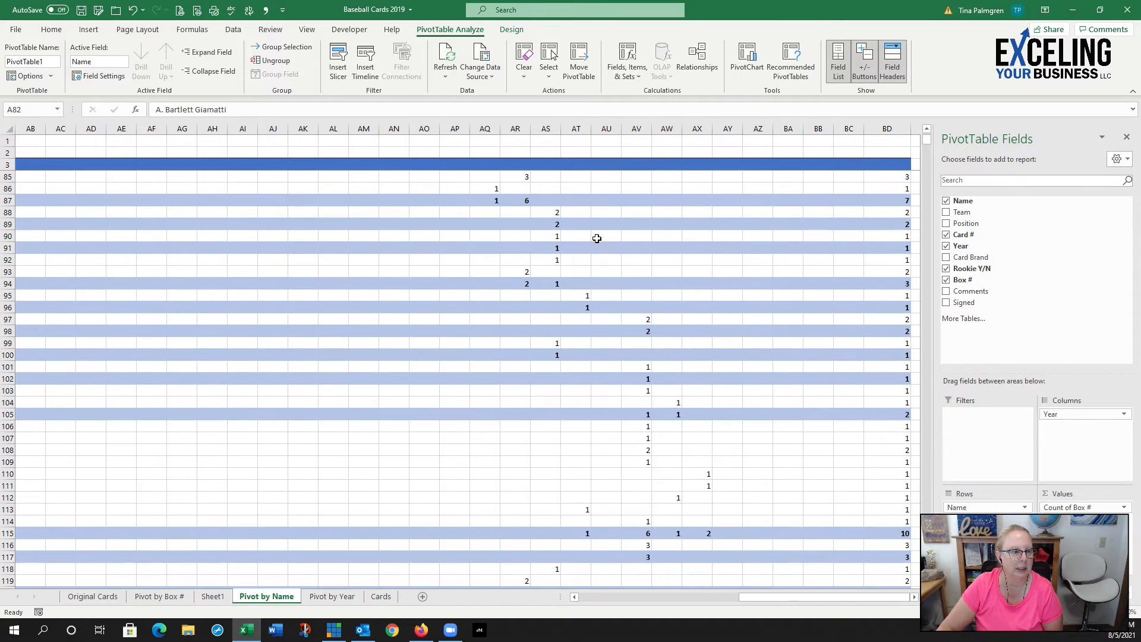
key(ctrl+Home)
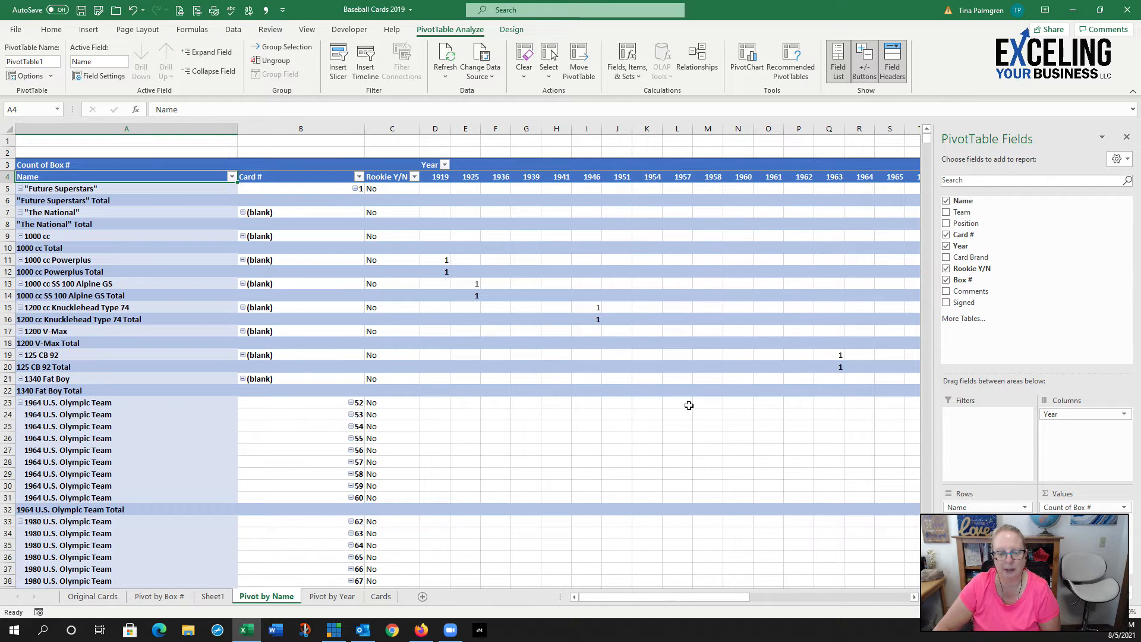
Step: Examine the year column headings from 1919 across to the Grand Total column
key(Right)
key(Right)
key(Right)
key(Right)
key(Right)
key(Right)
key(Right)
key(Right)
key(Right)
key(Right)
key(Right)
key(Right)
key(Right)
key(Right)
key(Right)
key(Right)
key(Right)
key(Right)
key(Right)
key(Right)
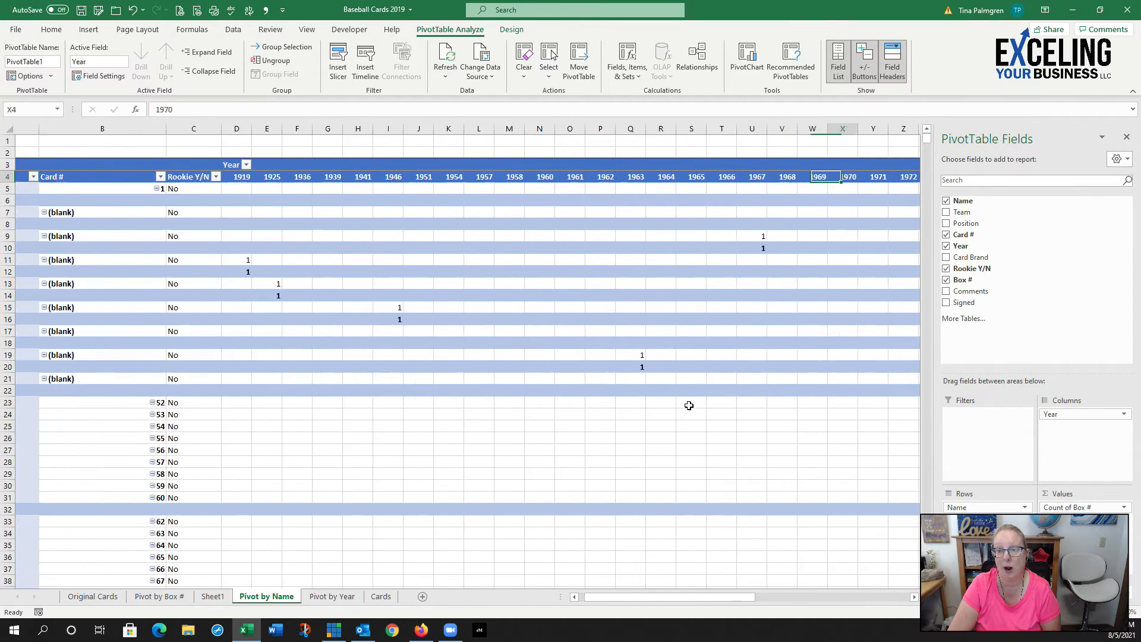
key(Right)
key(Right)
key(Right)
key(Right)
key(Right)
key(Right)
key(Right)
key(Right)
key(Right)
key(Right)
key(Right)
key(Right)
key(Right)
key(Right)
key(Right)
key(Right)
key(Right)
key(Right)
key(Right)
key(Right)
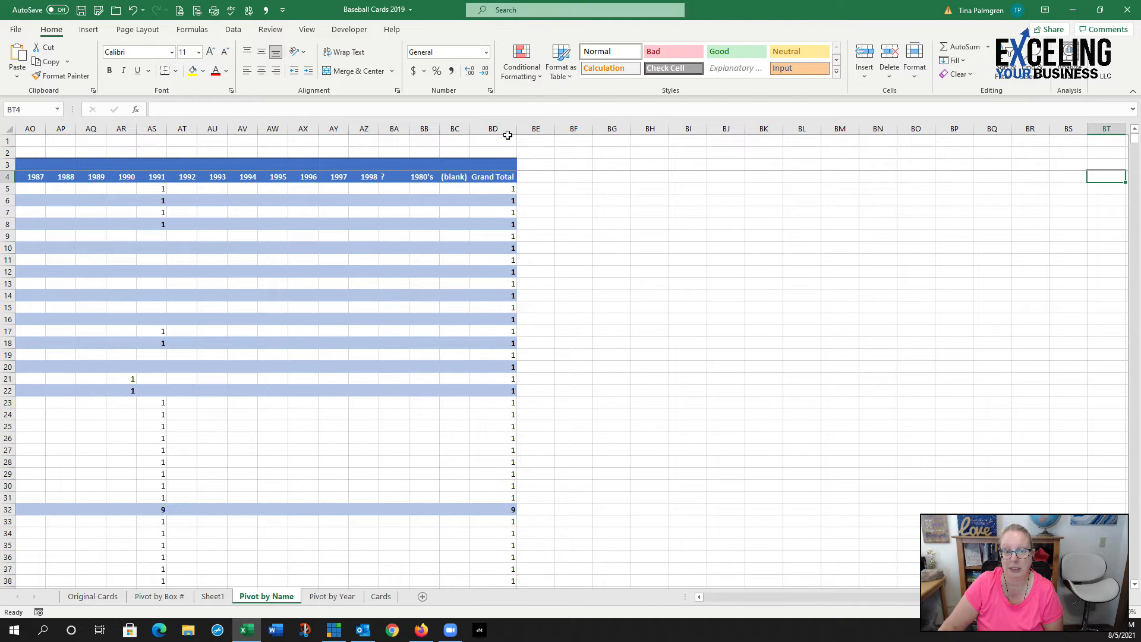
Step: Move the Year field back into the rows after Name and fit the Year column's width to its contents
drag(951, 597, 605, 605)
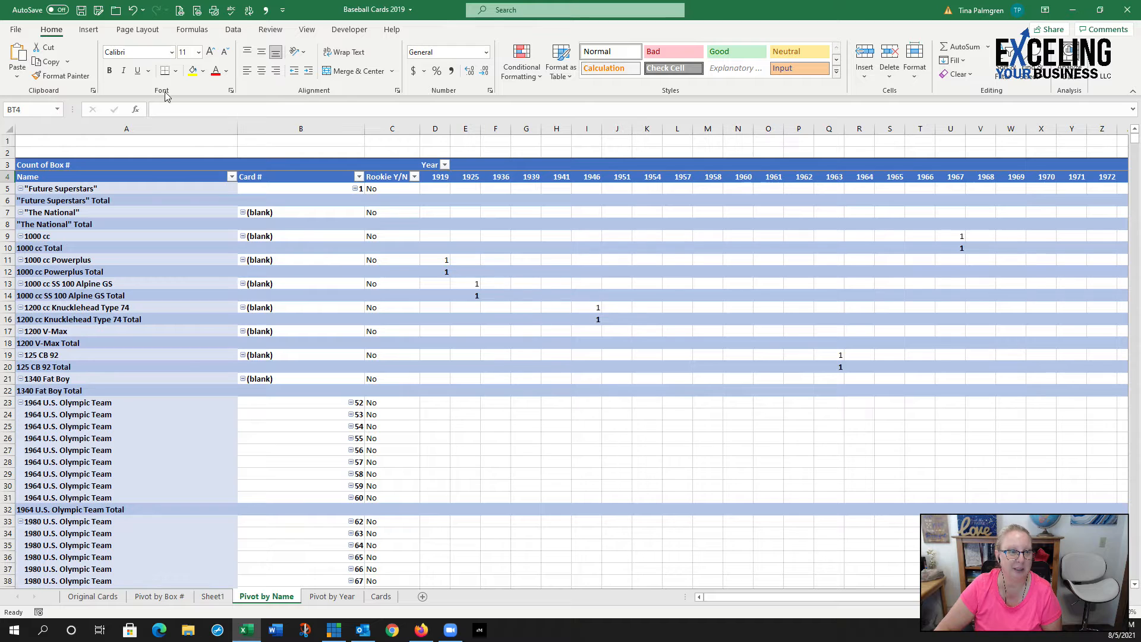
click(306, 236)
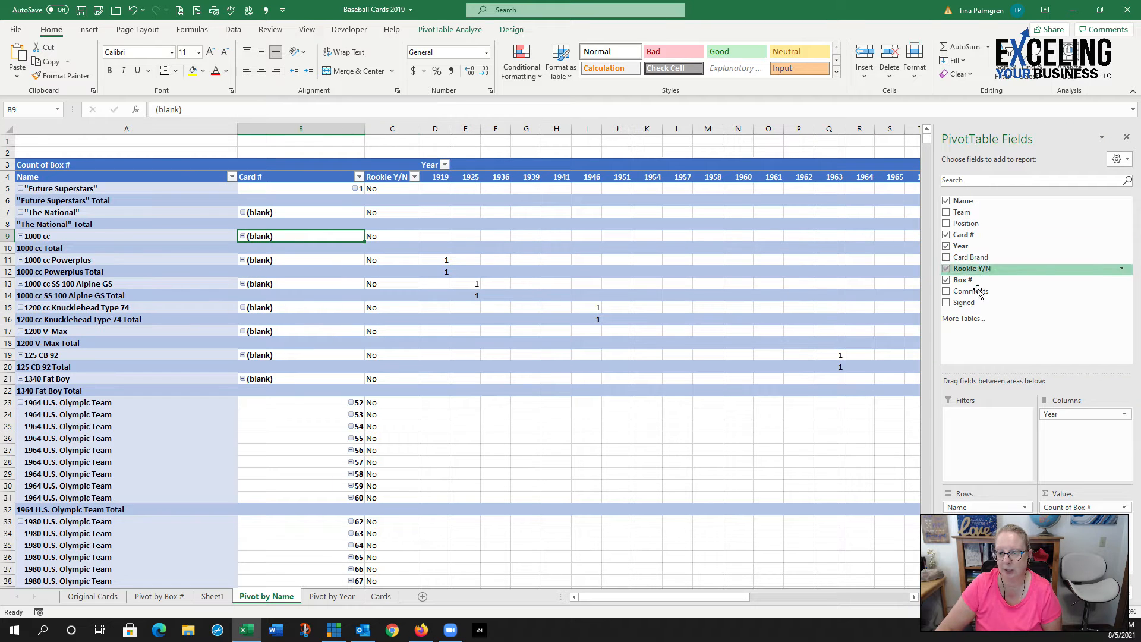
drag(1070, 414, 966, 513)
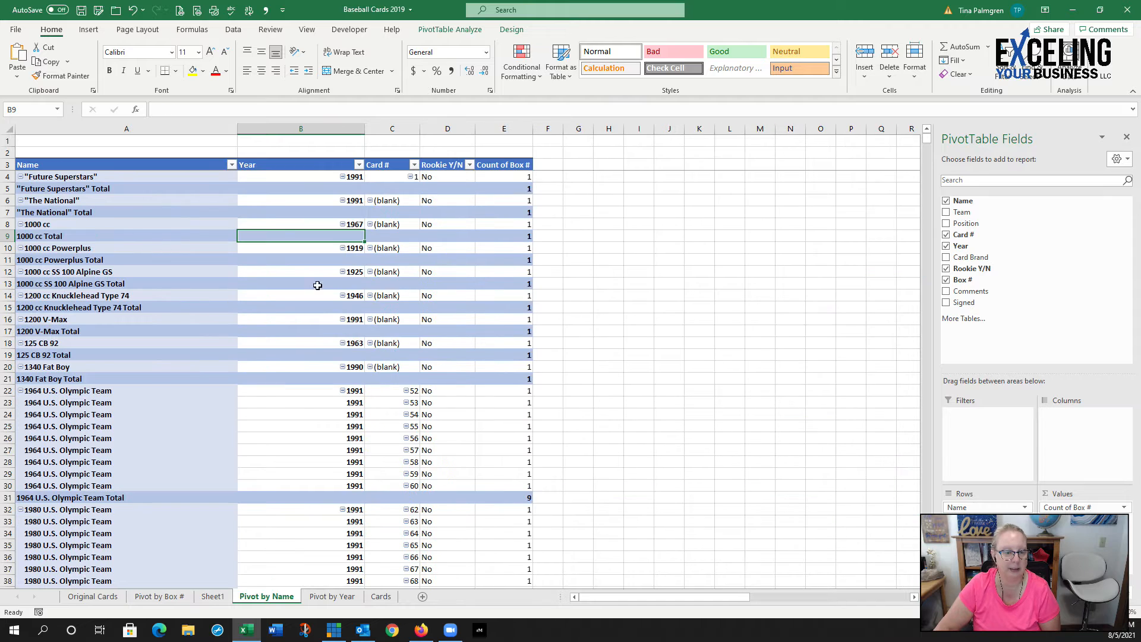
double_click(368, 132)
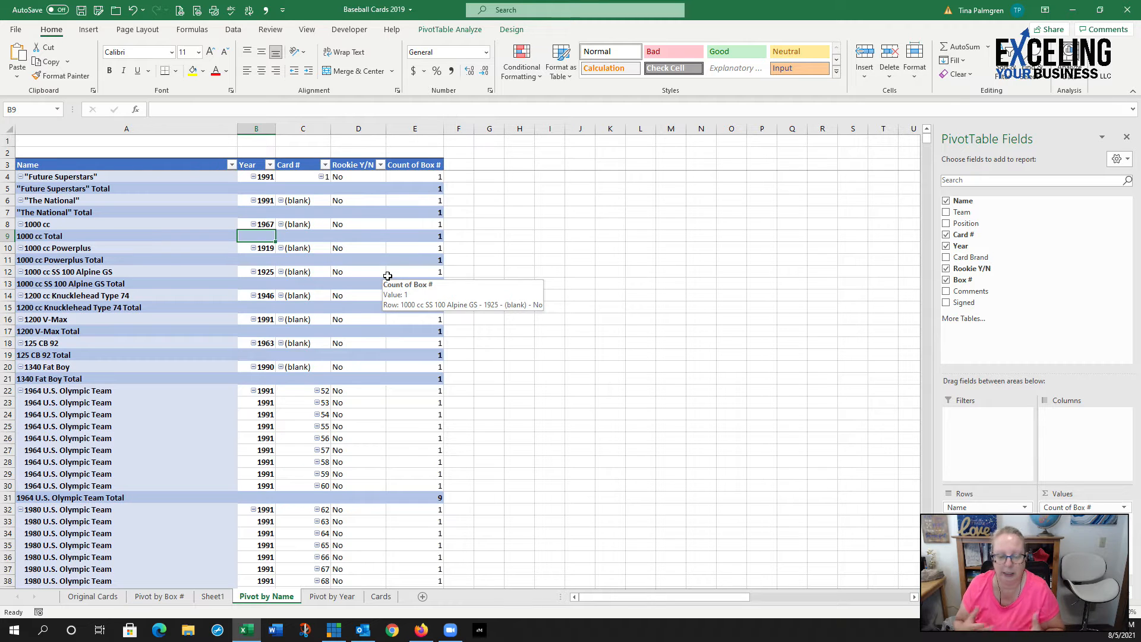
Step: Open the Pivot by Year sheet and review its row fields and card counts down to the 1980 cards
click(334, 597)
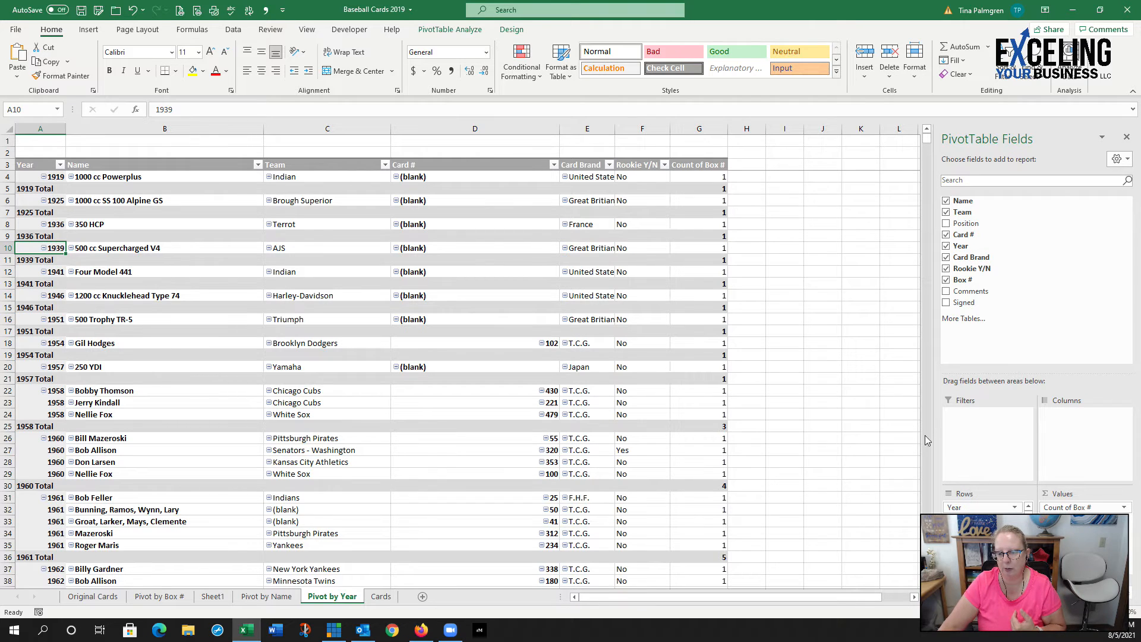
drag(1028, 532, 1028, 544)
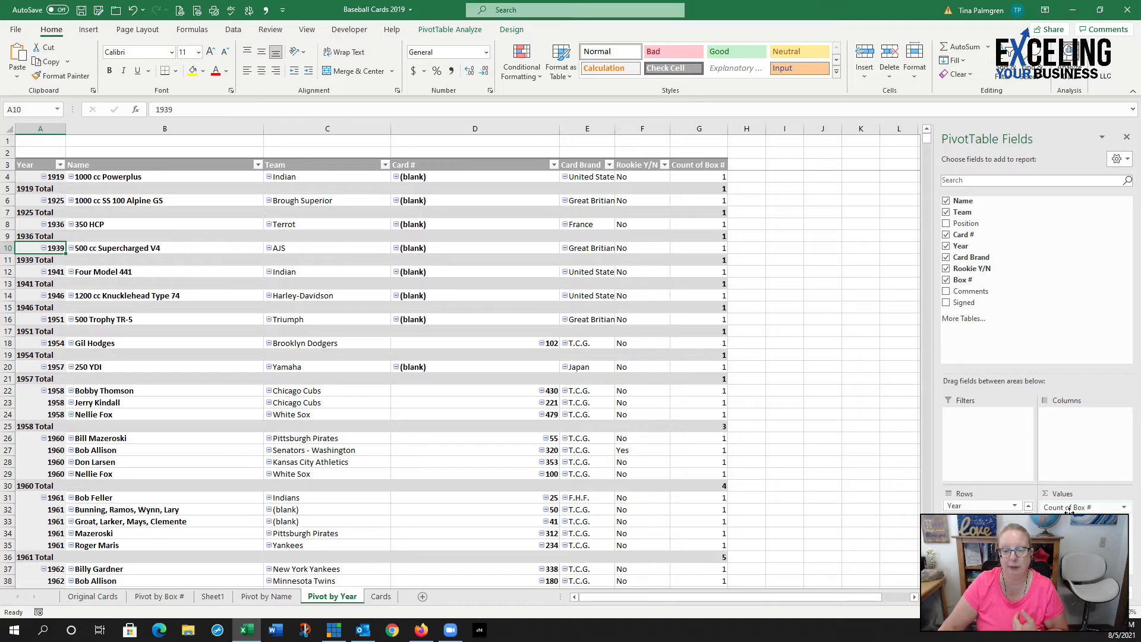
scroll(672, 428, down, 8)
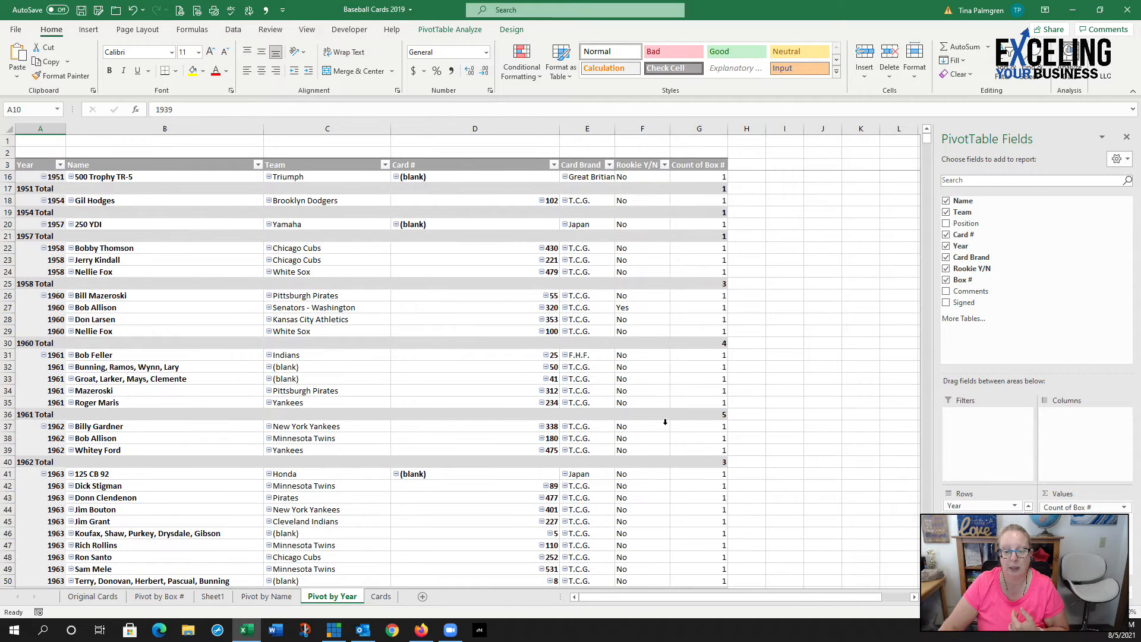
scroll(672, 422, down, 12)
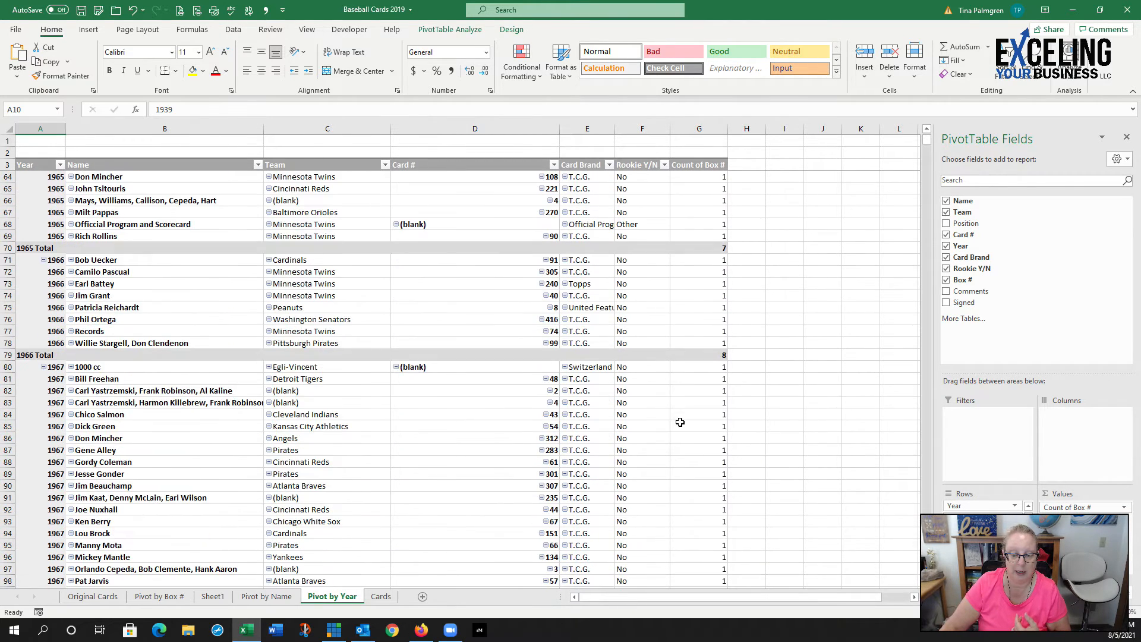
scroll(680, 422, down, 4)
drag(927, 140, 927, 163)
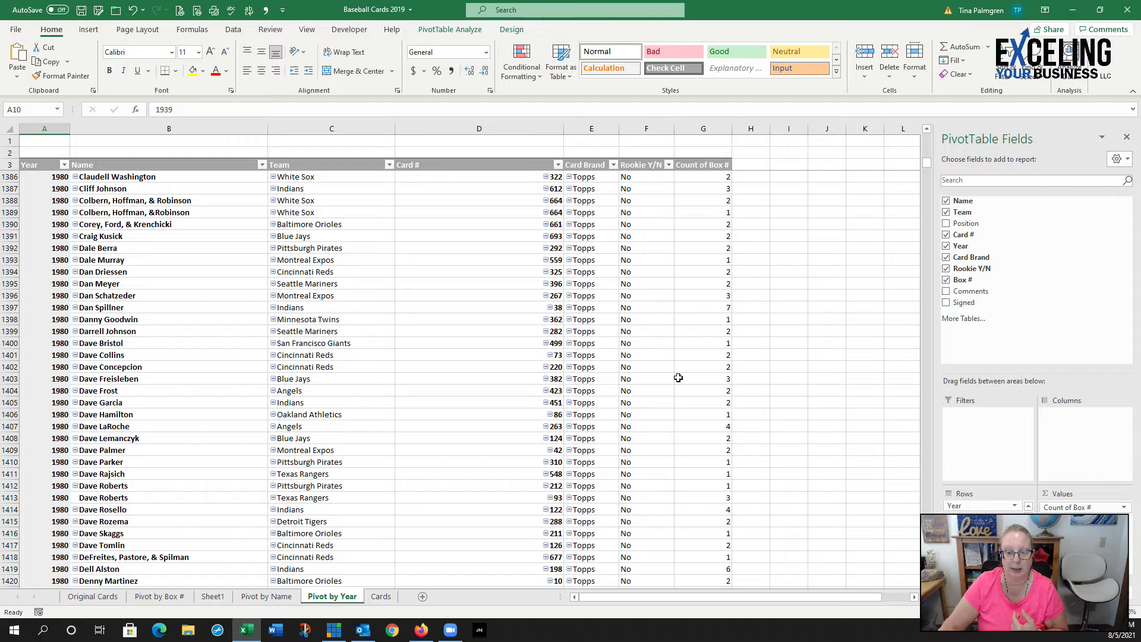
Step: Drill down into the count for Dave Freisleben's 1980 Topps card 382 and delete the sheet holding the extracted records
click(679, 378)
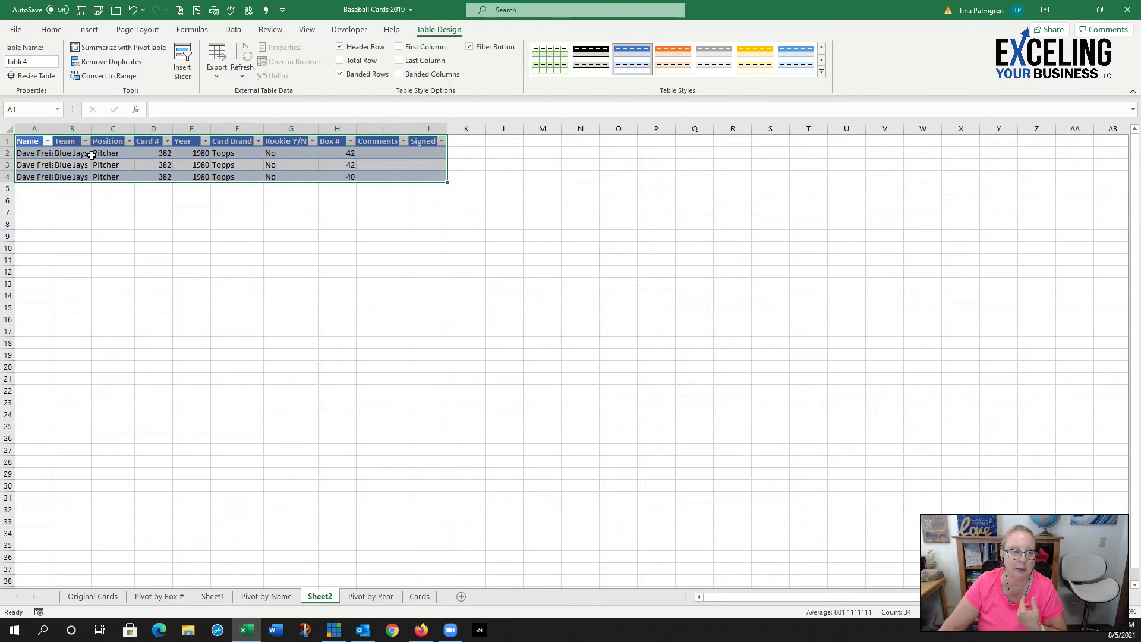
right_click(320, 602)
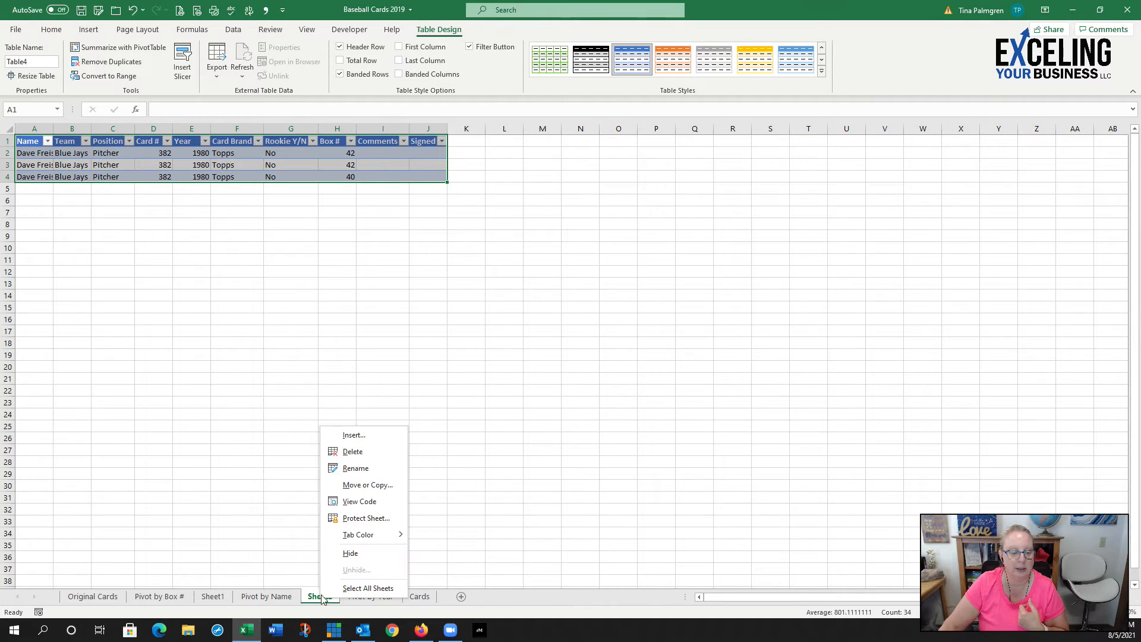
click(345, 450)
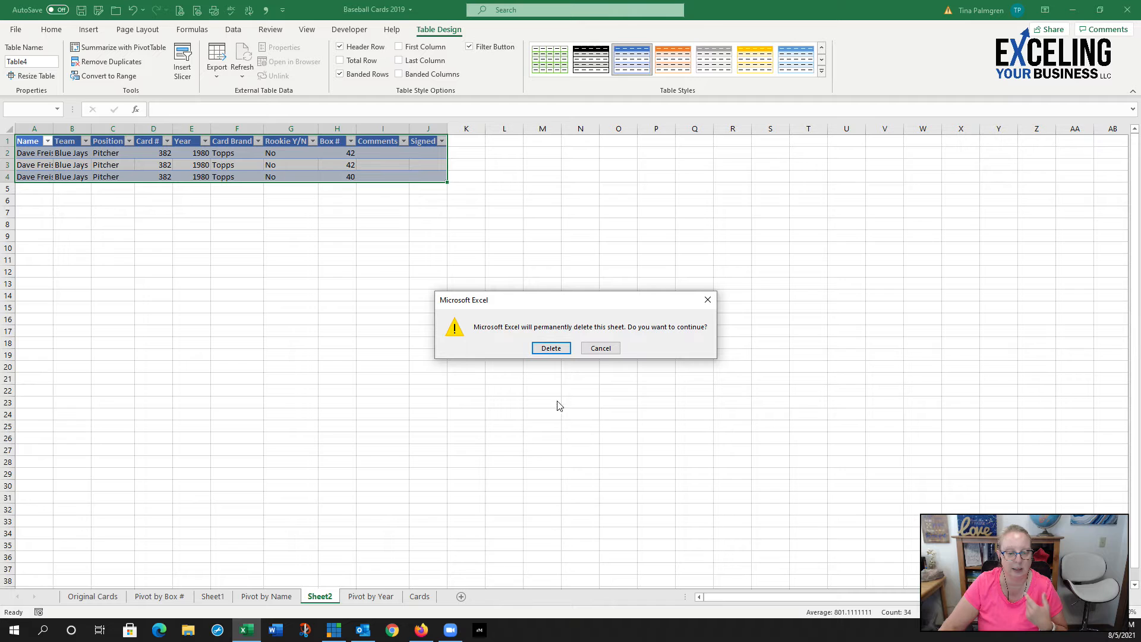
click(552, 349)
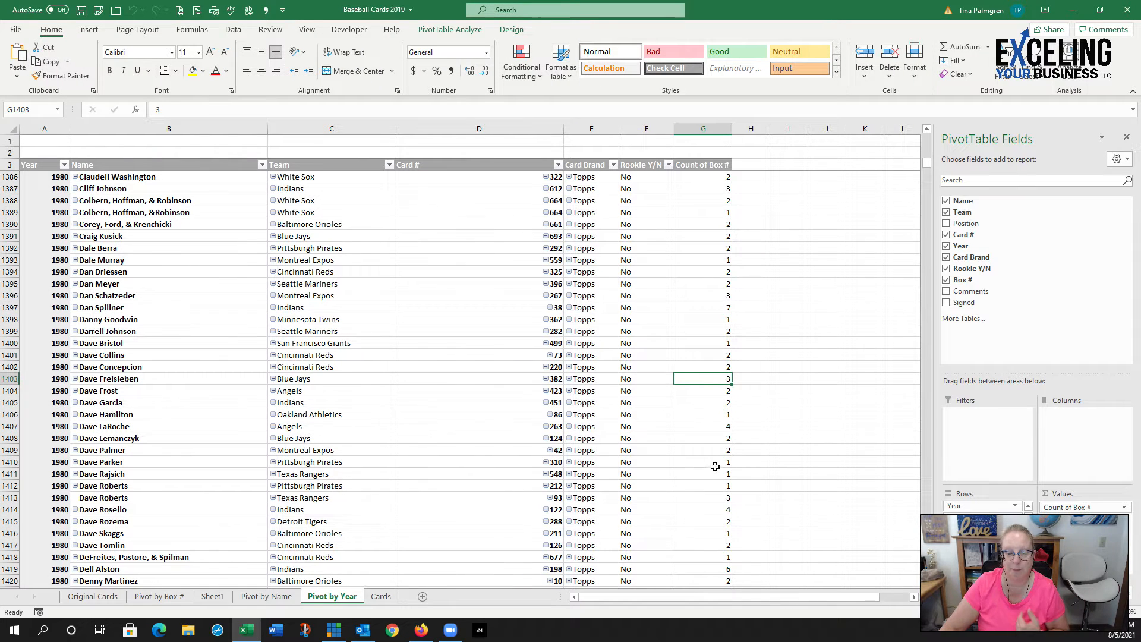
Step: Drill down into the count for Dell Alston's 1980 Topps card 198 and check the Box # of the last extracted record
scroll(680, 467, down, 5)
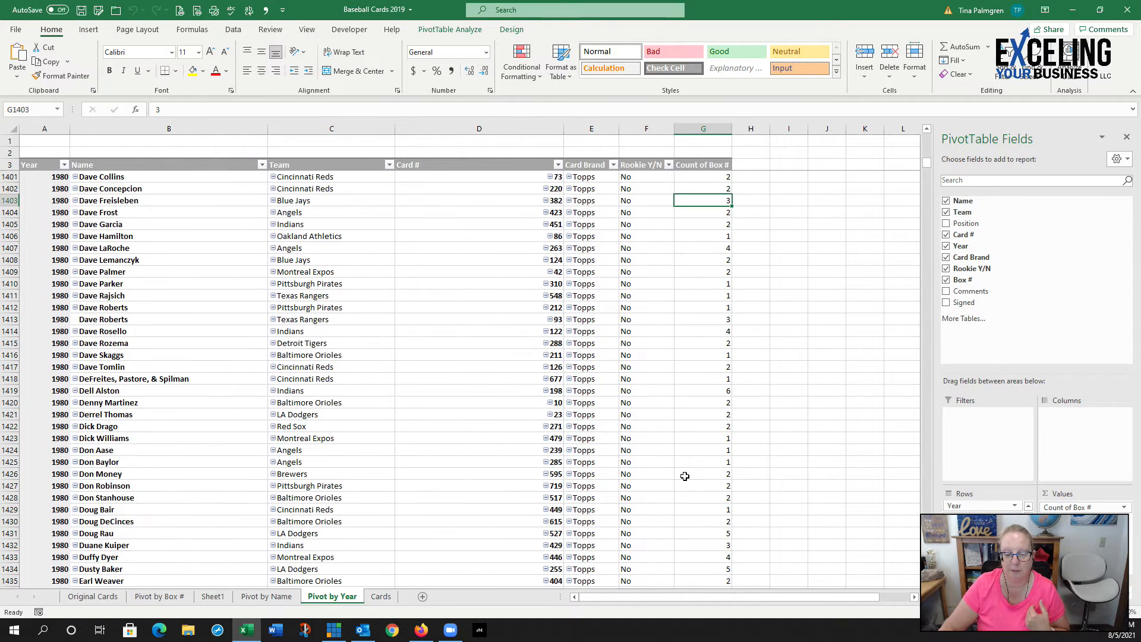
click(694, 390)
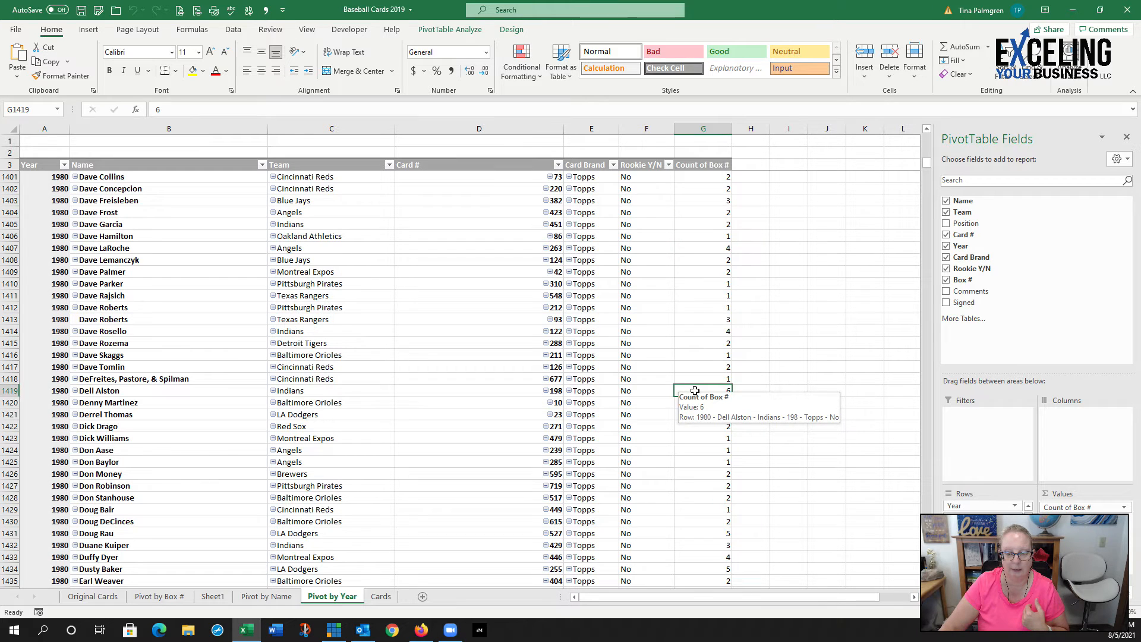
double_click(695, 390)
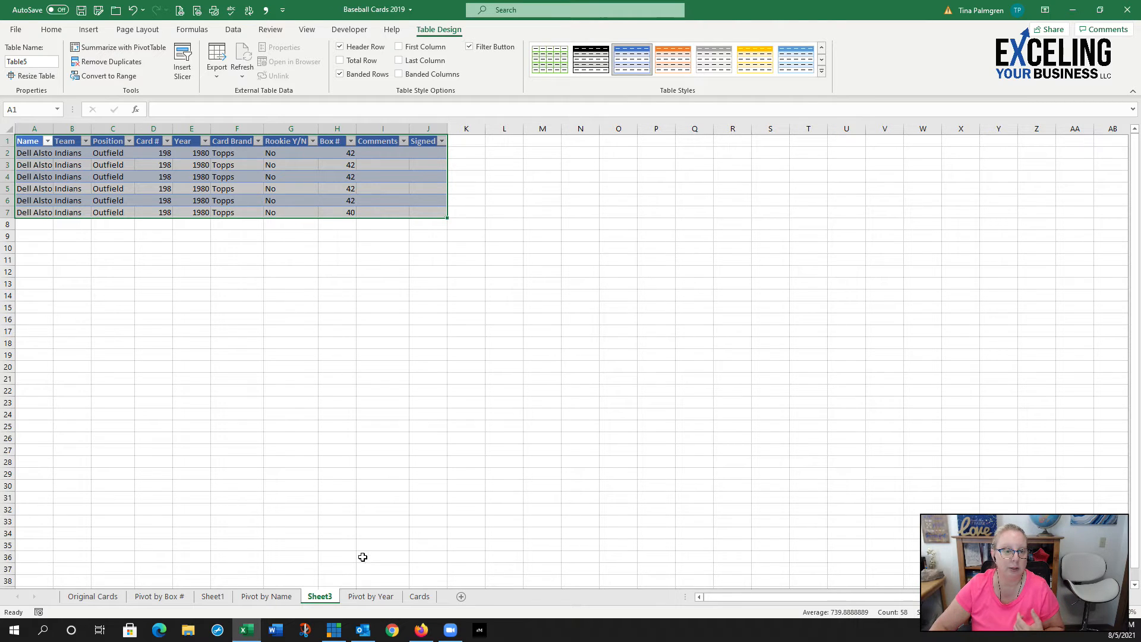
click(337, 212)
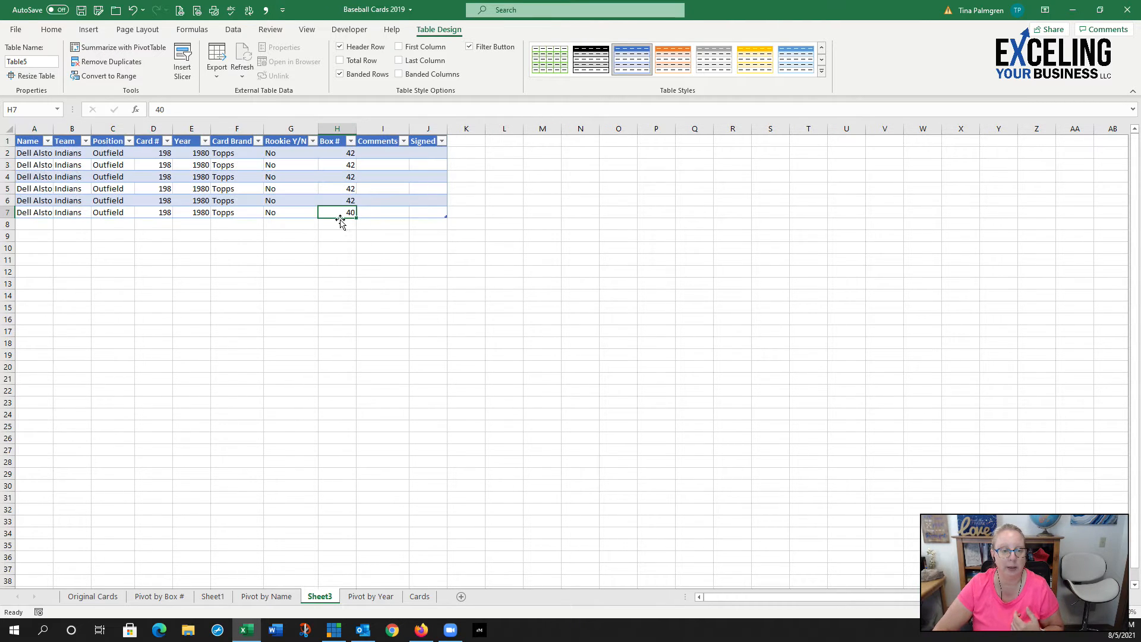
Step: Return to the Pivot by Year sheet and search the Name field's filter list for hernandez
click(370, 596)
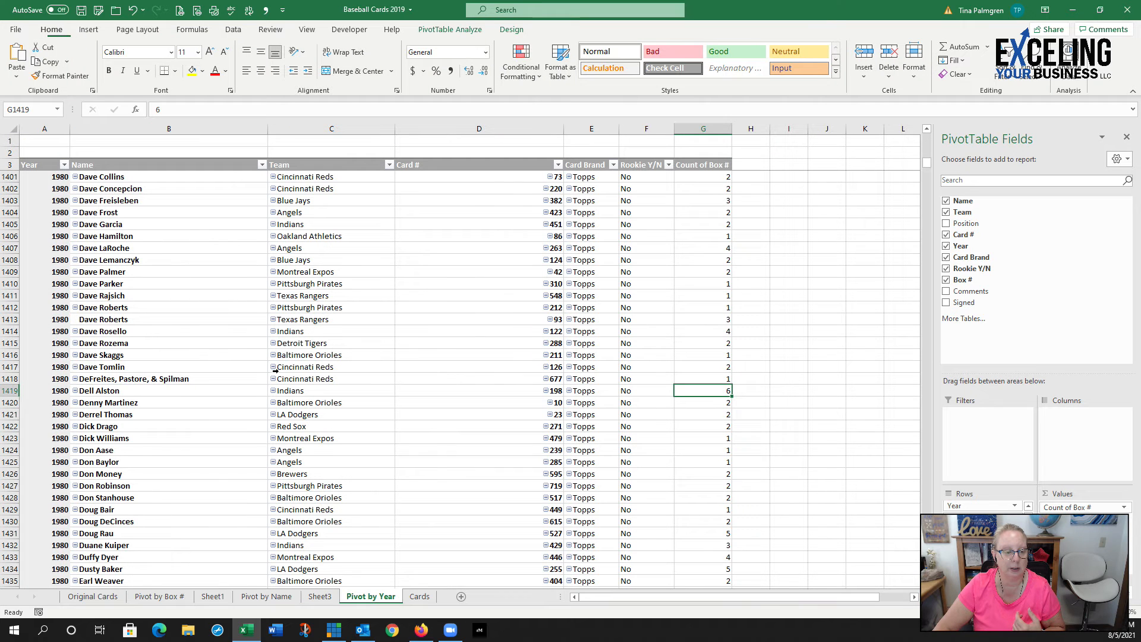
click(148, 237)
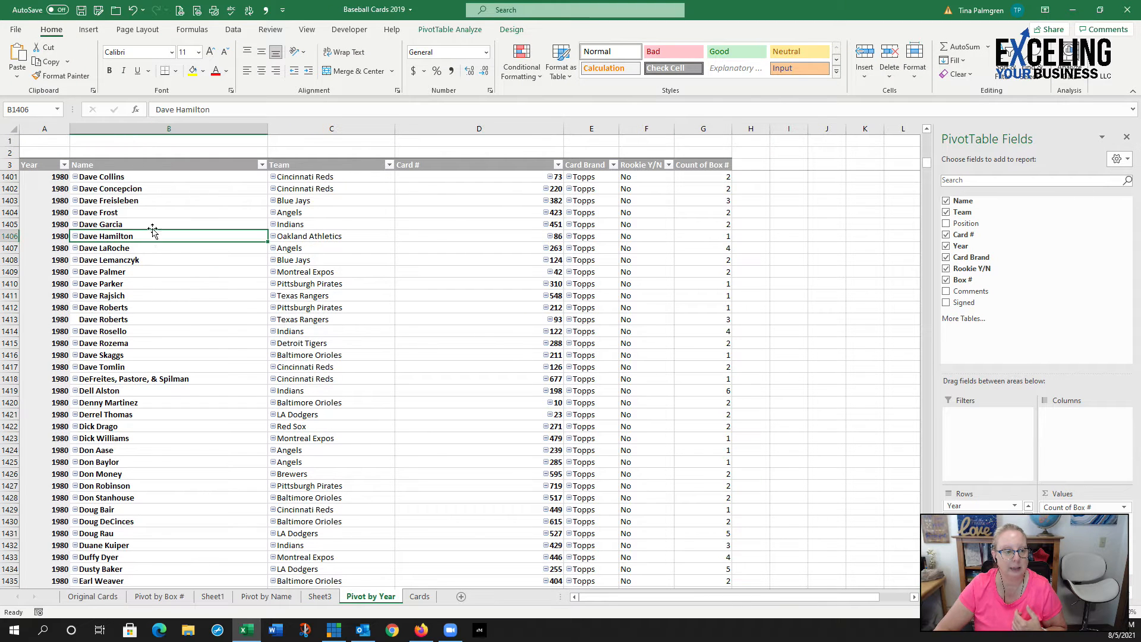
click(262, 165)
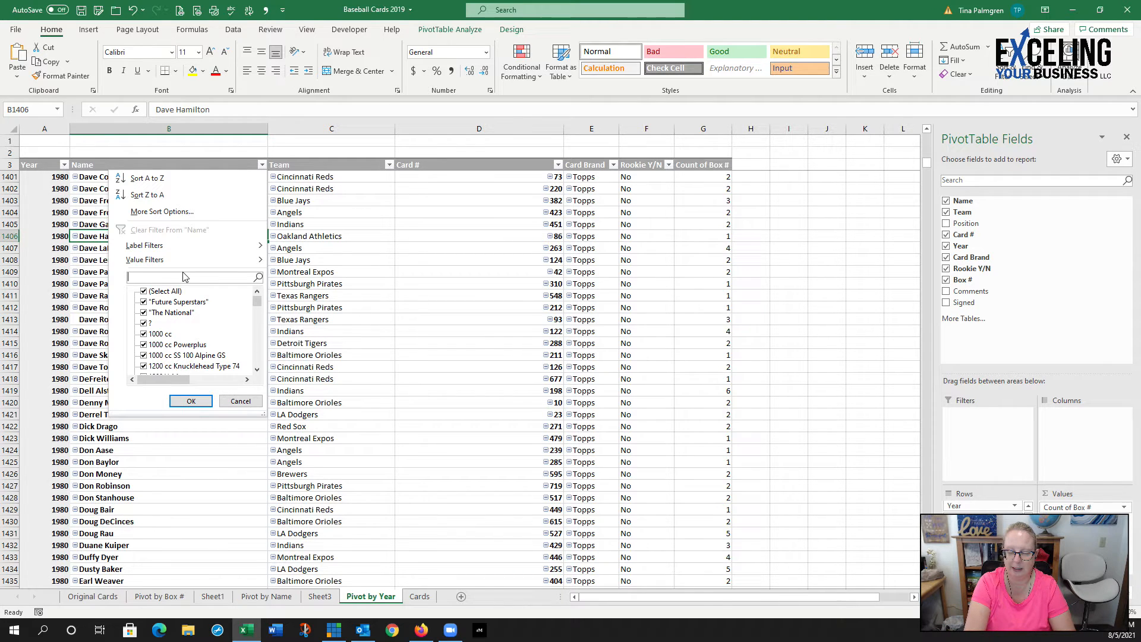
text(hernandez)
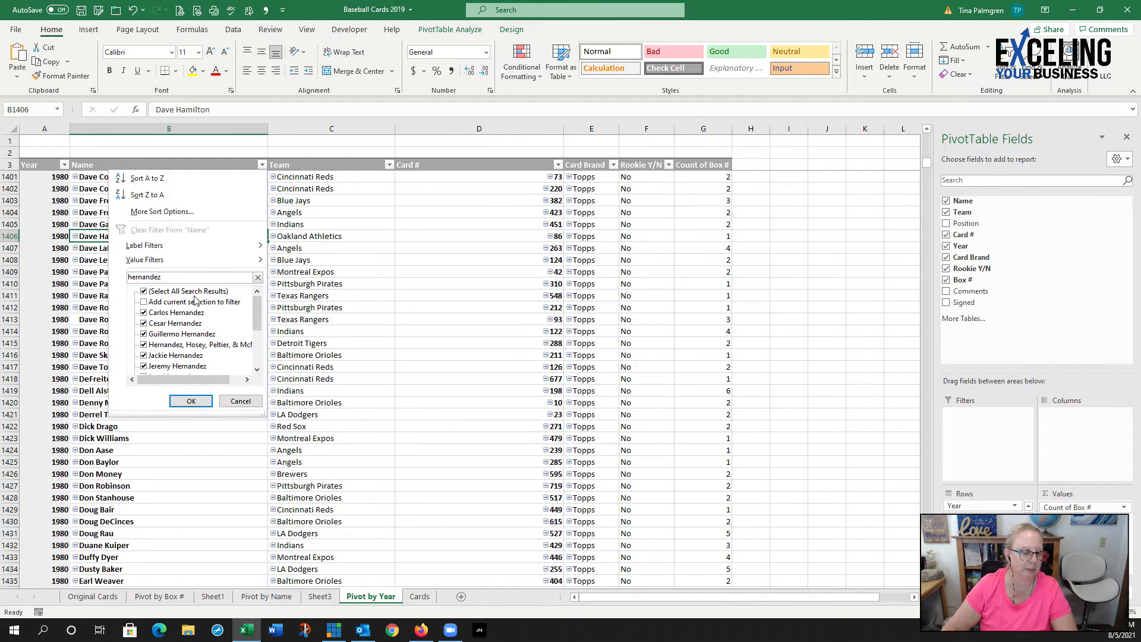
scroll(203, 312, down, 3)
scroll(215, 330, up, 3)
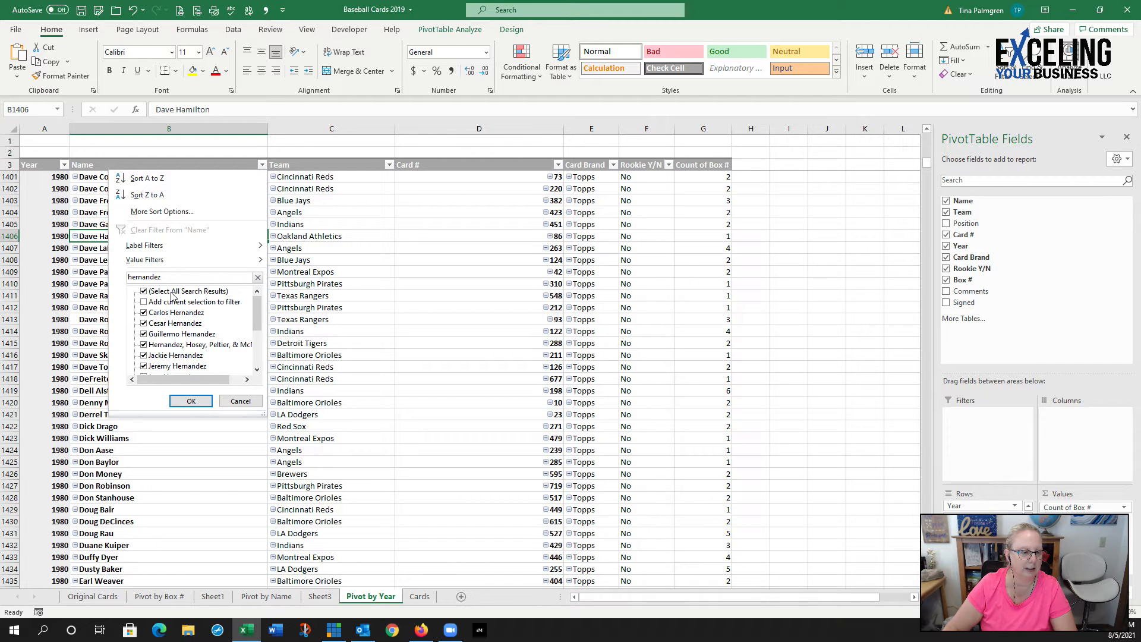
Step: Filter the pivot's Name field to Nolan Ryan only, leaving out the shared Mike Scott & Nolan Ryan entry
double_click(170, 276)
text(ryan)
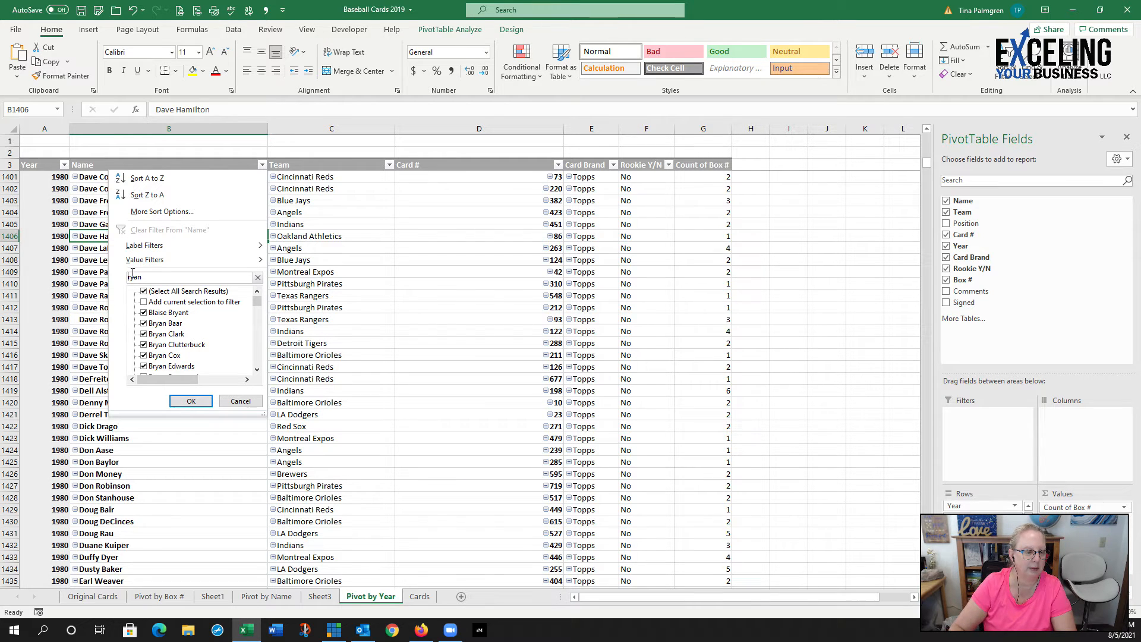
text(lan)
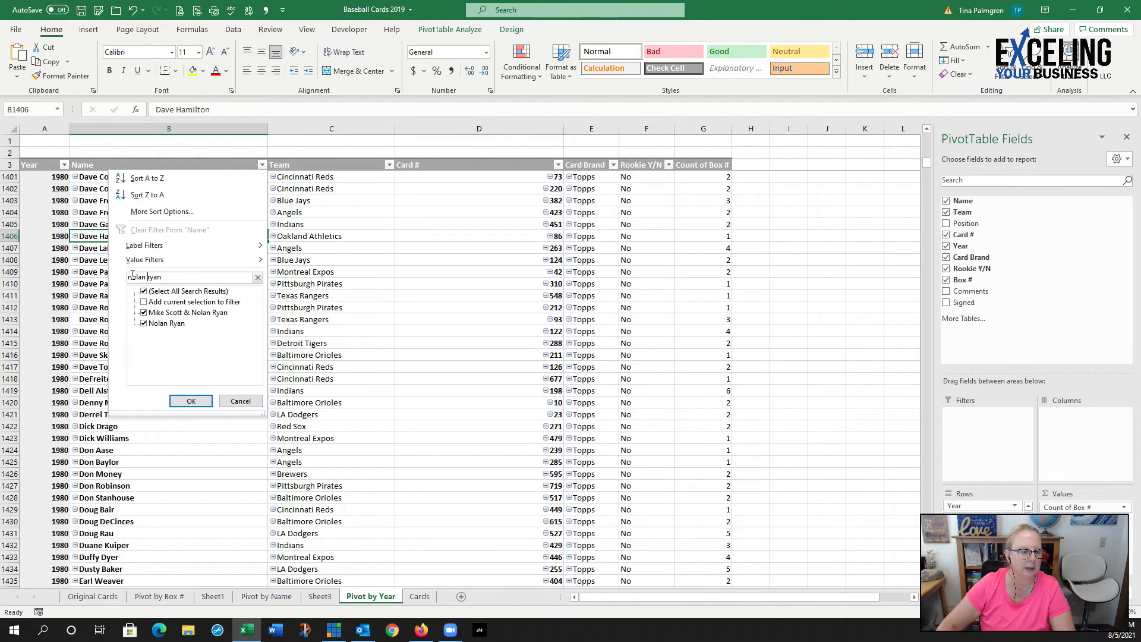
click(144, 313)
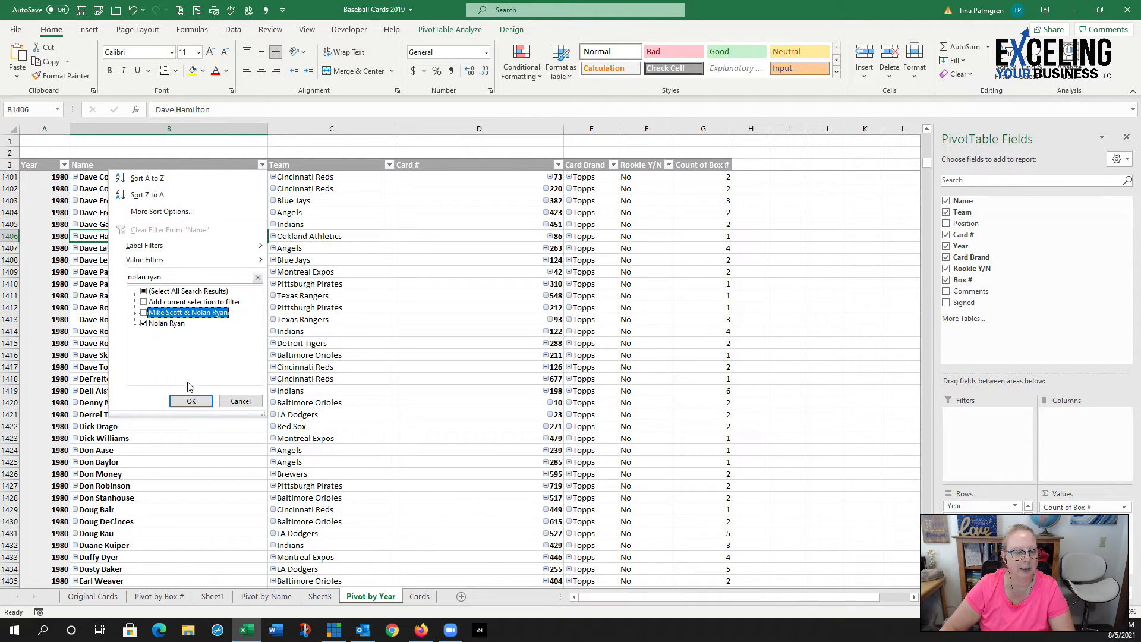
click(191, 402)
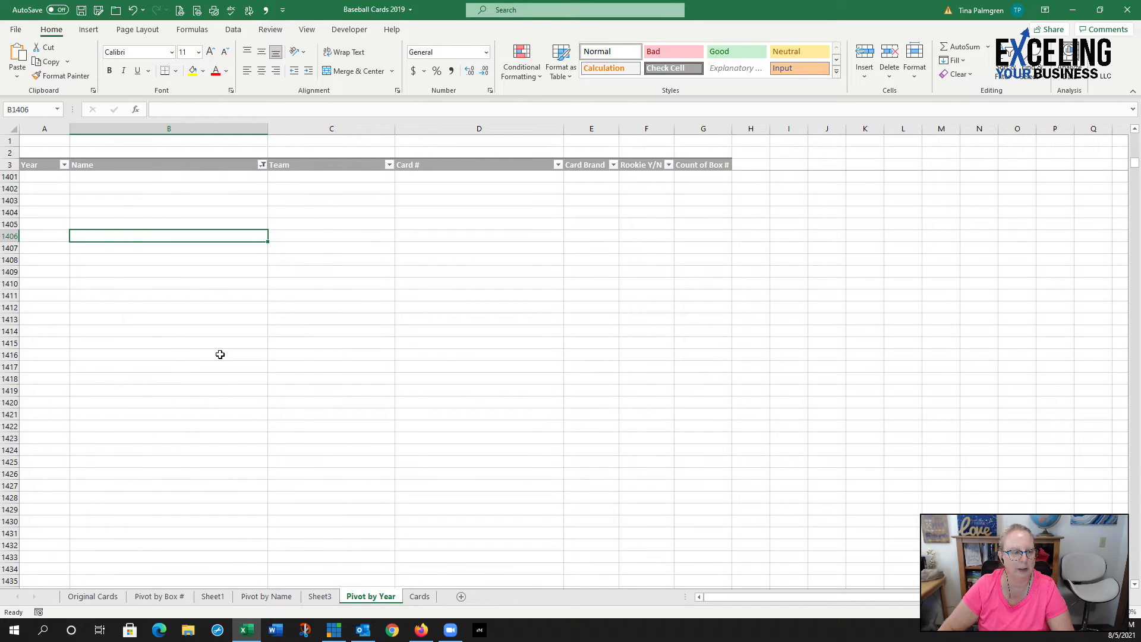
Step: Remove the Year field from the rows of the filtered Pivot by Year table
key(ctrl+Page_Up)
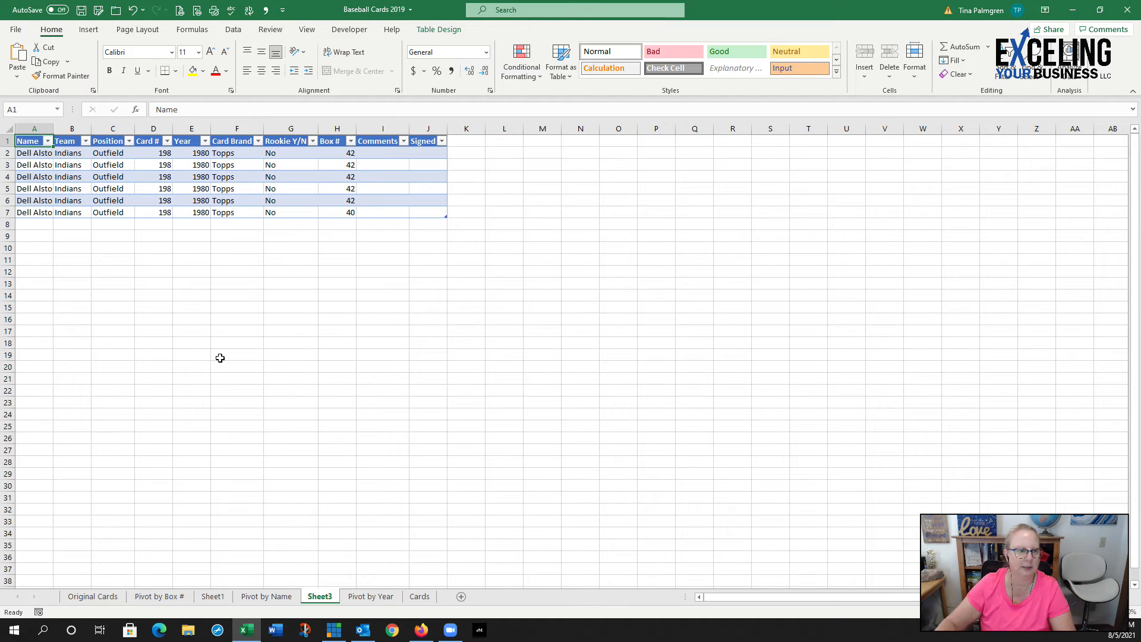
click(366, 596)
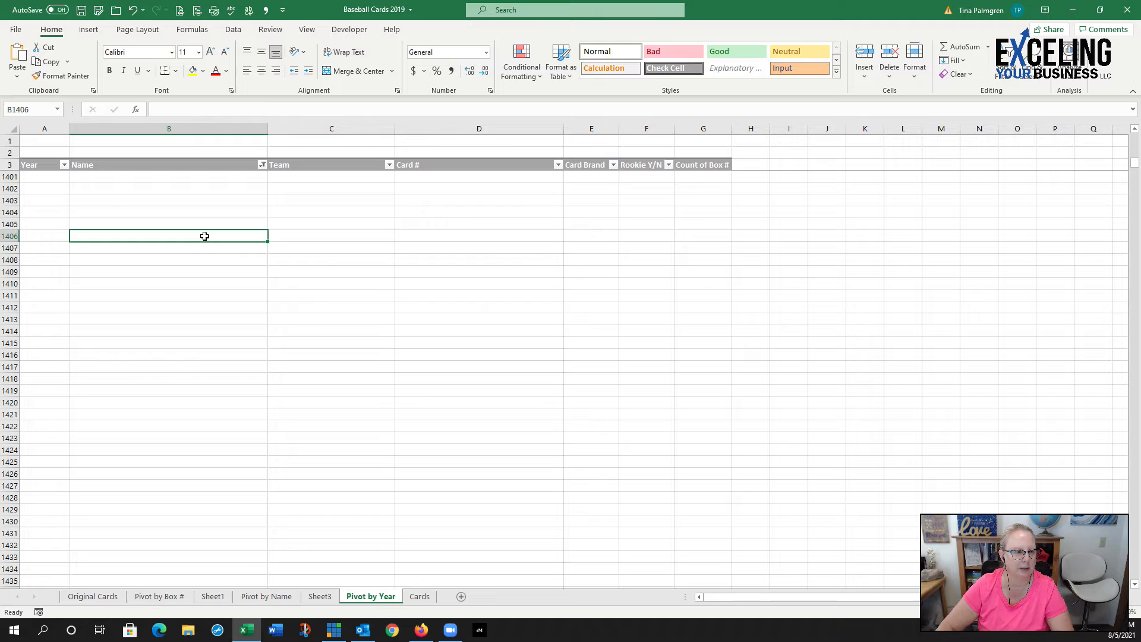
key(ctrl+Home)
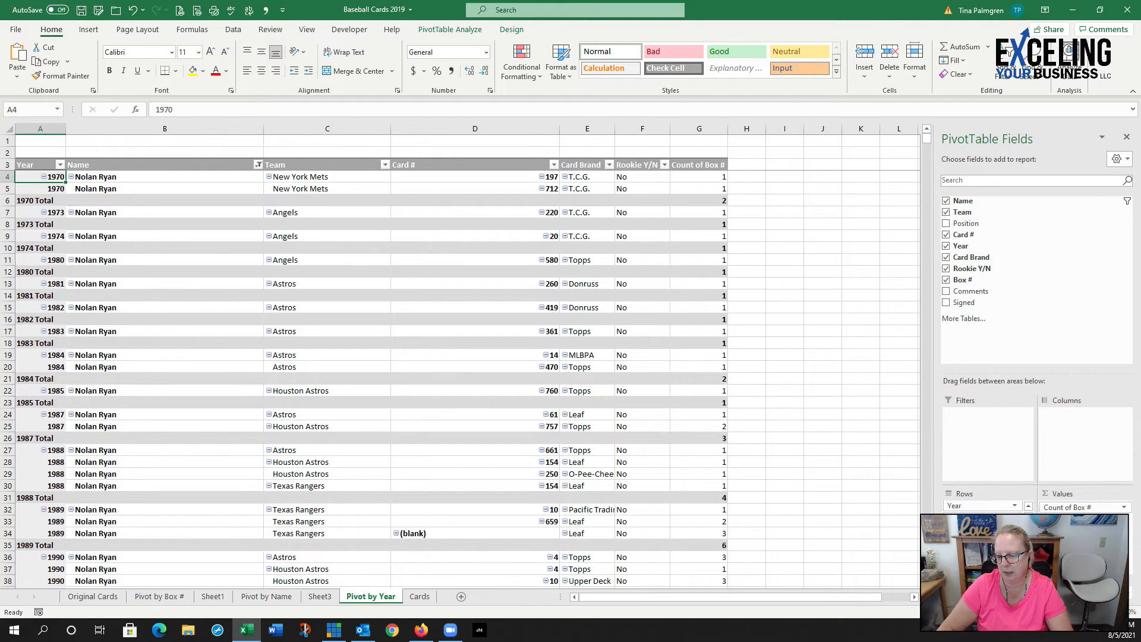
drag(982, 508, 984, 325)
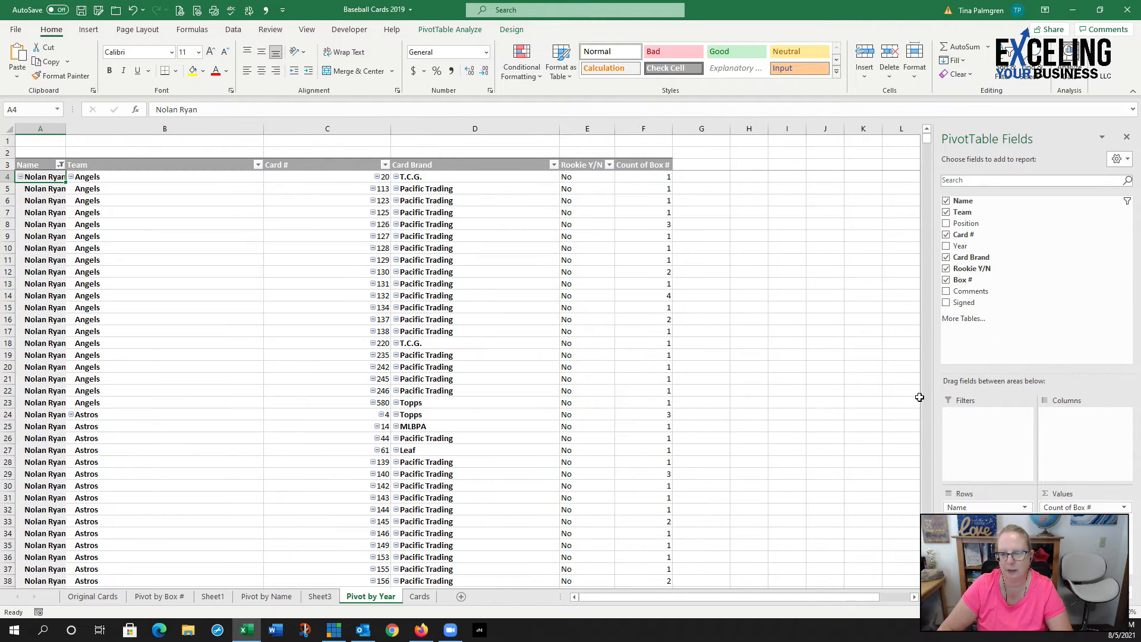
Step: Drill down into the count for Nolan Ryan's Texas Rangers Leaf card 154 to extract its records
scroll(189, 286, down, 7)
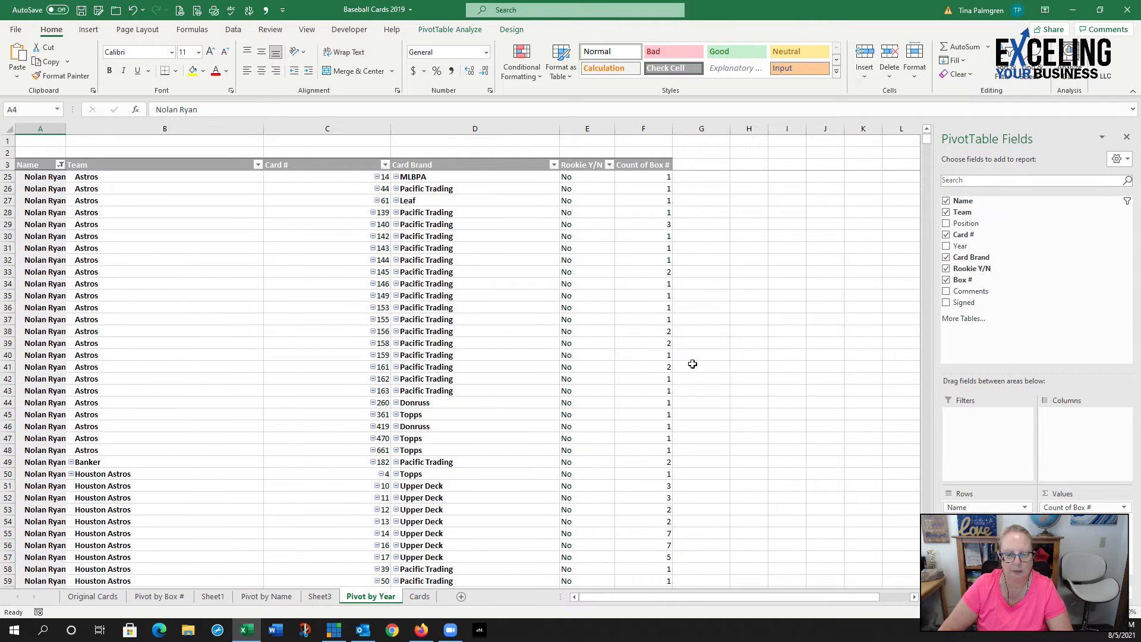
click(634, 224)
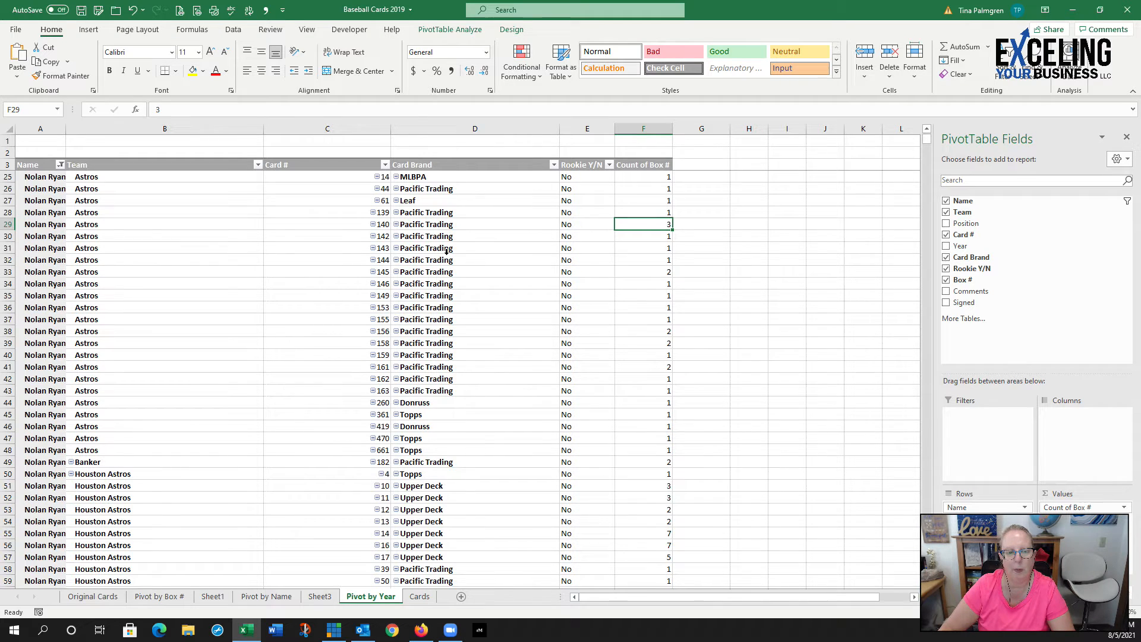
scroll(593, 381, down, 20)
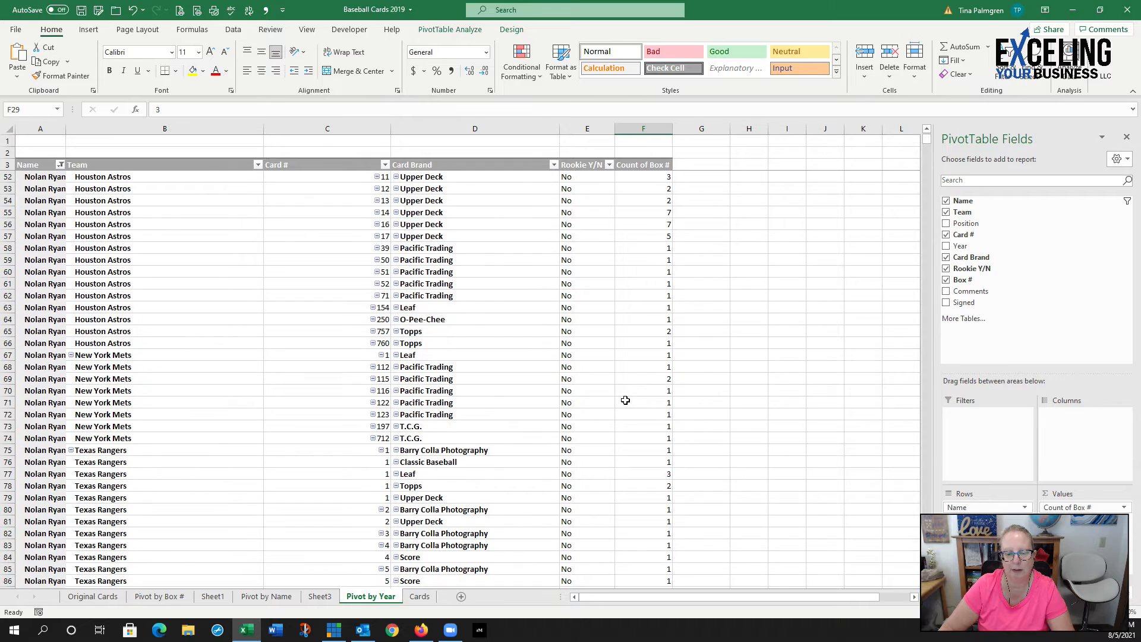
scroll(627, 400, down, 4)
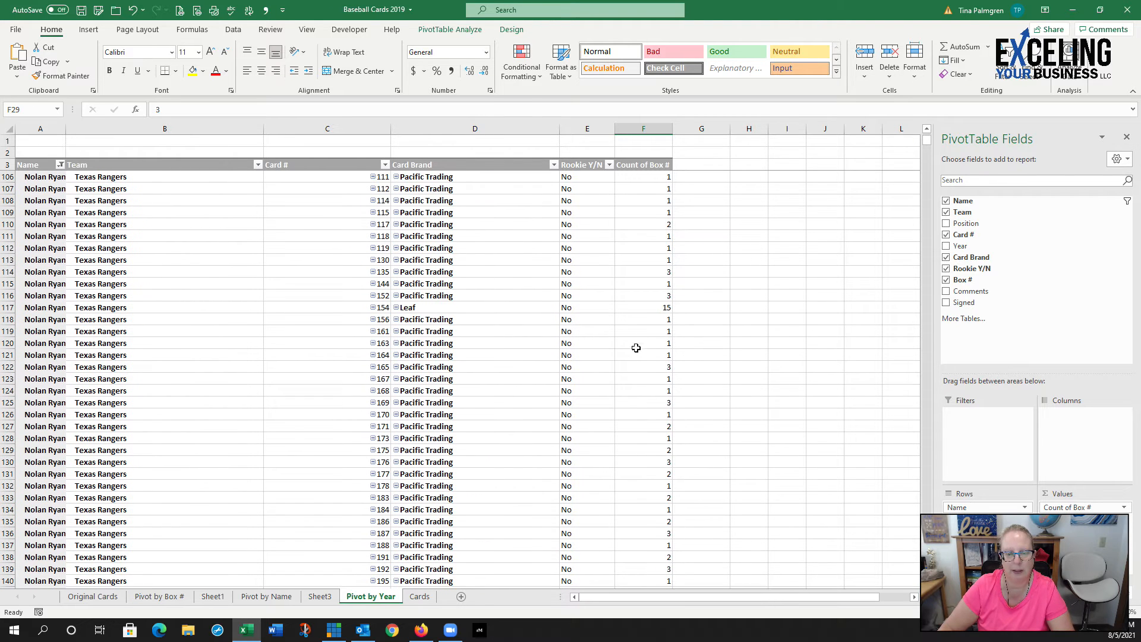
click(643, 307)
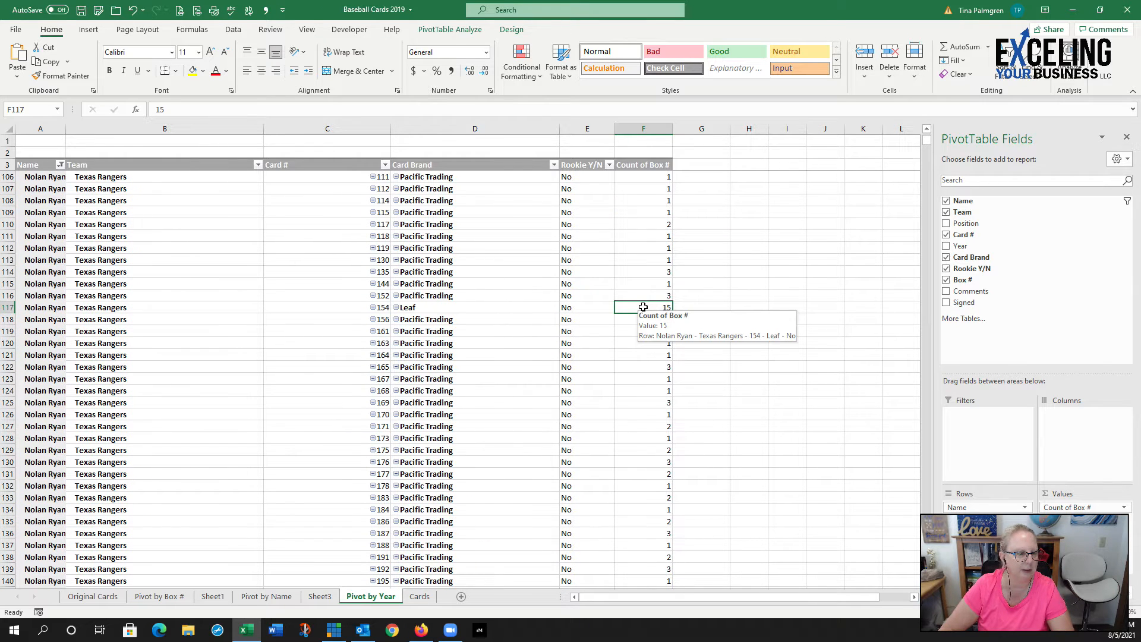
double_click(643, 307)
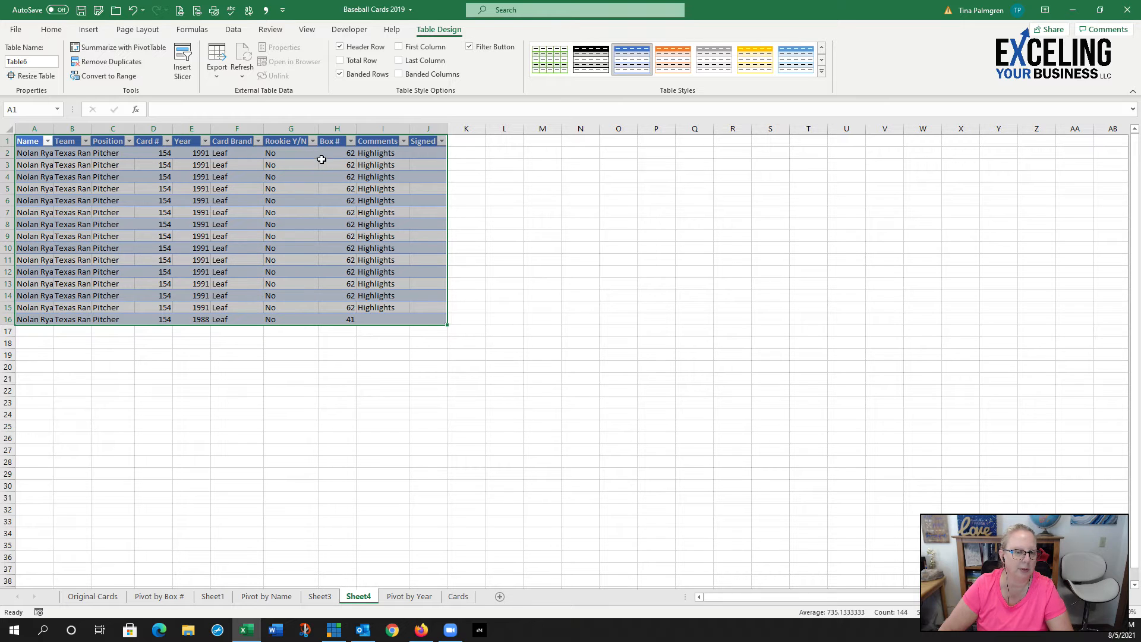
Step: Check the Box #, Card # and Year of the last extracted Nolan Ryan record
click(331, 320)
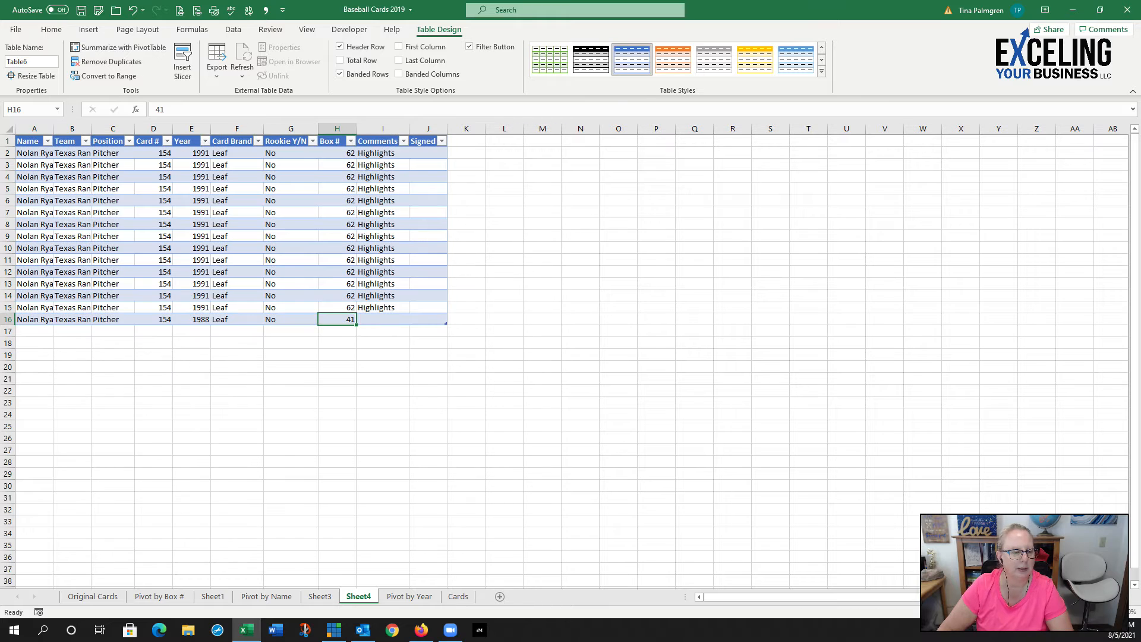
click(152, 322)
click(182, 323)
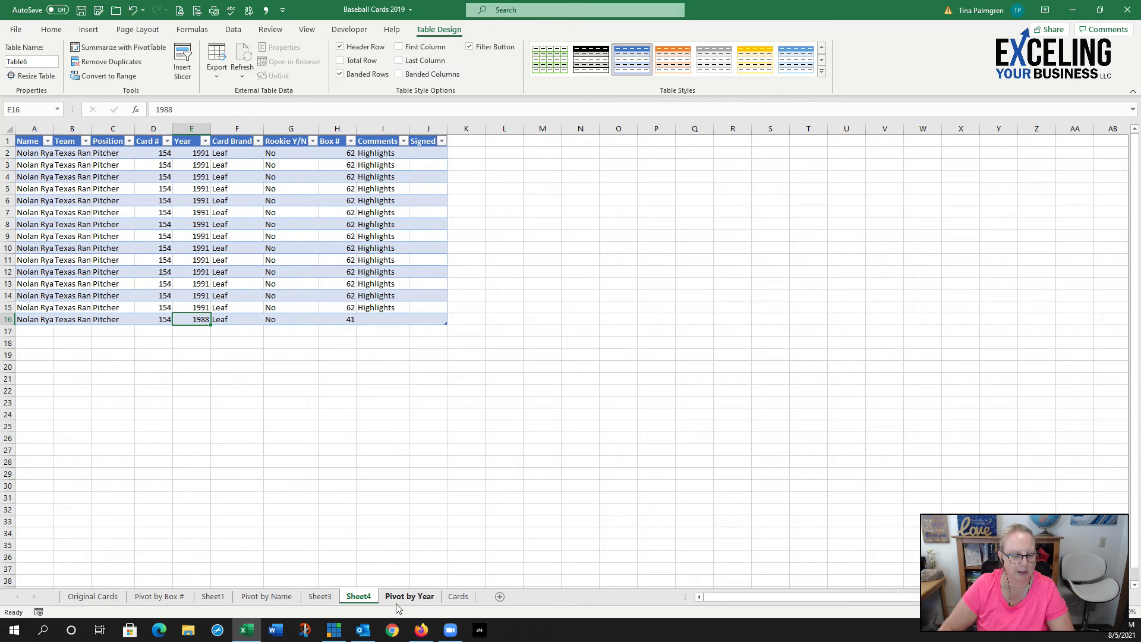
Step: Filter the Cards sheet's Box # column to 41 and look through the filtered records
click(455, 598)
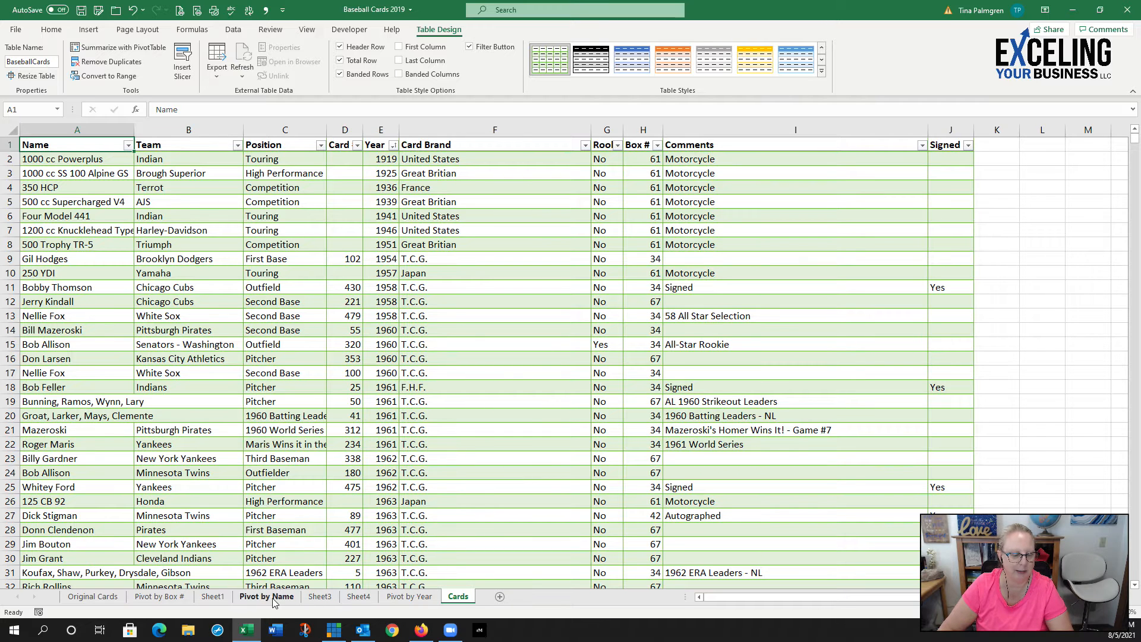
click(351, 597)
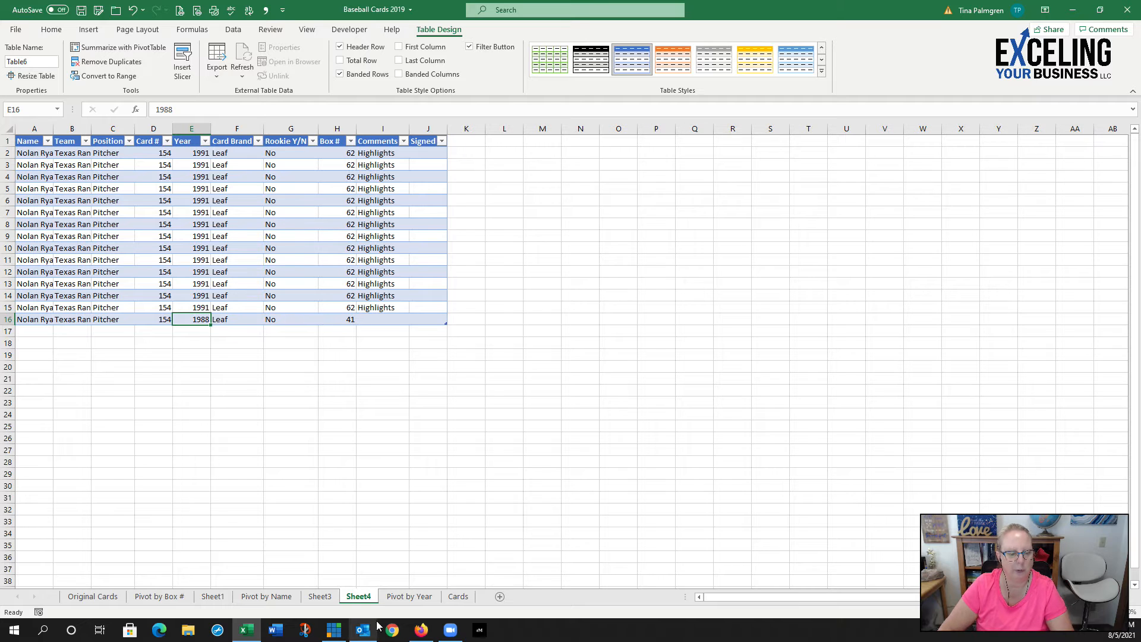
click(459, 597)
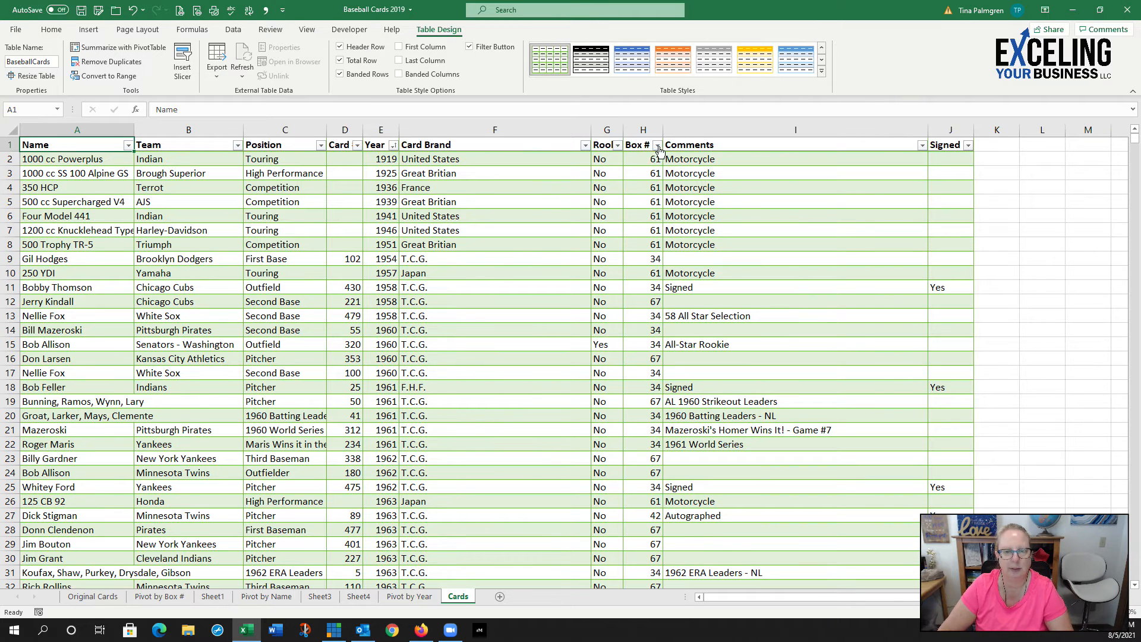
click(657, 146)
click(547, 273)
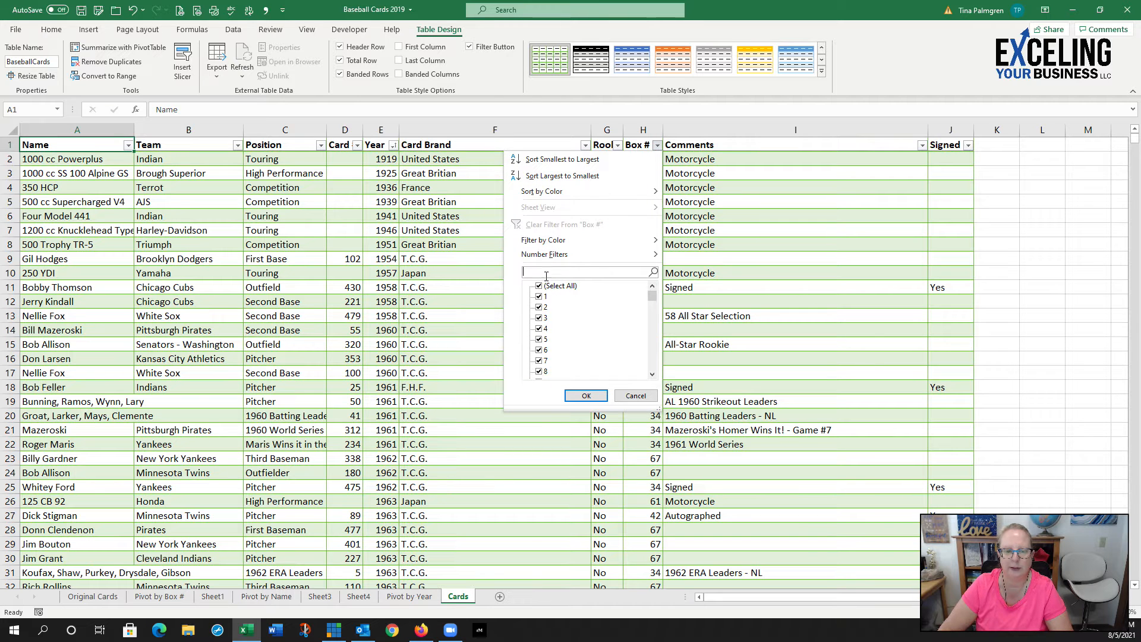
text(41)
key(Return)
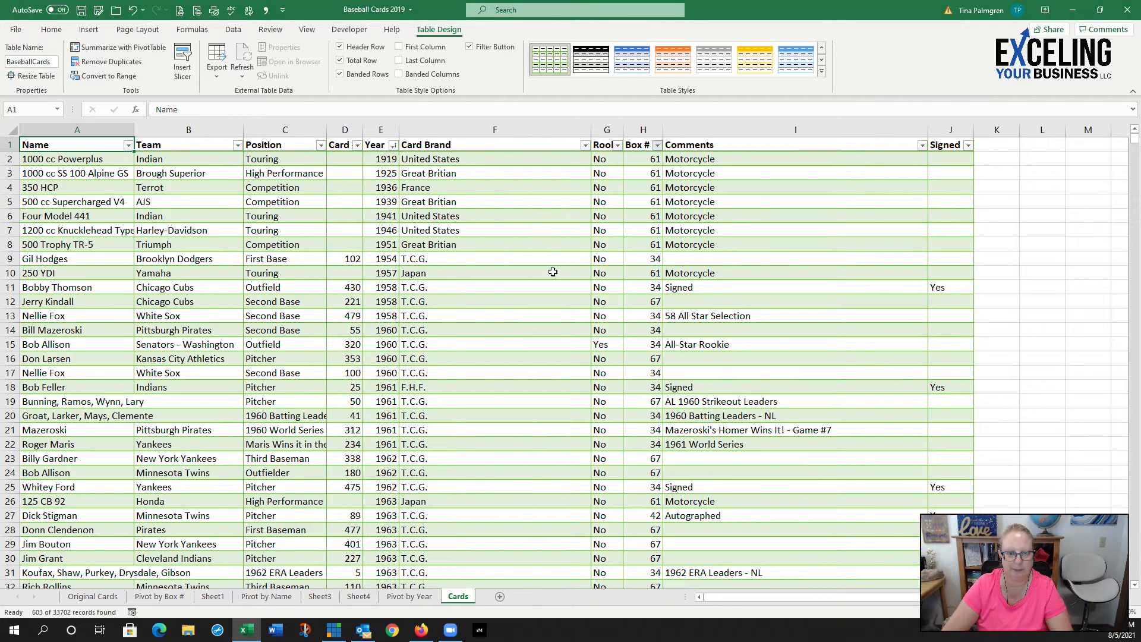
scroll(697, 286, down, 7)
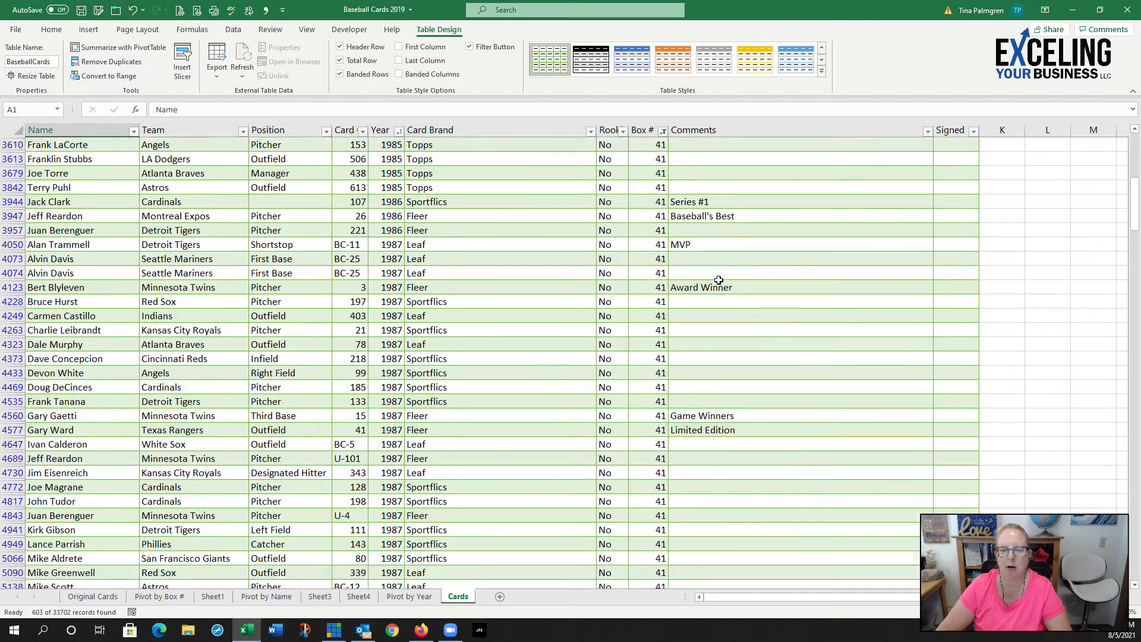
scroll(734, 294, down, 8)
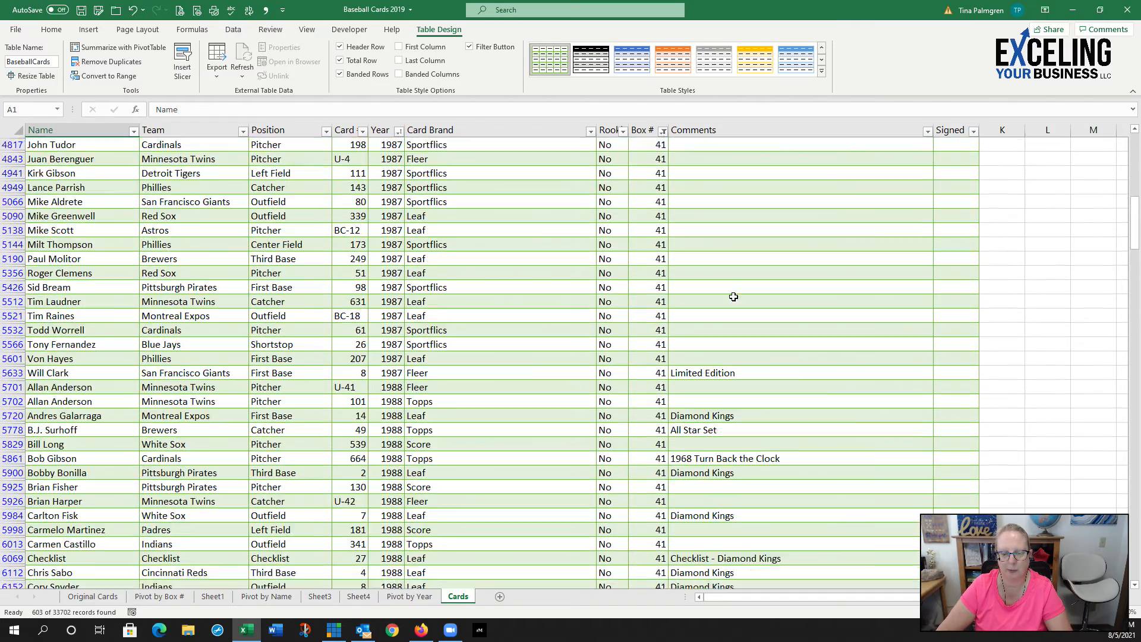
scroll(721, 393, up, 7)
scroll(725, 368, up, 7)
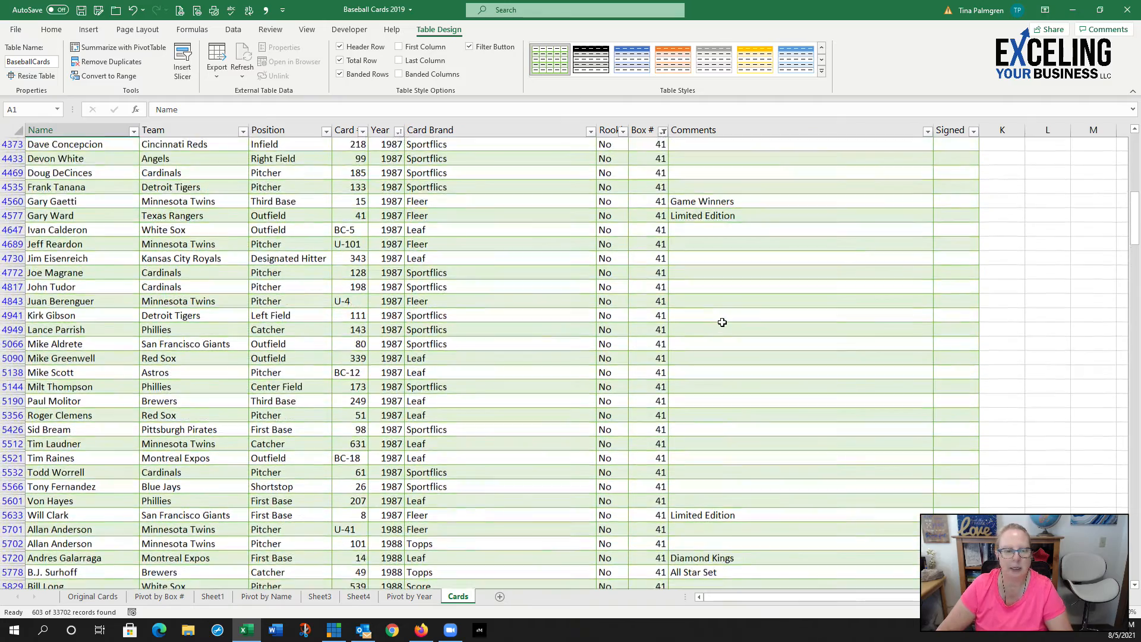
scroll(704, 315, up, 1)
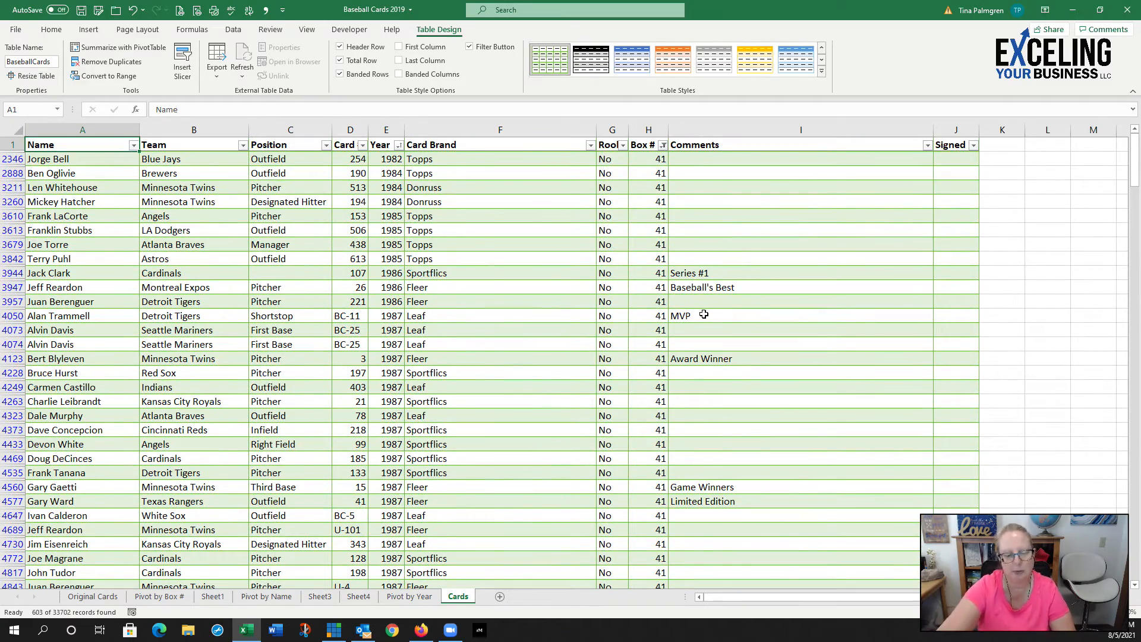
click(359, 596)
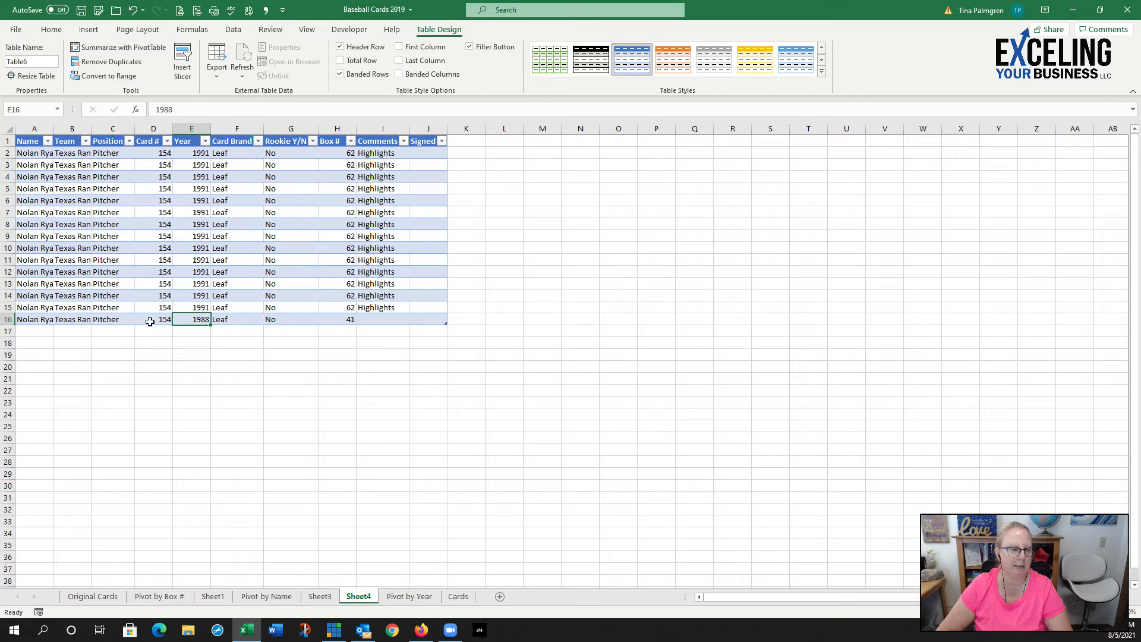
click(414, 596)
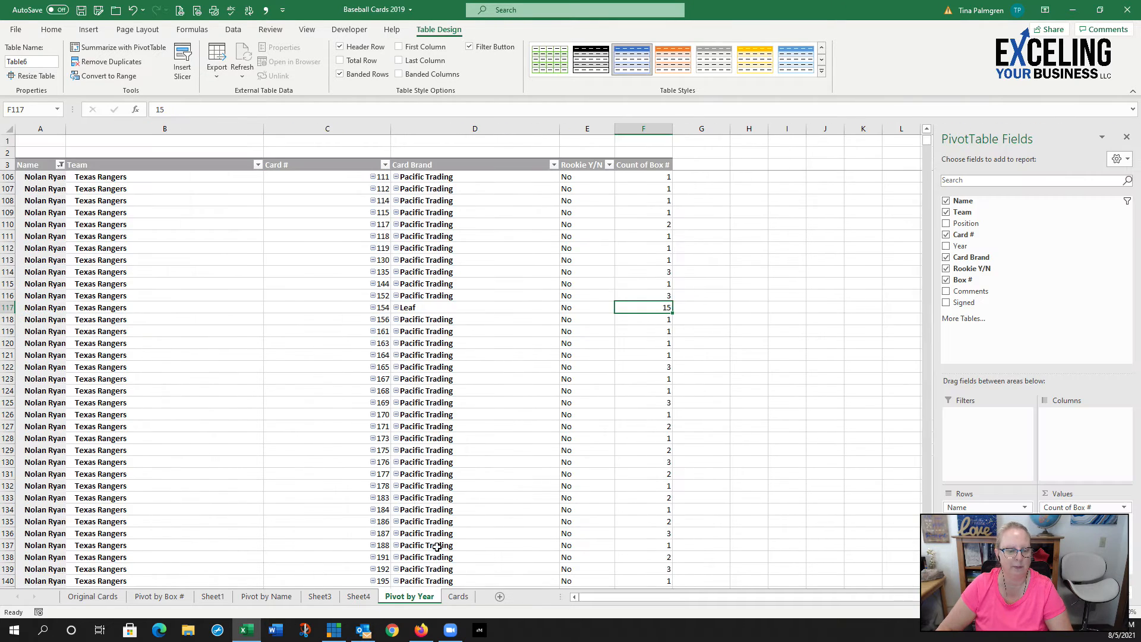
click(386, 165)
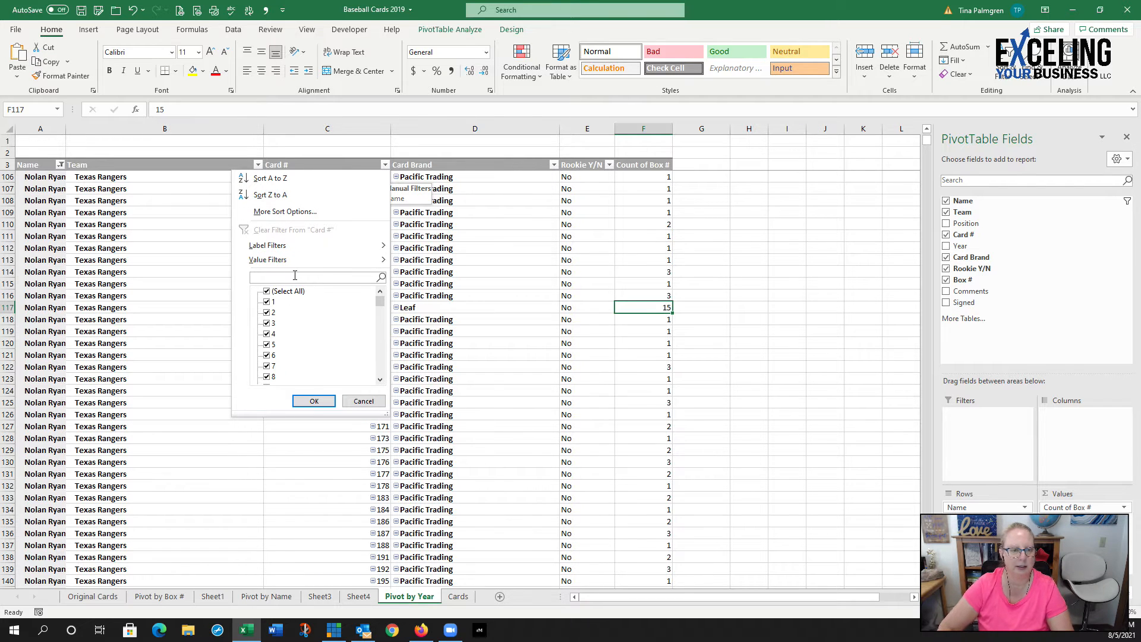
text(154)
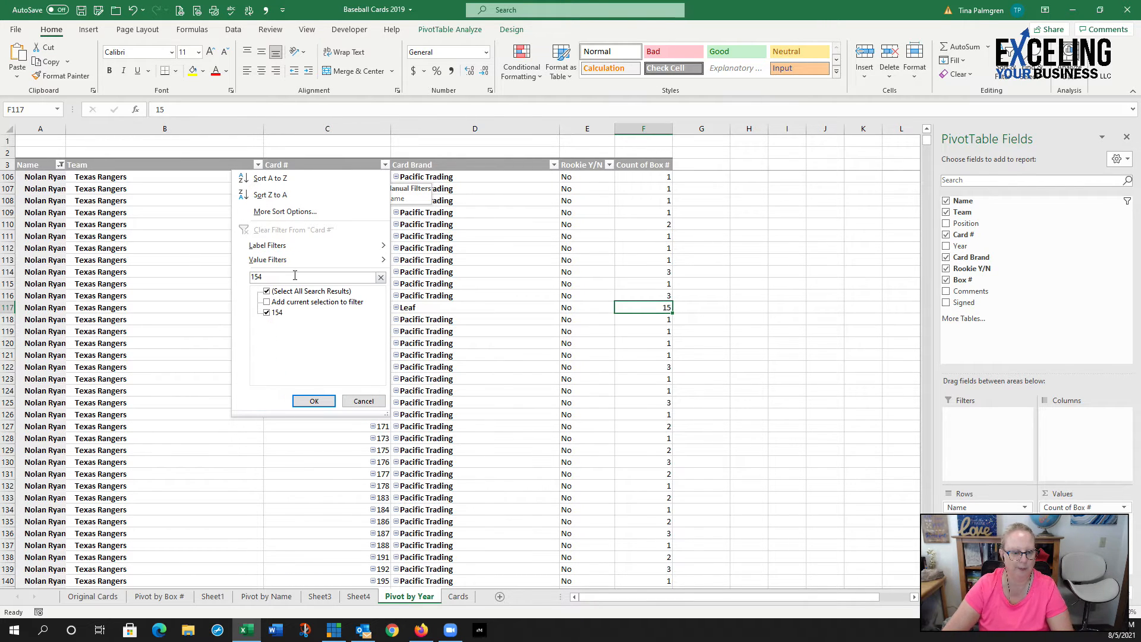
click(364, 401)
Step: Filter the Card # column on the Cards sheet to 154 within the box 41 records
click(459, 597)
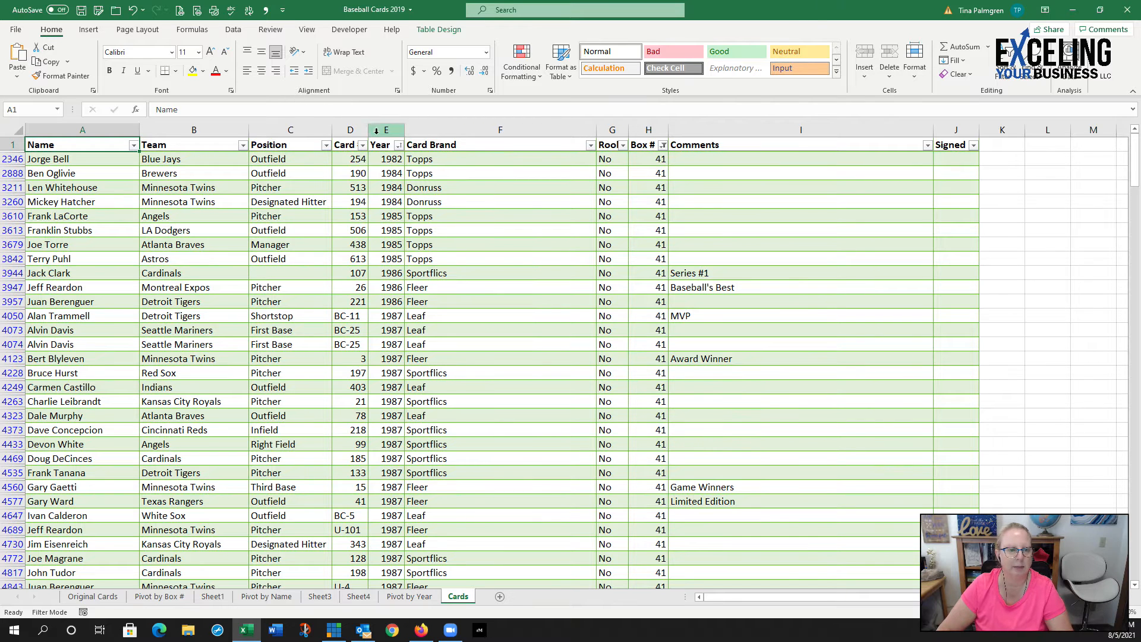
click(362, 146)
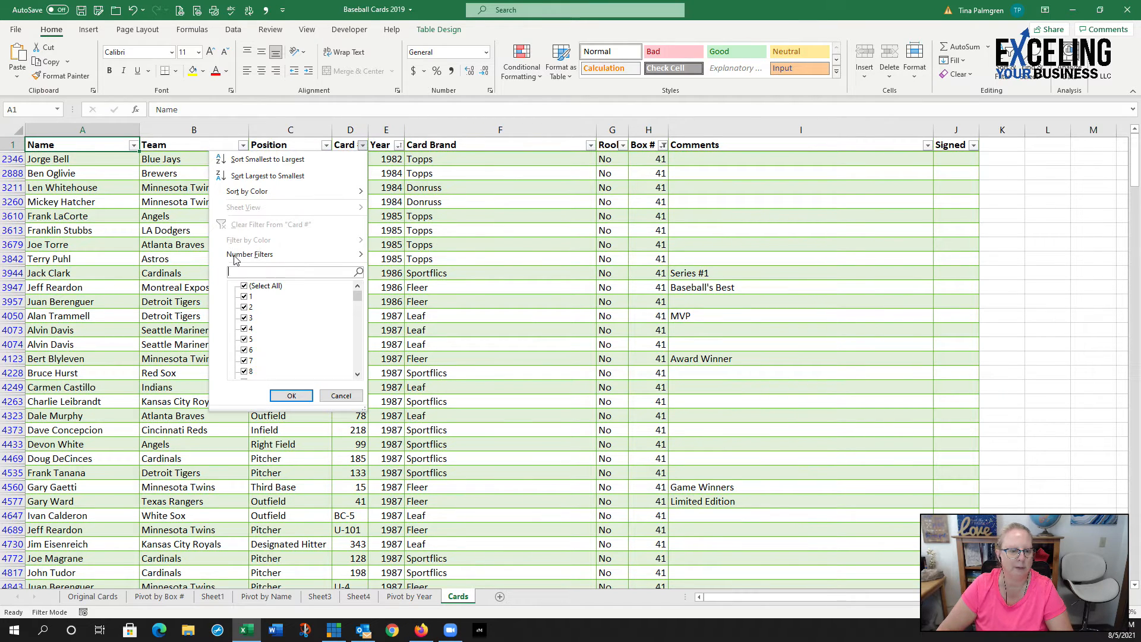
key(Escape)
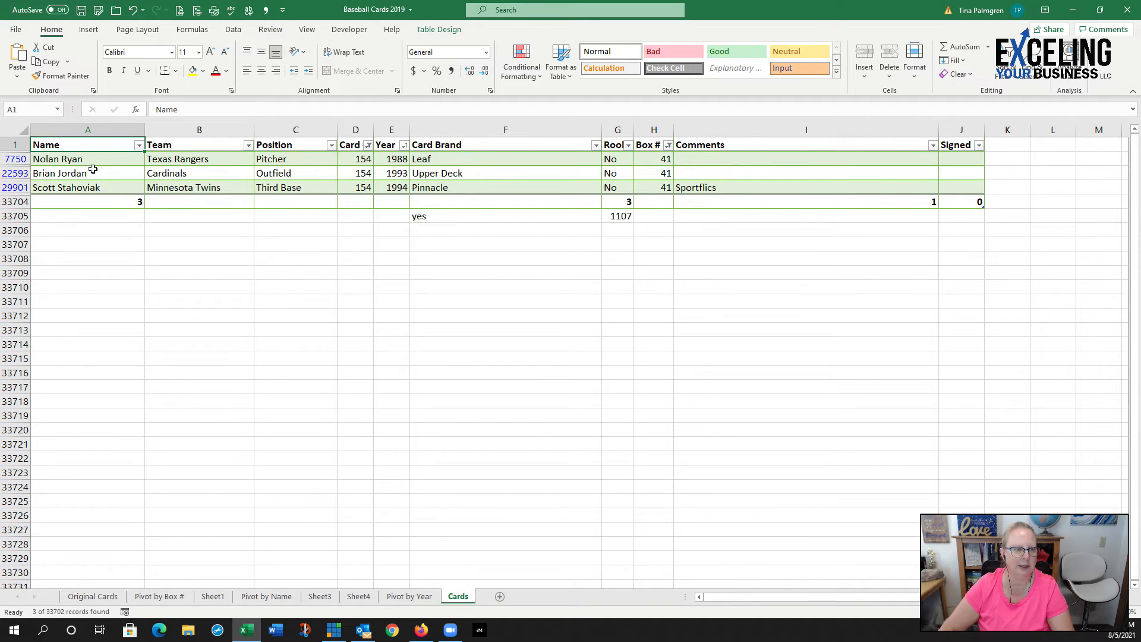
Step: Show all card numbers again on the Cards sheet while keeping the Box # filter on 41
click(369, 146)
click(260, 288)
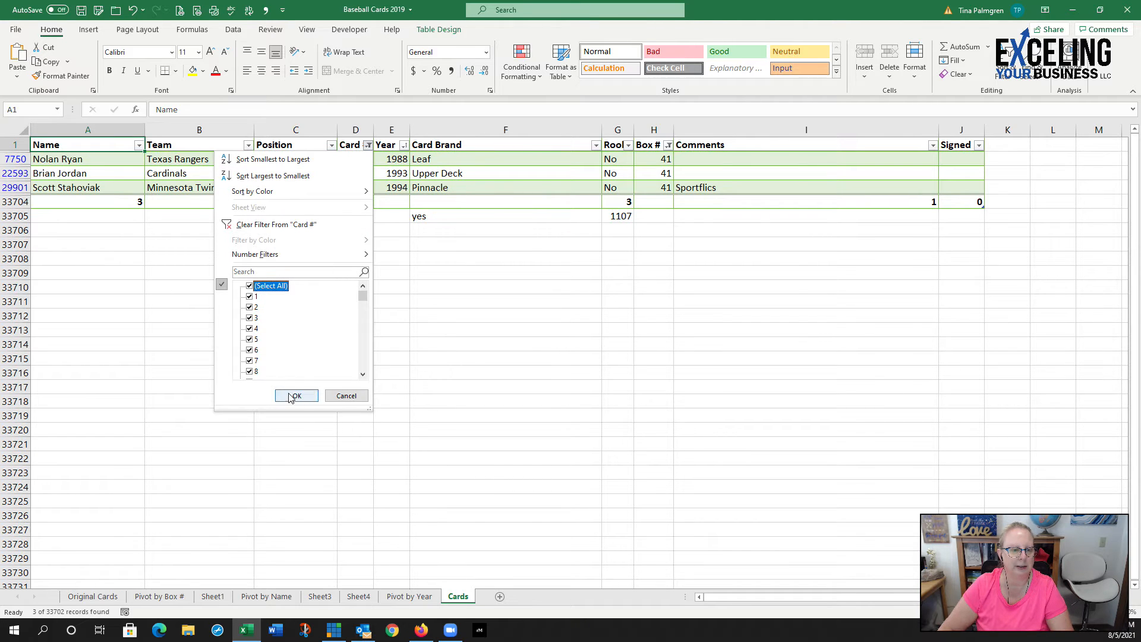
click(297, 396)
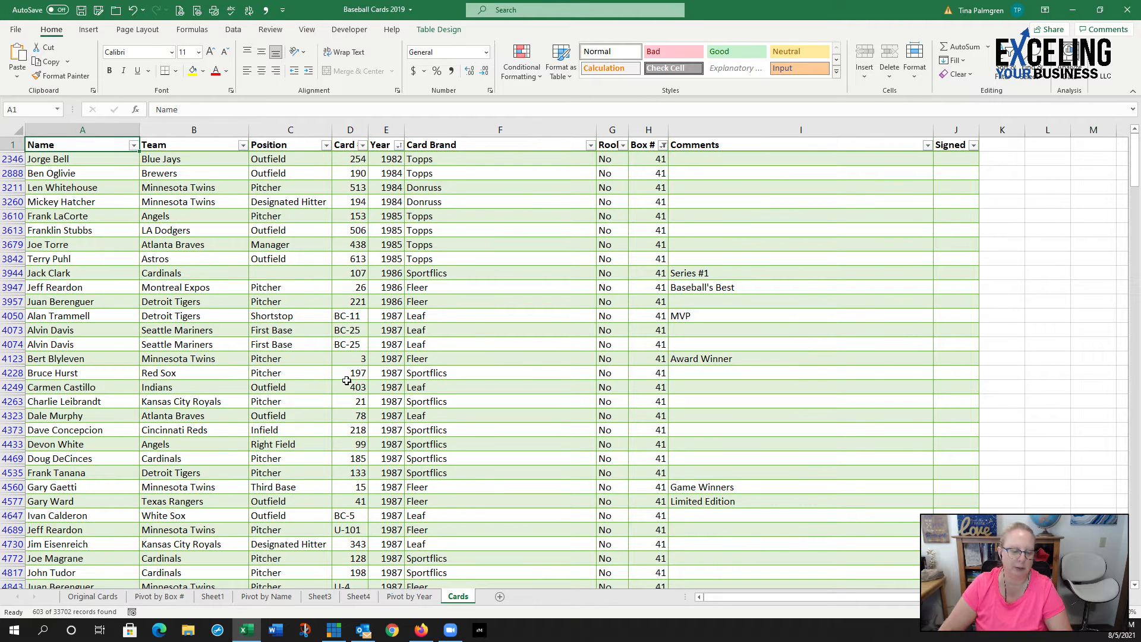
Step: Filter the Box # column on the Original Cards sheet to 41
click(103, 598)
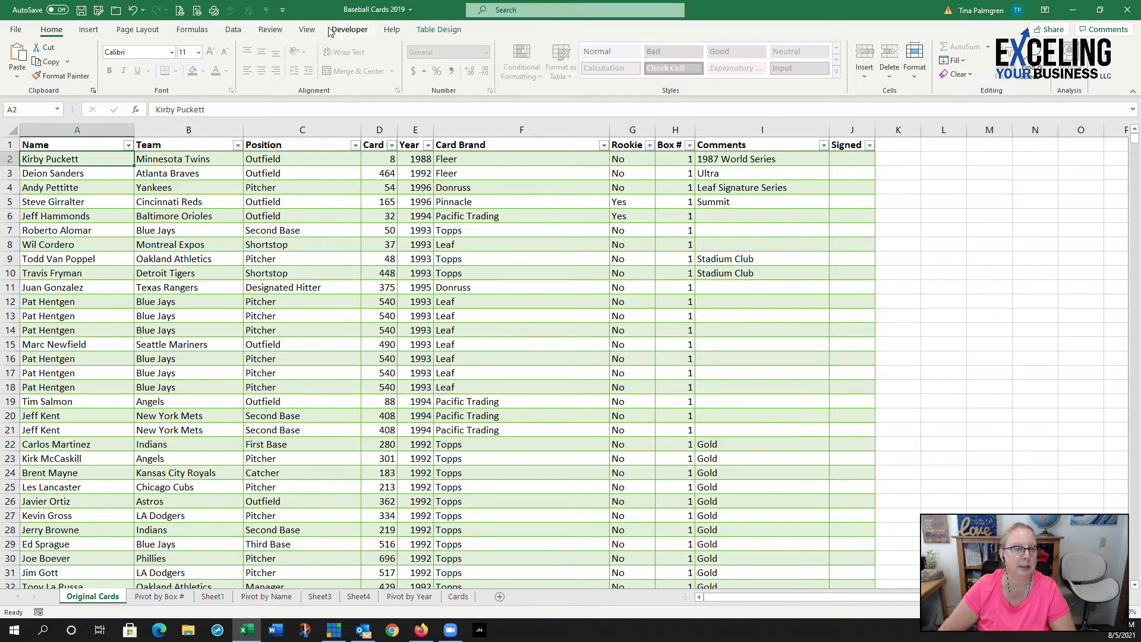
click(270, 29)
click(476, 57)
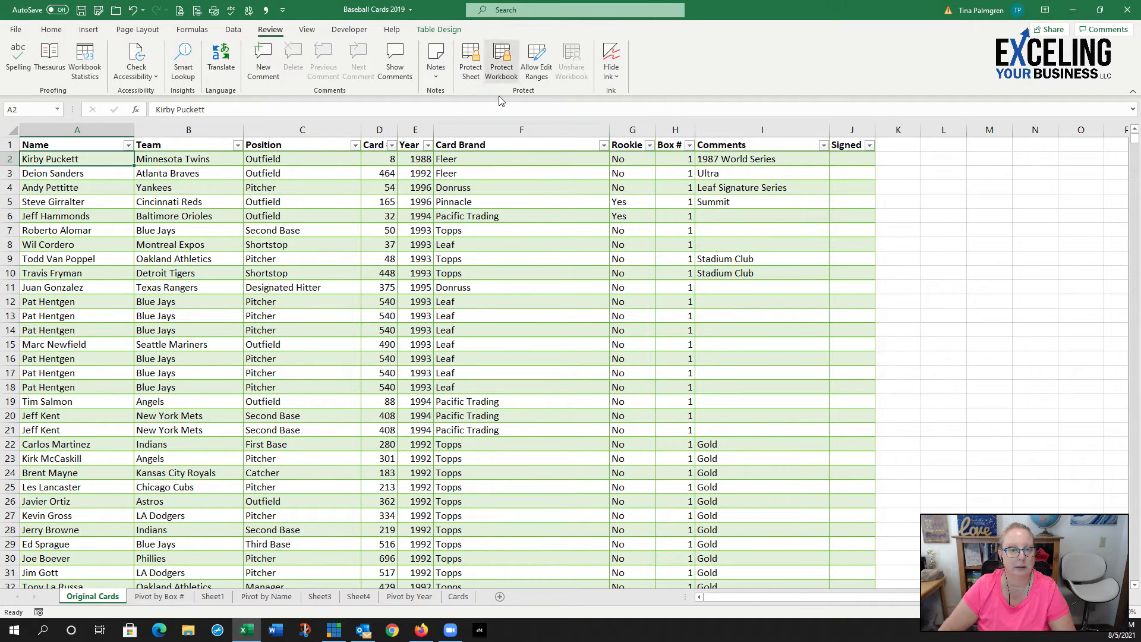
click(689, 146)
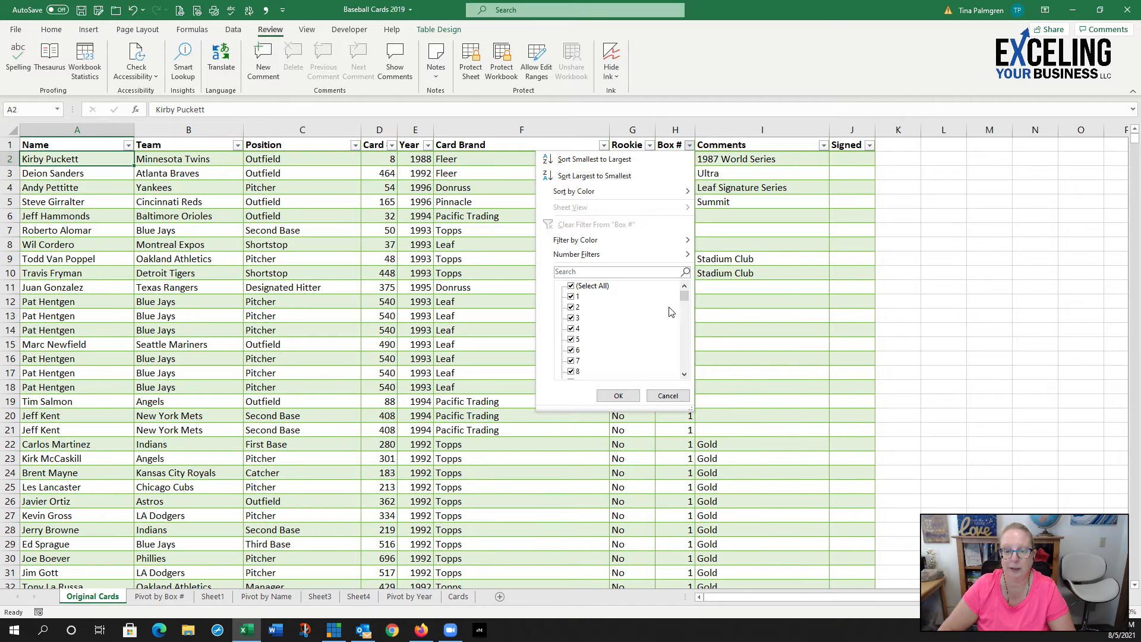
click(574, 273)
text(41)
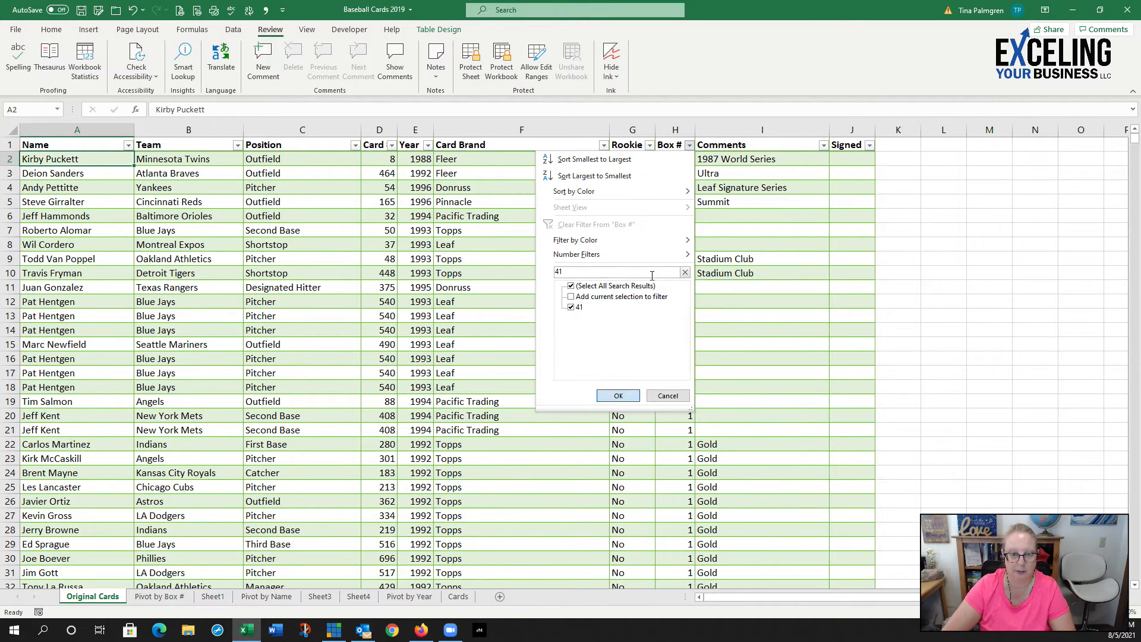
key(Return)
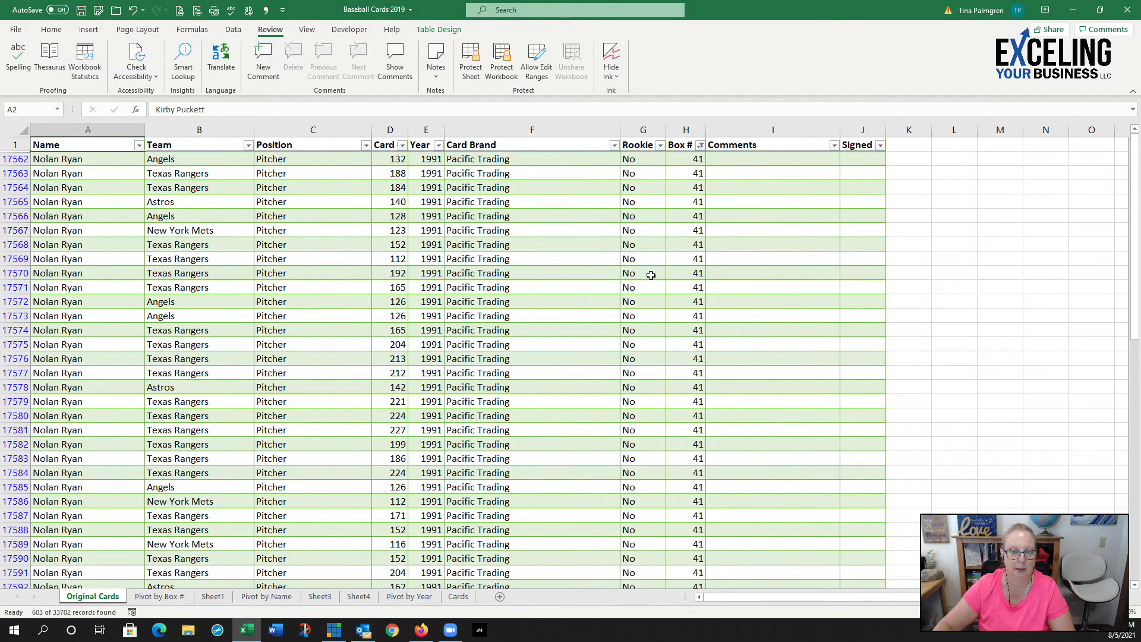
Step: Filter the Card # column on the Original Cards sheet to 154
click(403, 145)
click(345, 270)
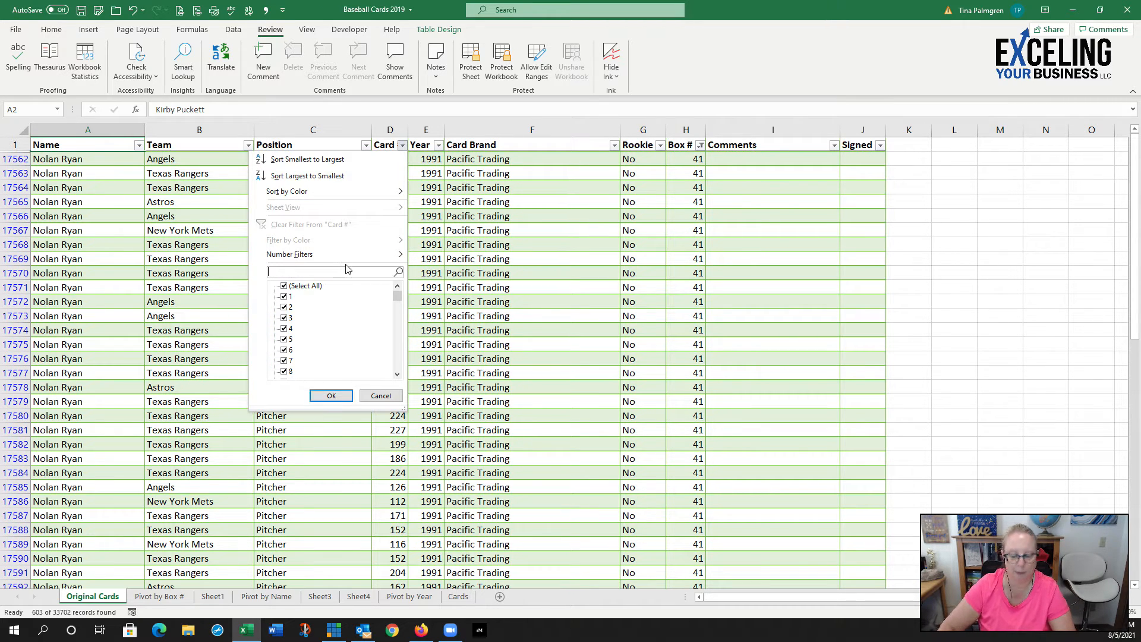
text(154)
key(Return)
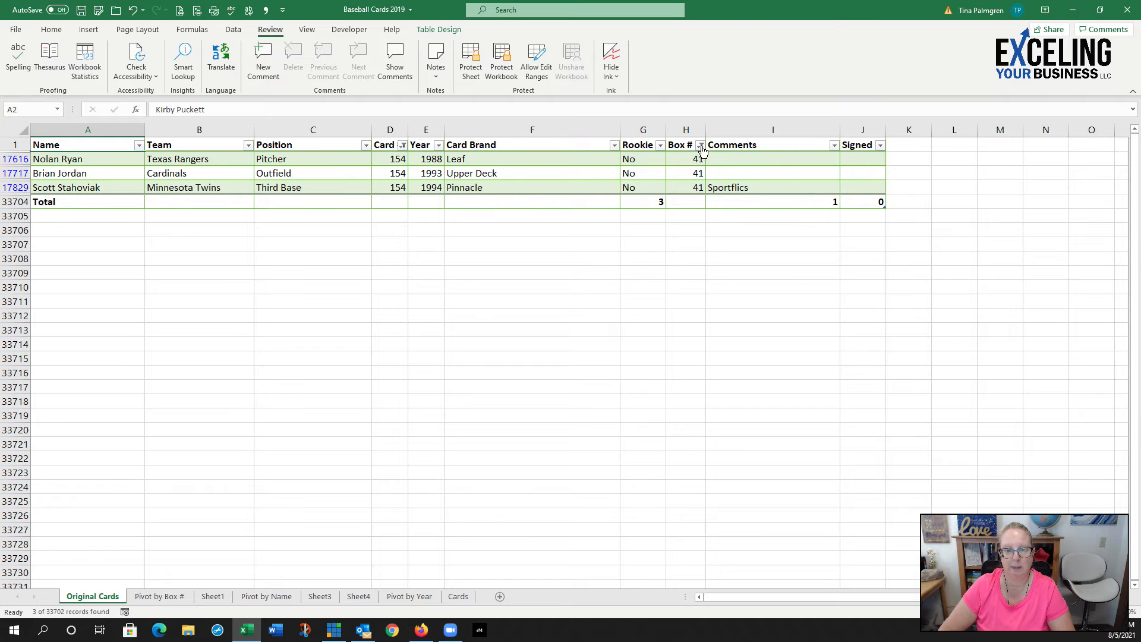
Step: Clear the Card # filter and select the row of Nolan Ryan's 1988 Leaf card 154 among the box 41 records
click(403, 146)
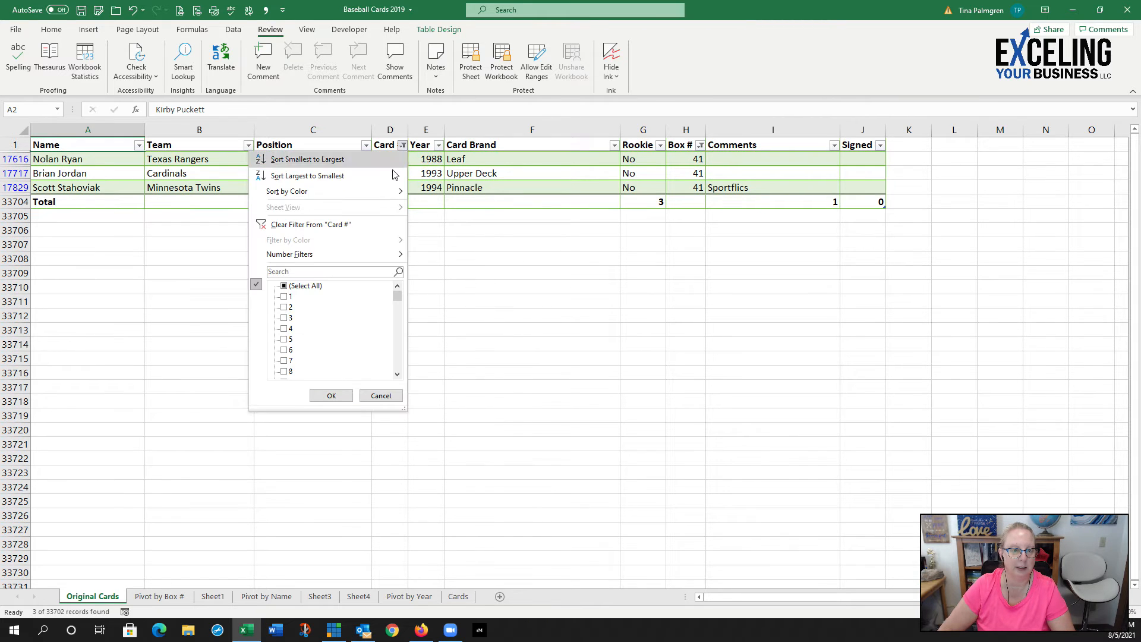
click(331, 395)
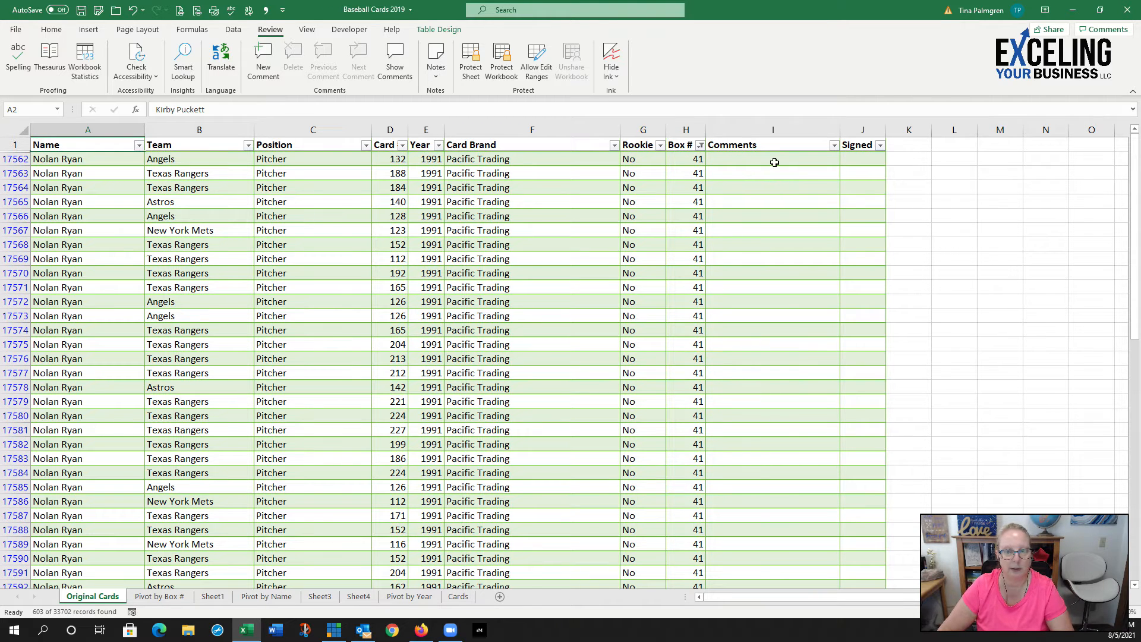
drag(1136, 205, 1136, 441)
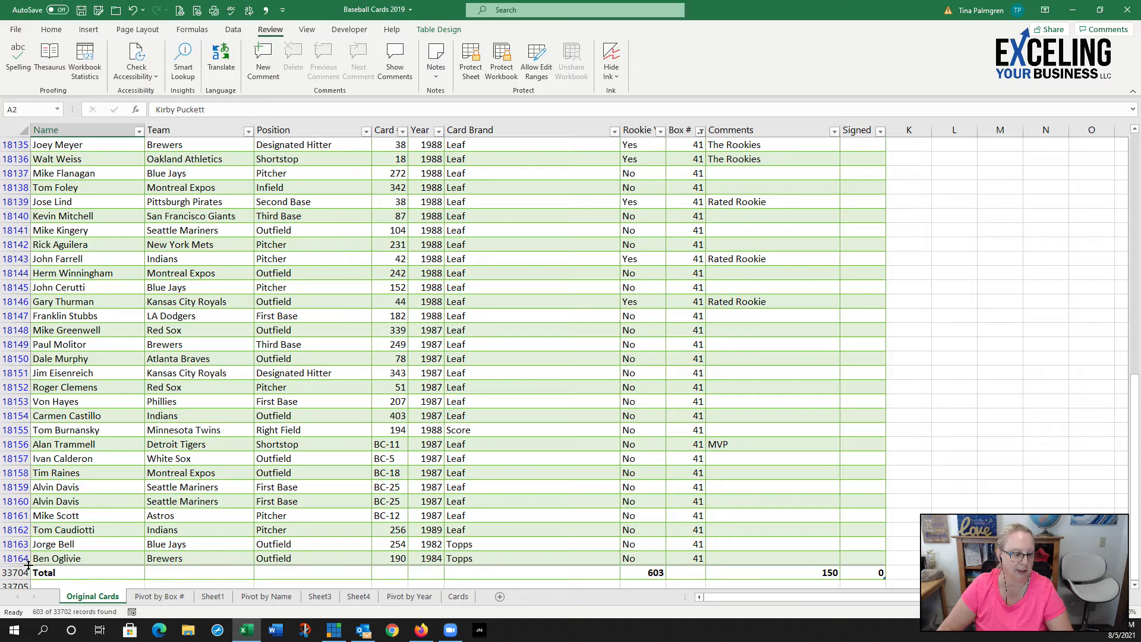
scroll(349, 340, up, 20)
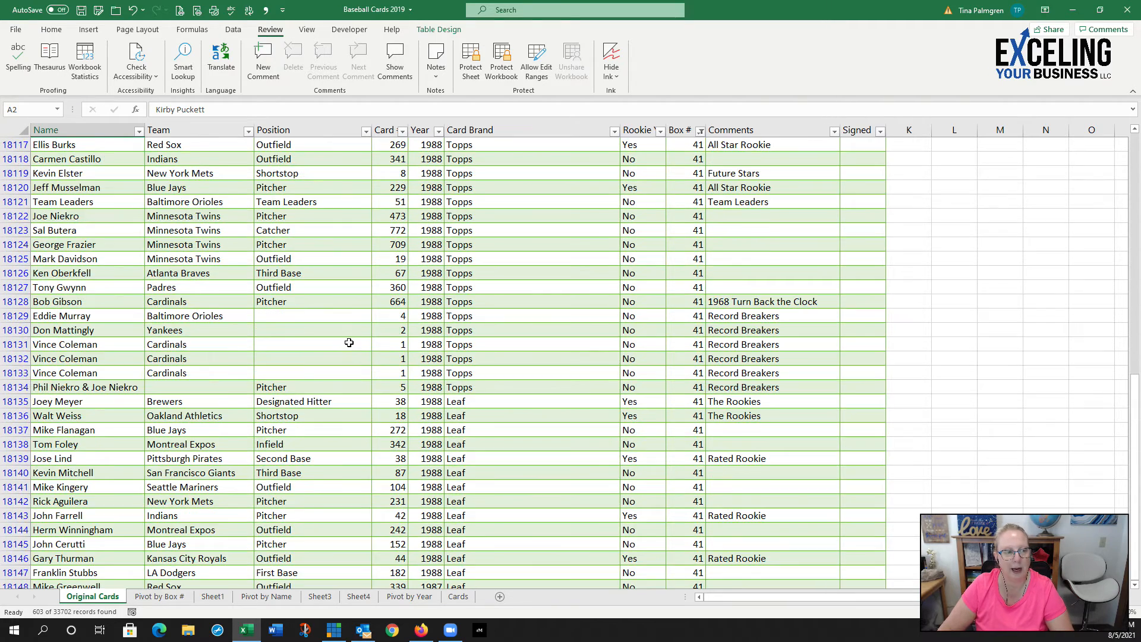
scroll(412, 345, up, 8)
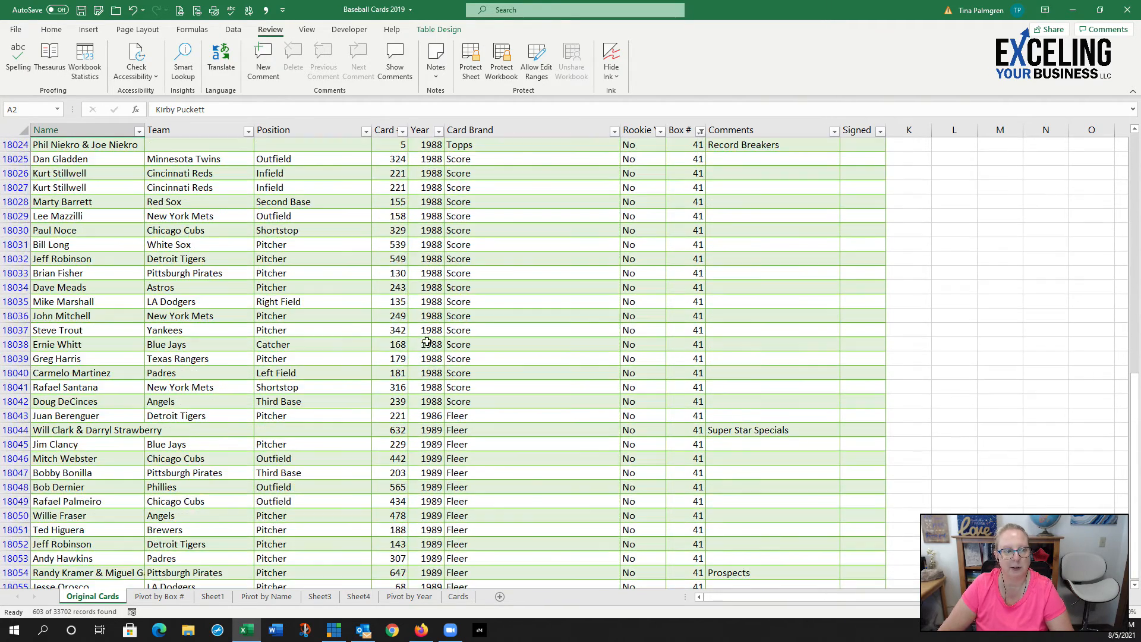
drag(1128, 451, 1127, 254)
scroll(325, 315, down, 4)
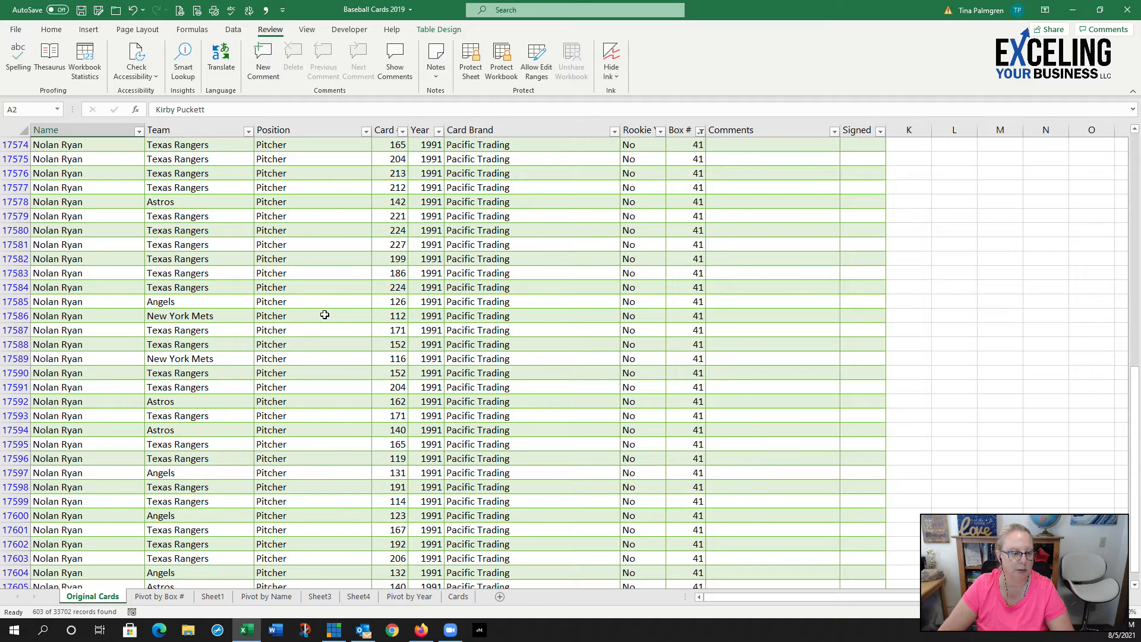
scroll(325, 315, down, 7)
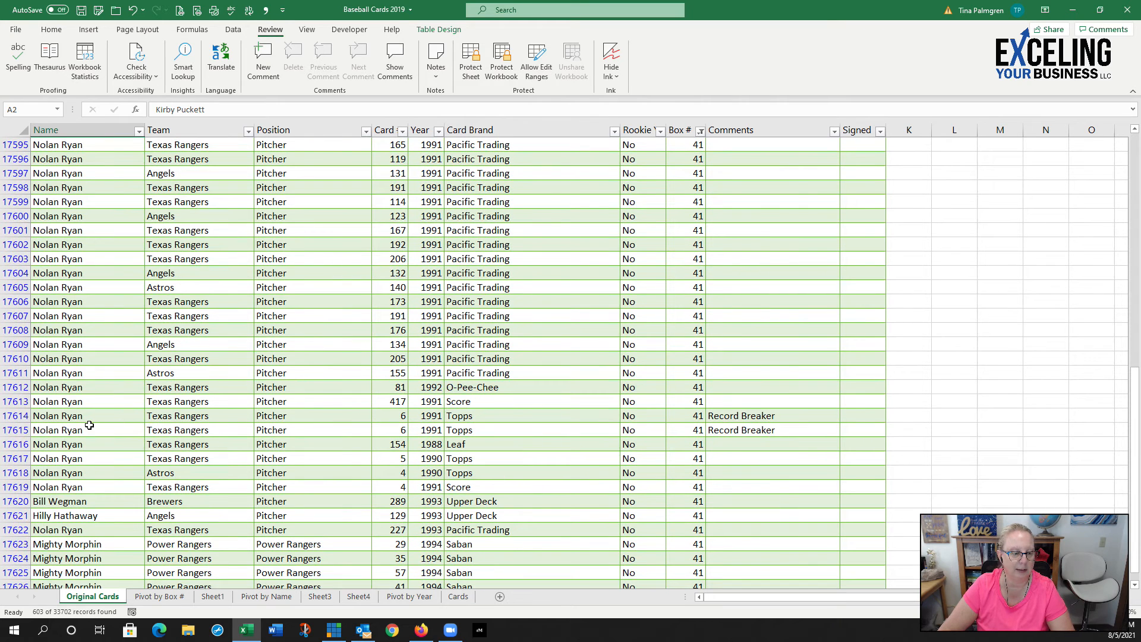
click(9, 444)
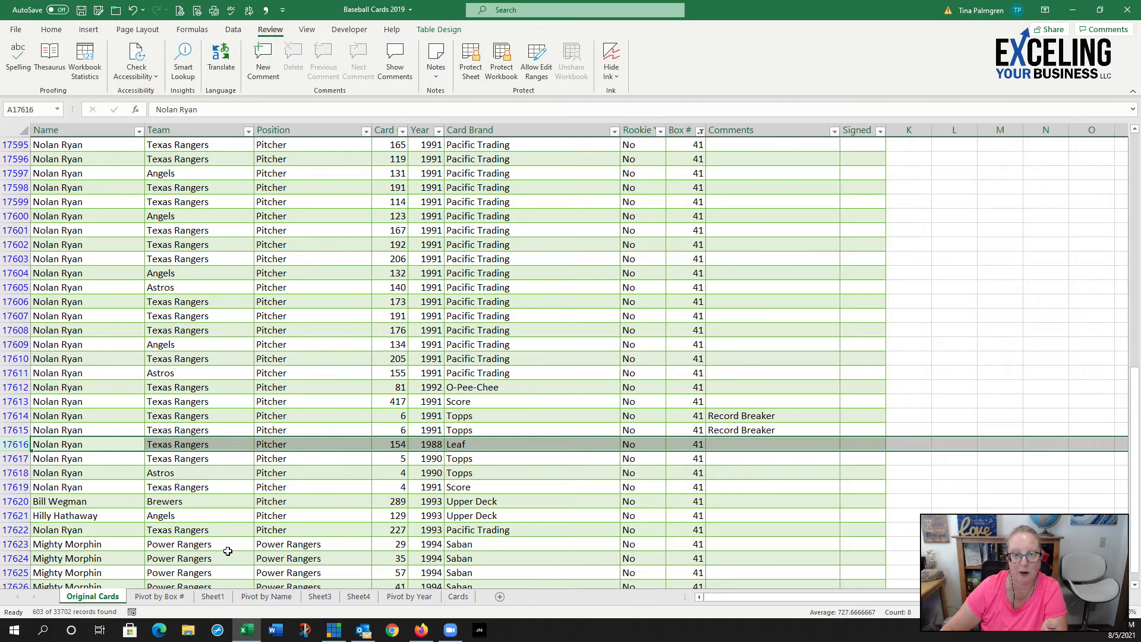
Step: Clear the Box # filter on the Original Cards sheet and return to the Cards sheet
click(701, 132)
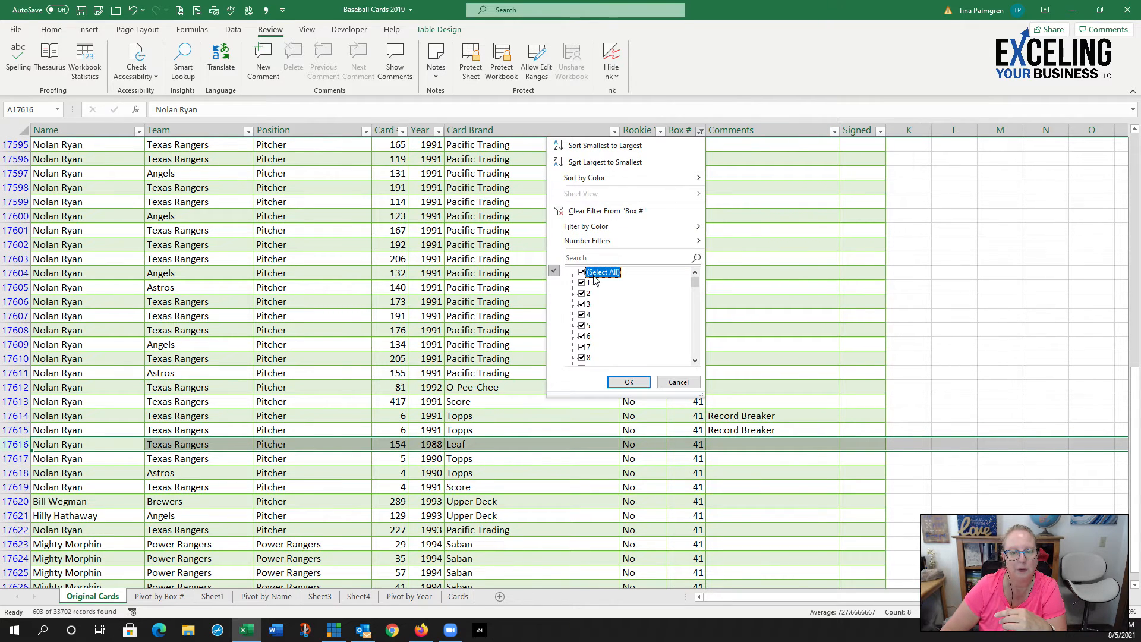
click(629, 382)
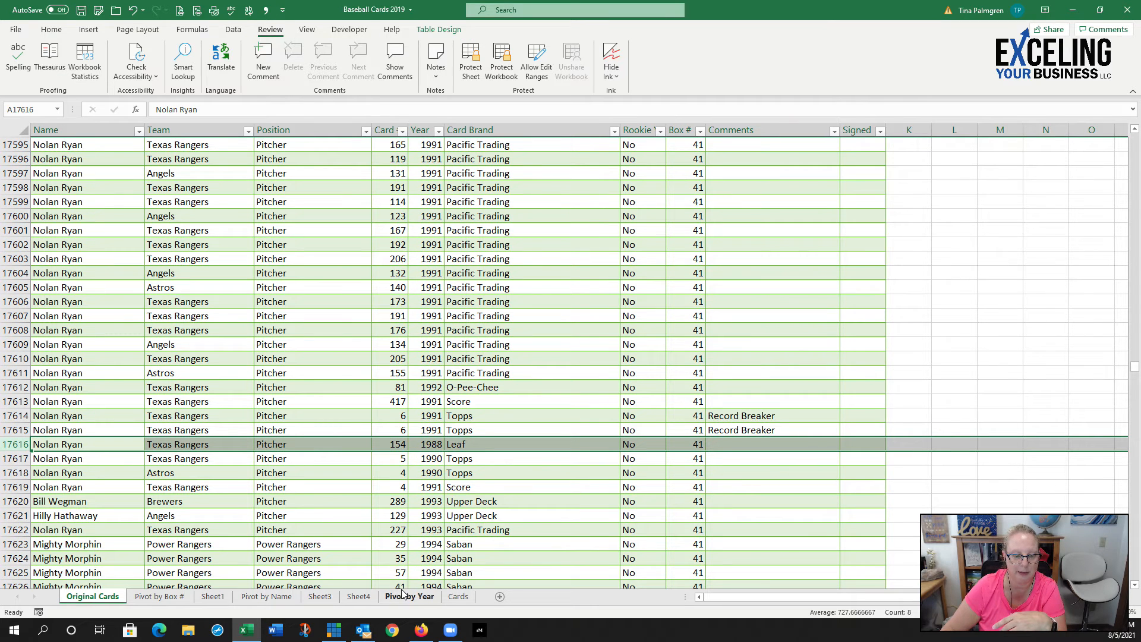
click(459, 596)
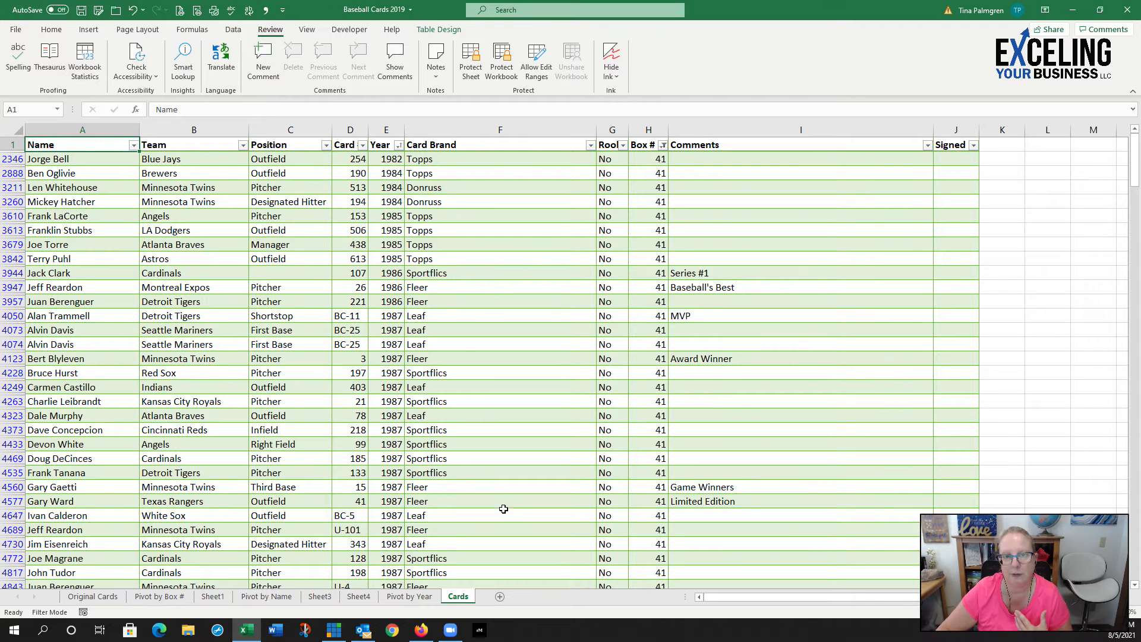
Step: Move the Card Brand field of the Pivot by Year table from the rows to the columns area
click(415, 600)
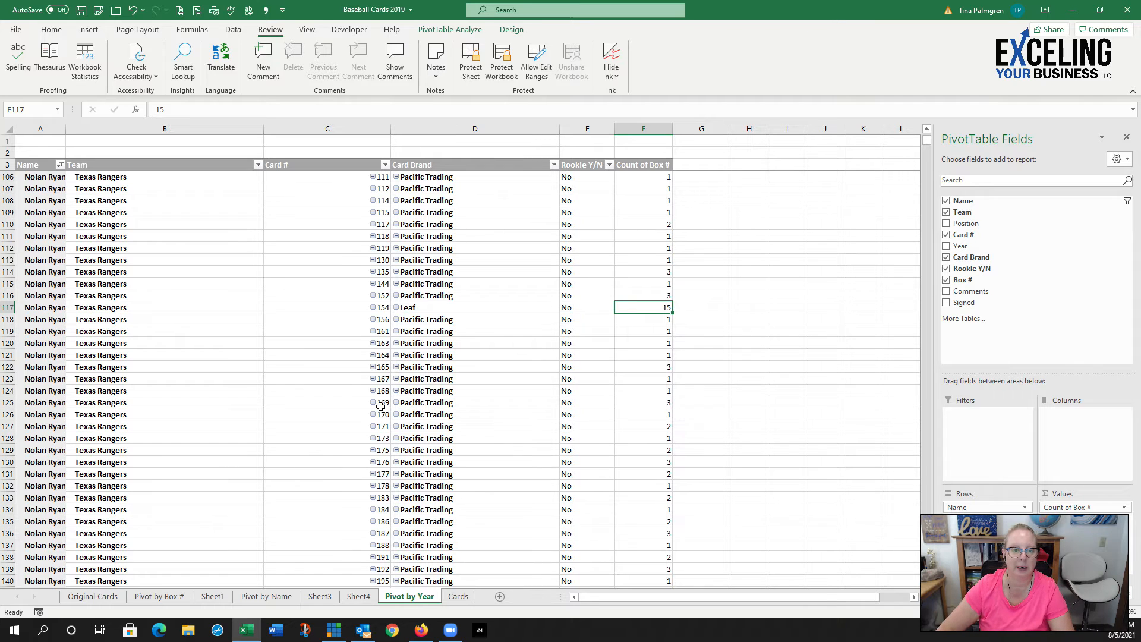
click(483, 348)
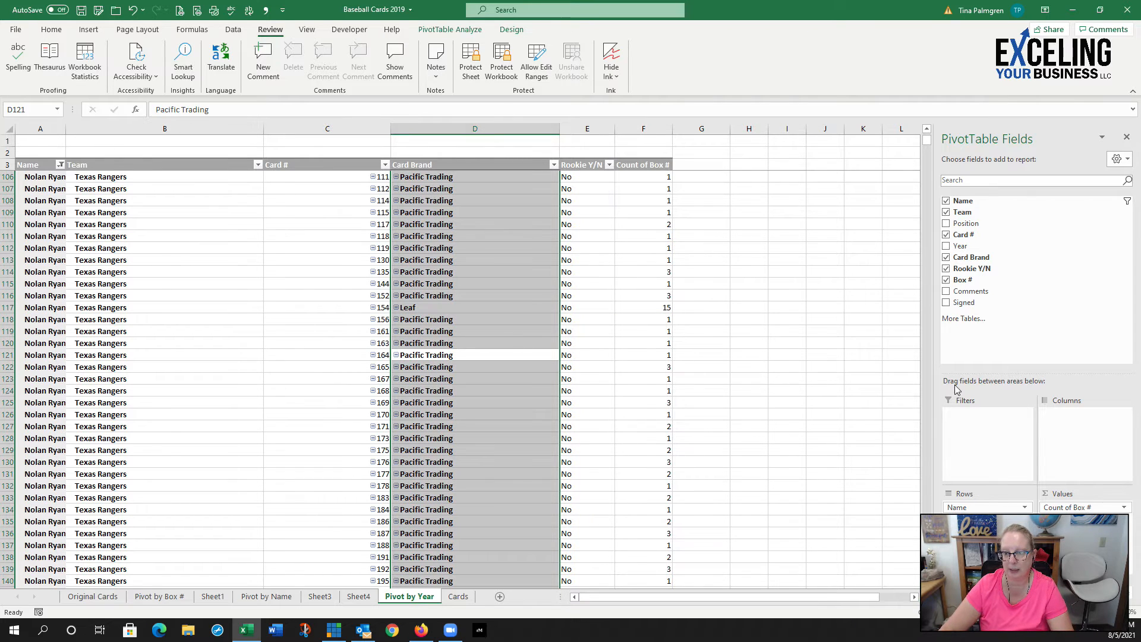
drag(971, 257, 1051, 428)
scroll(318, 323, up, 5)
key(ctrl+Home)
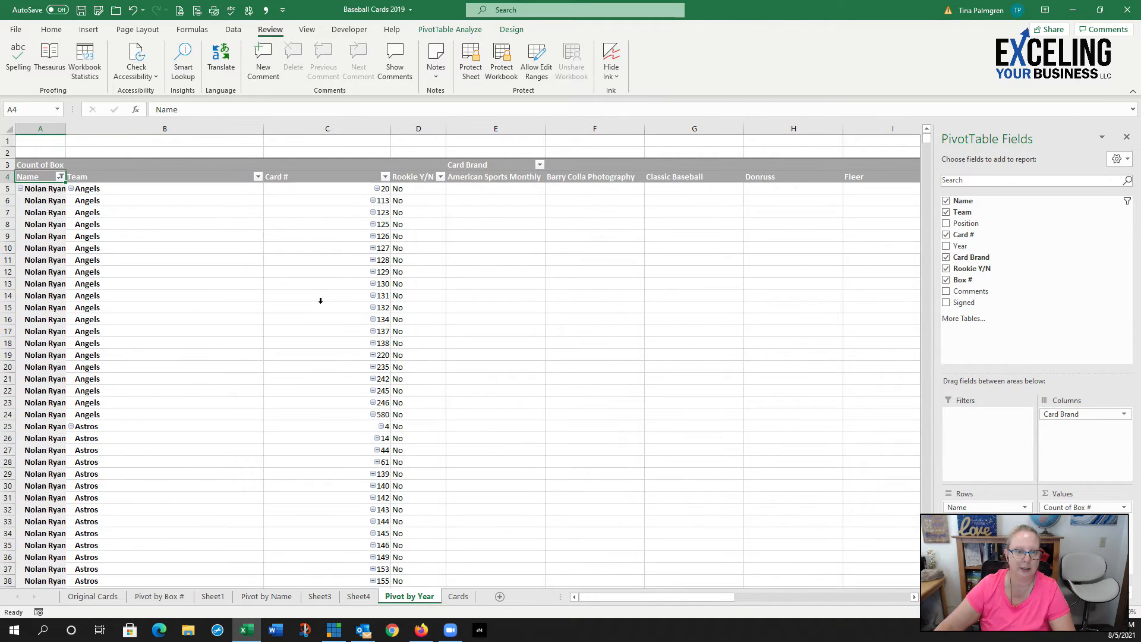
Step: AutoFit the widths of all columns on the Pivot by Year sheet
click(10, 128)
double_click(66, 128)
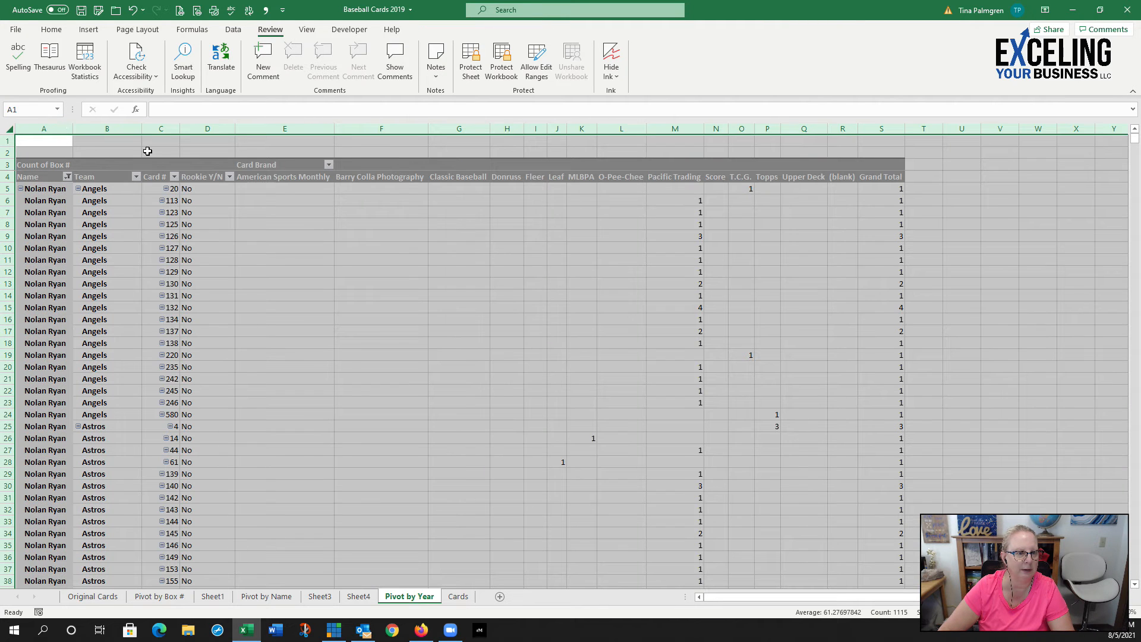
click(317, 197)
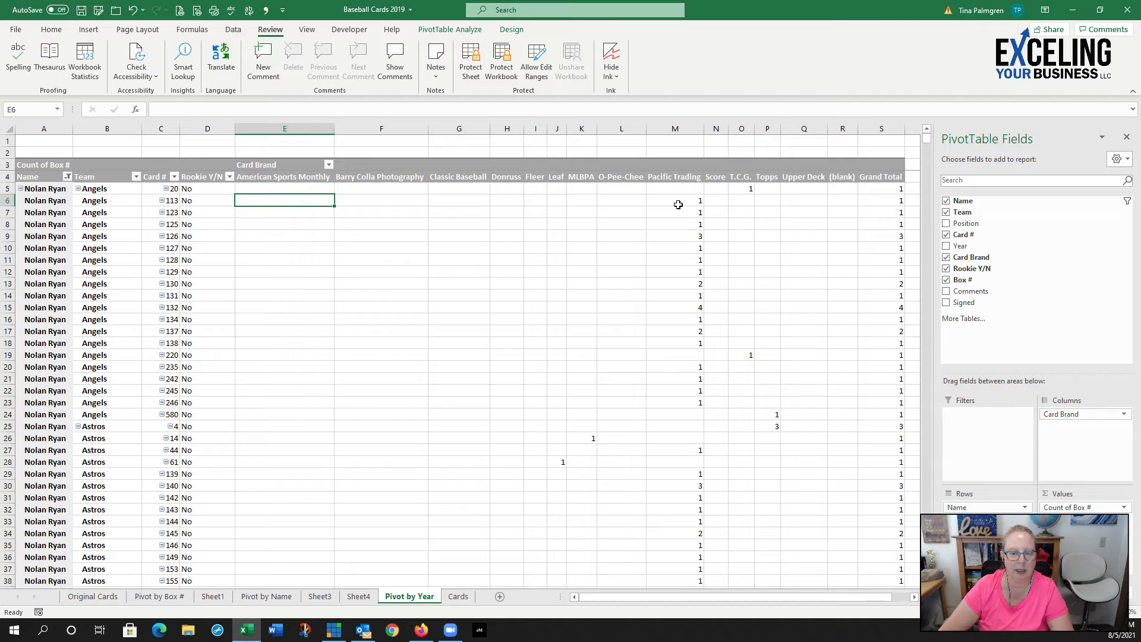
Step: Examine the Grand Total row of the Pivot by Year table for Nolan Ryan's card counts per brand and overall
scroll(678, 205, down, 17)
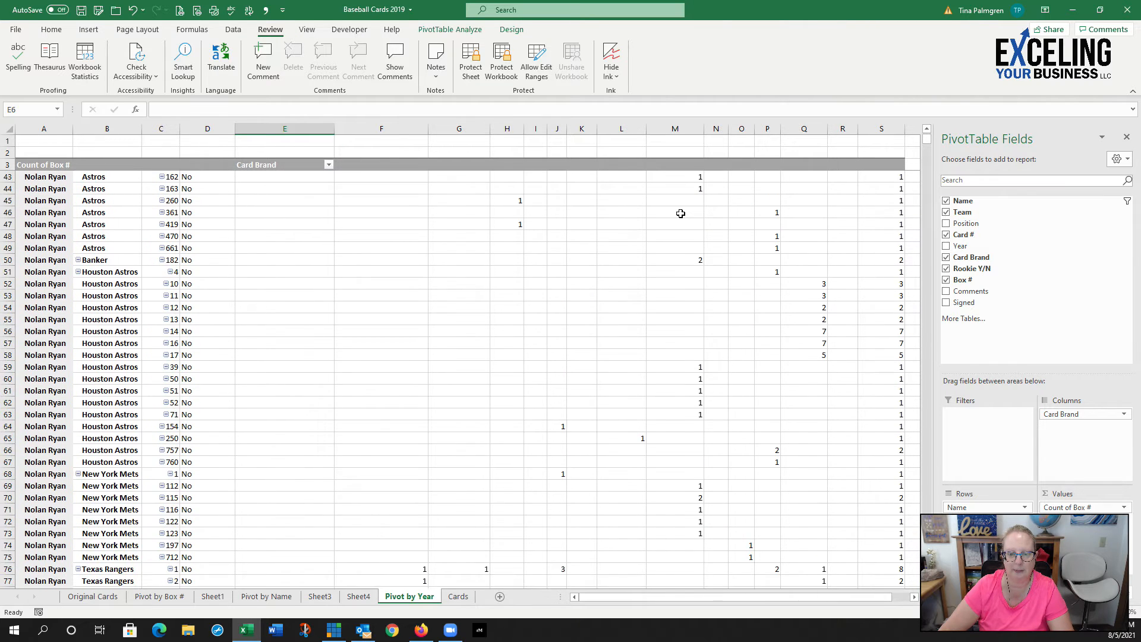
scroll(681, 214, down, 20)
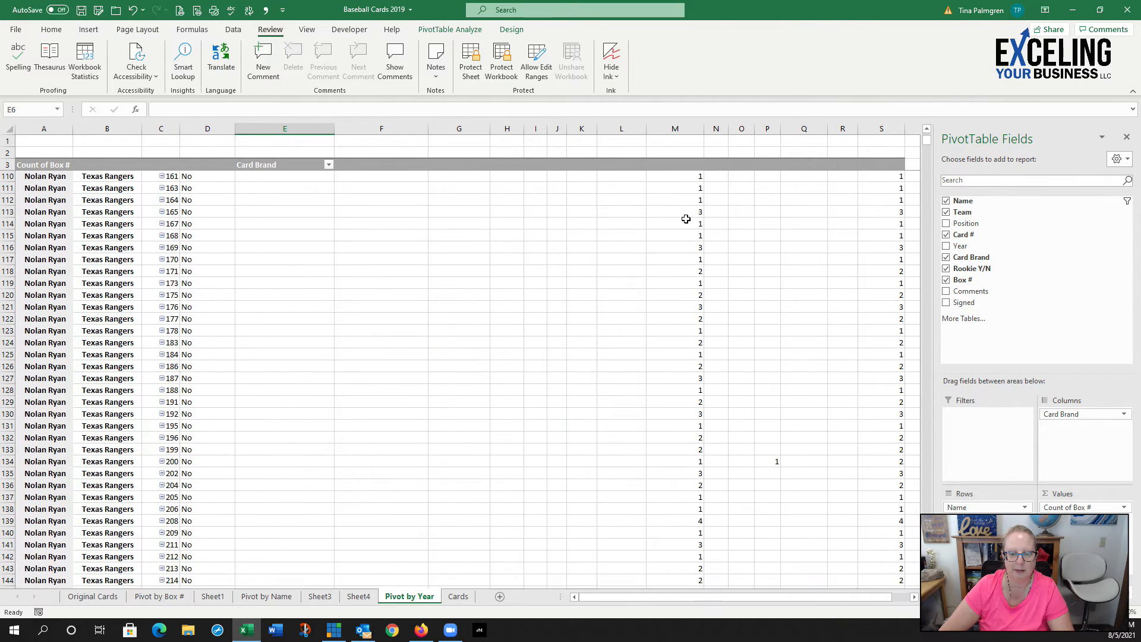
mouse_move(927, 141)
mouse_down()
mouse_move(910, 510)
mouse_move(914, 138)
mouse_move(916, 147)
mouse_up()
scroll(759, 265, up, 20)
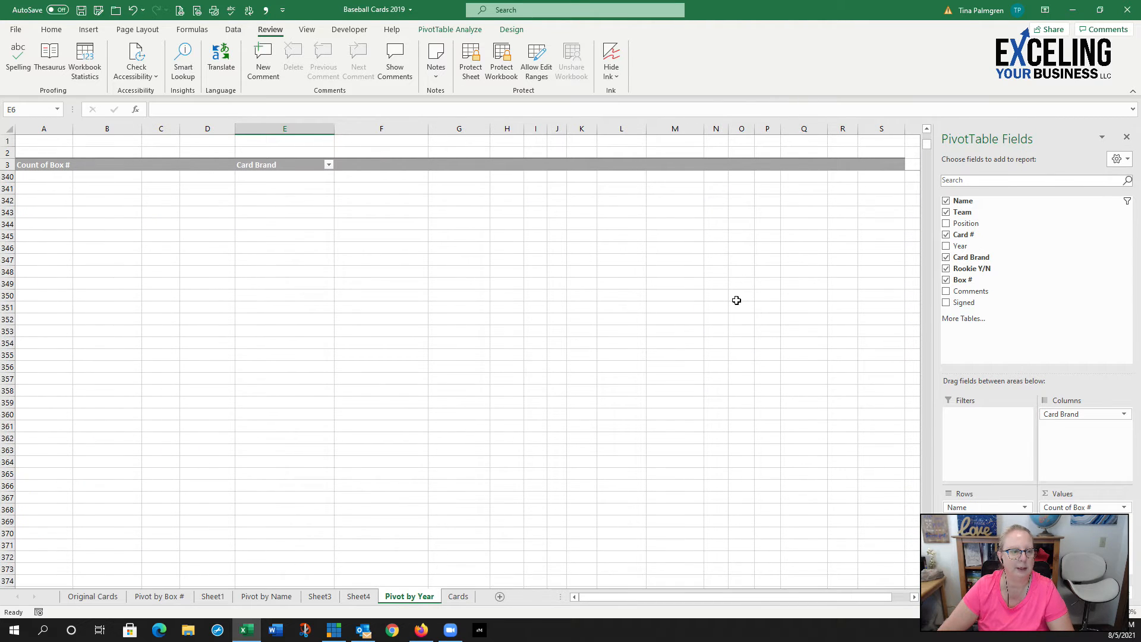
scroll(735, 299, up, 20)
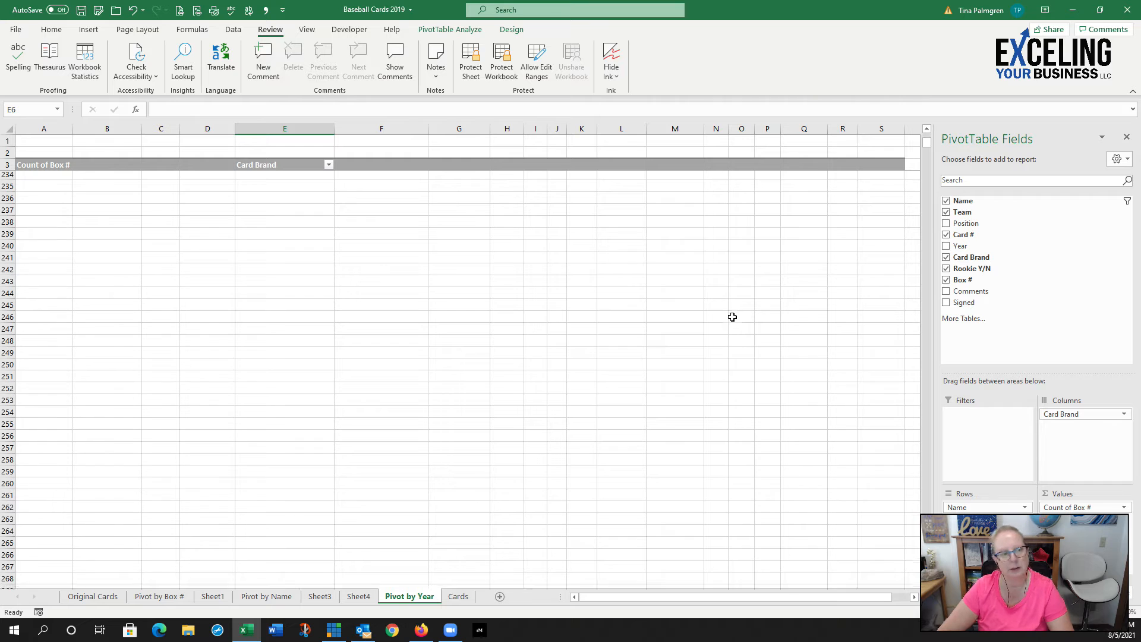
scroll(731, 313, up, 10)
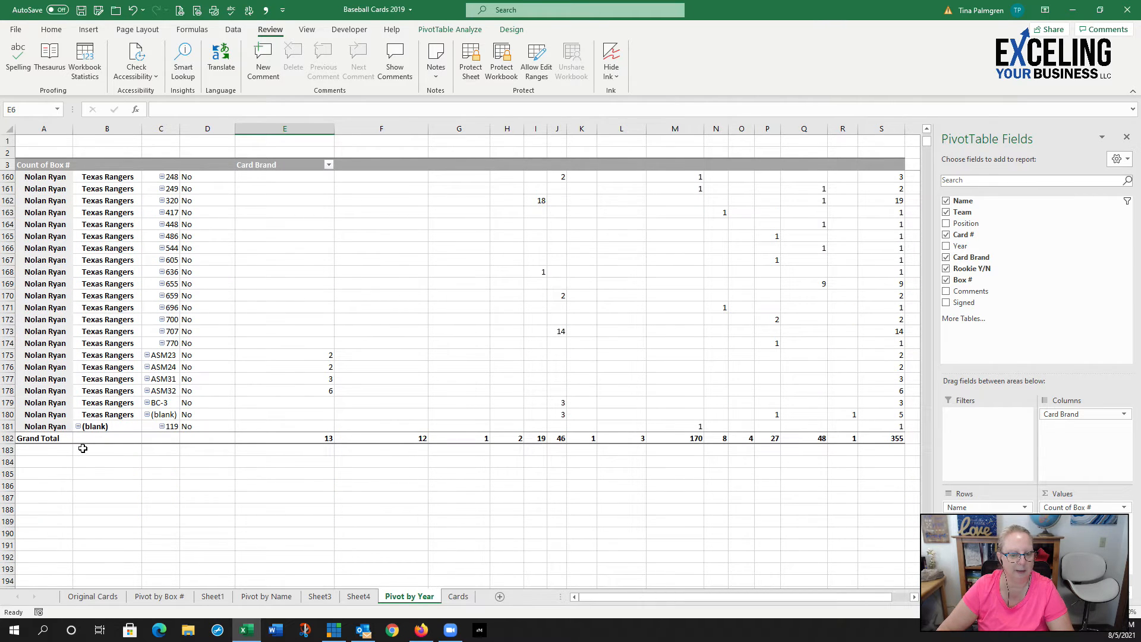
click(884, 440)
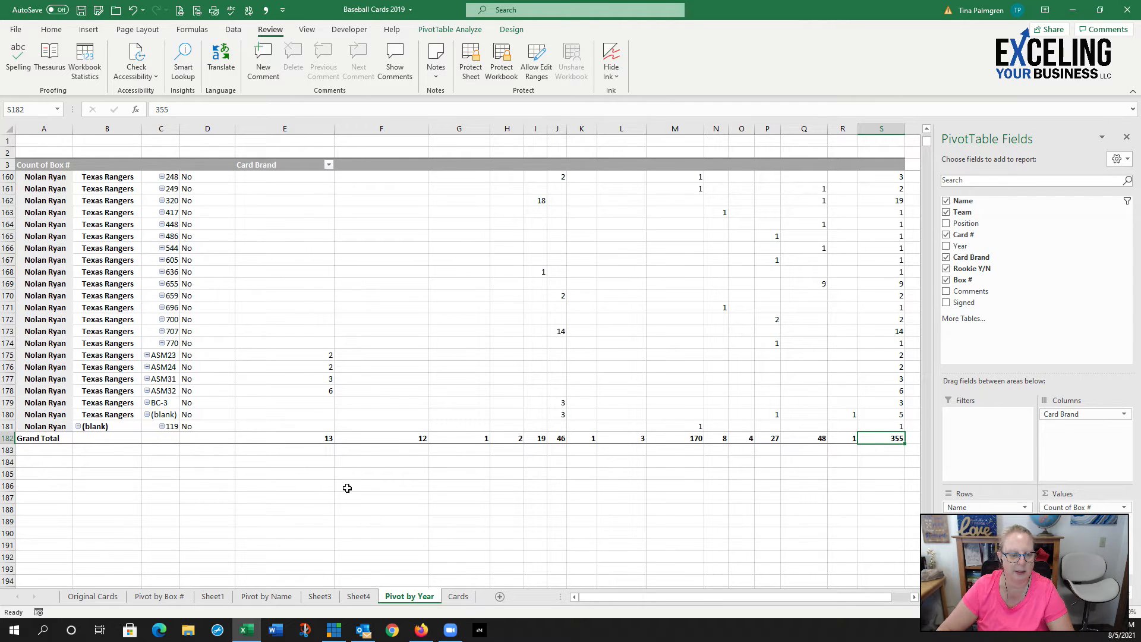
mouse_move(315, 438)
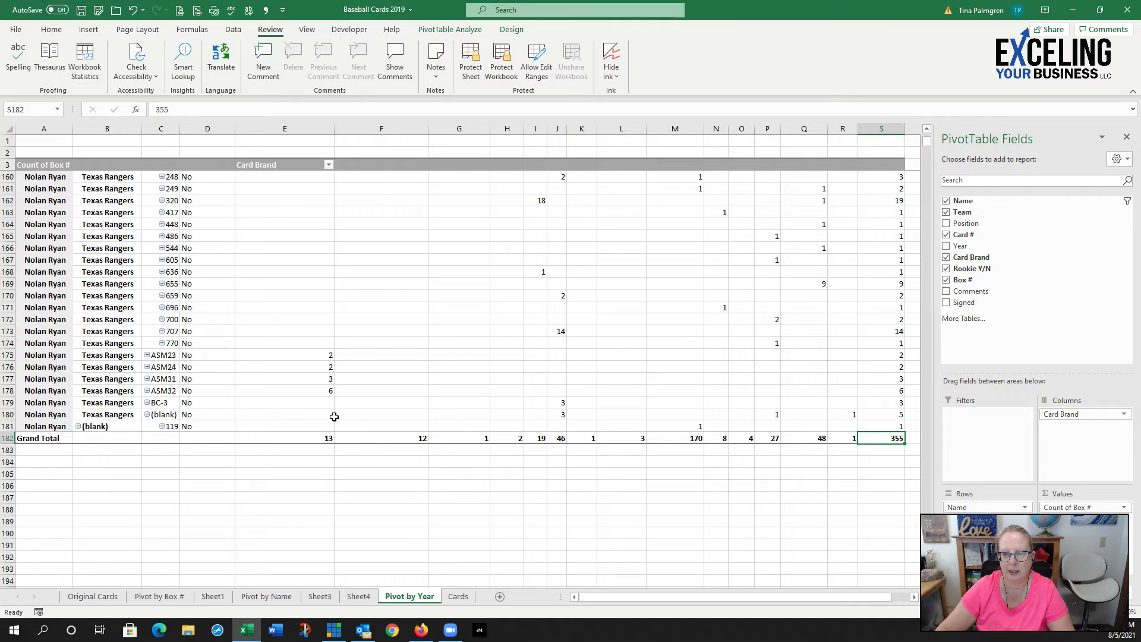
Step: Inspect Nolan Ryan's Grand Total for the Pacific Trading brand and return to the start of the pivot table
mouse_move(684, 300)
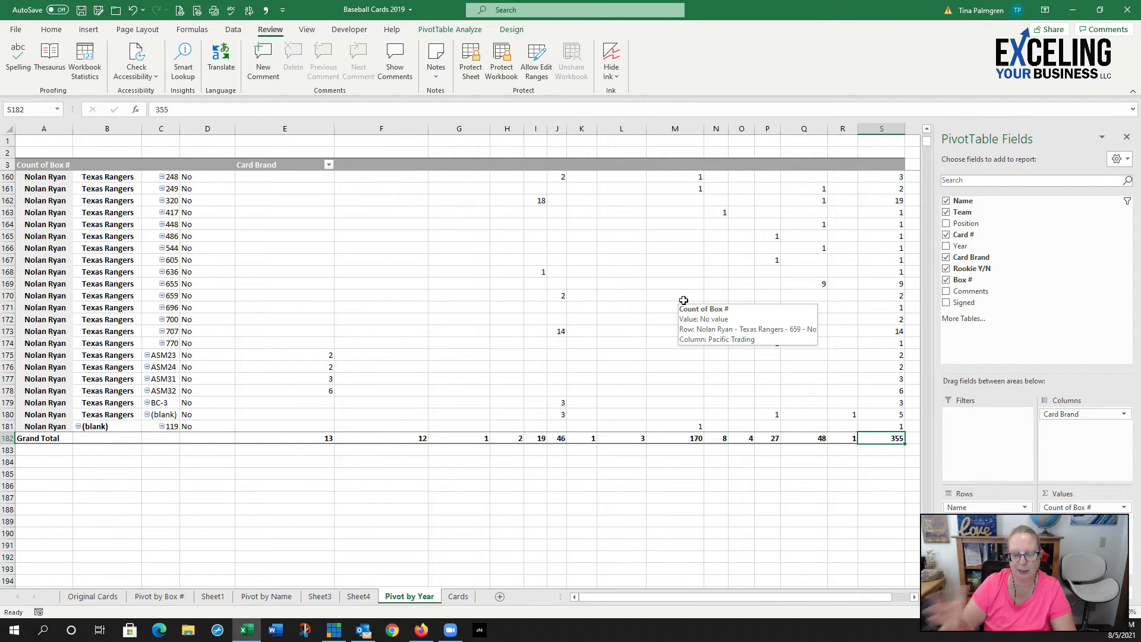
click(689, 439)
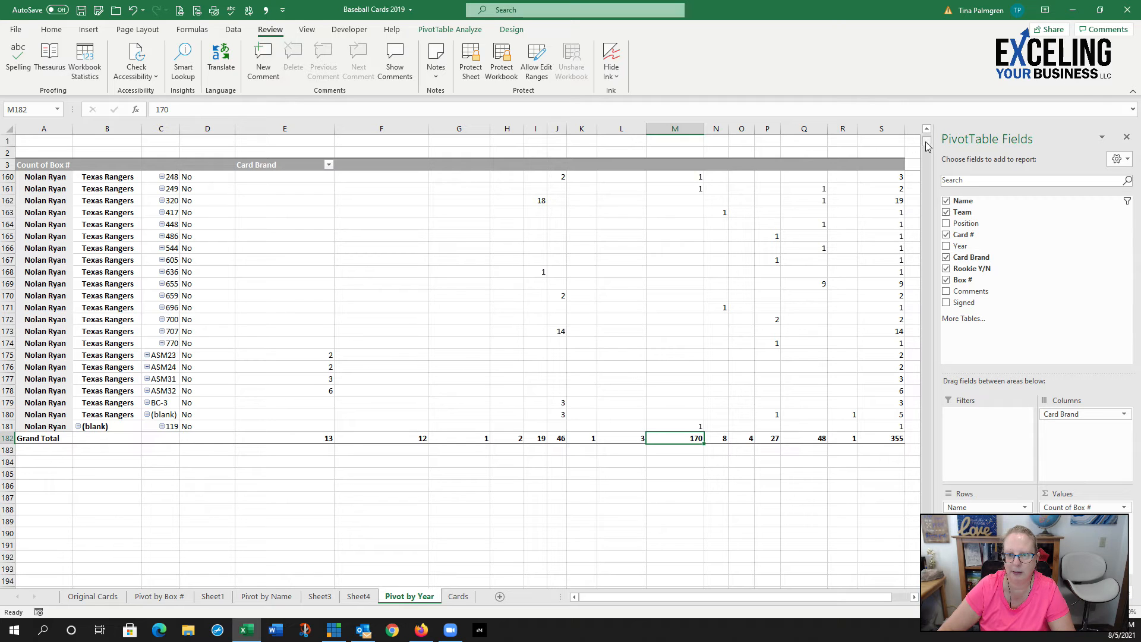
drag(928, 143, 928, 116)
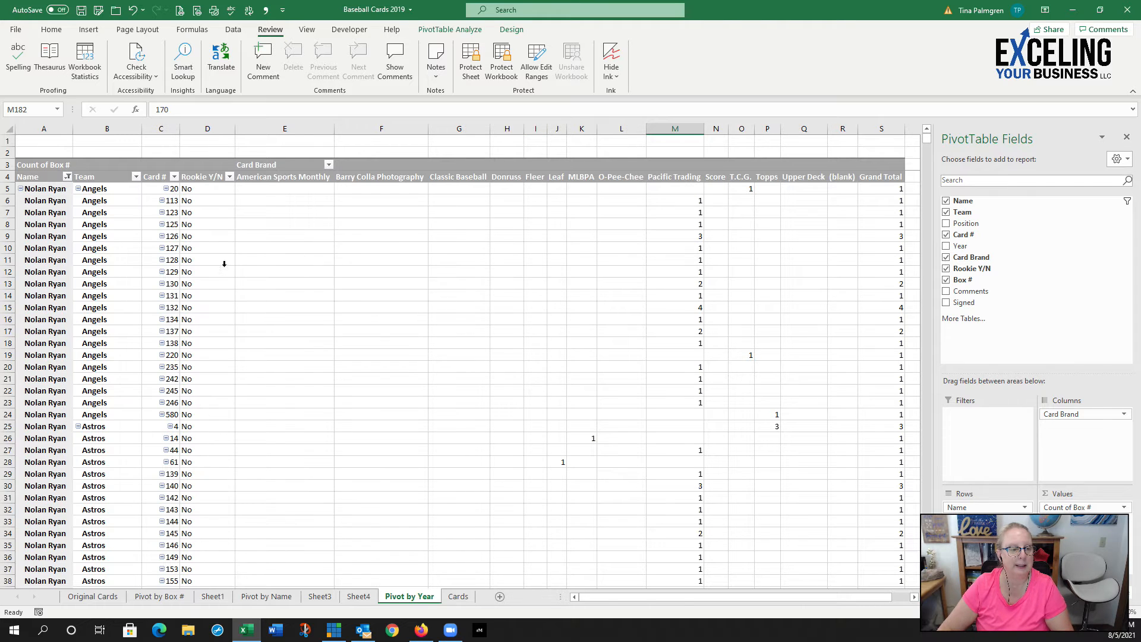
Step: Move the Card Brand field from columns to rows, directly after Name, and AutoFit the widths of all columns on the sheet
click(192, 314)
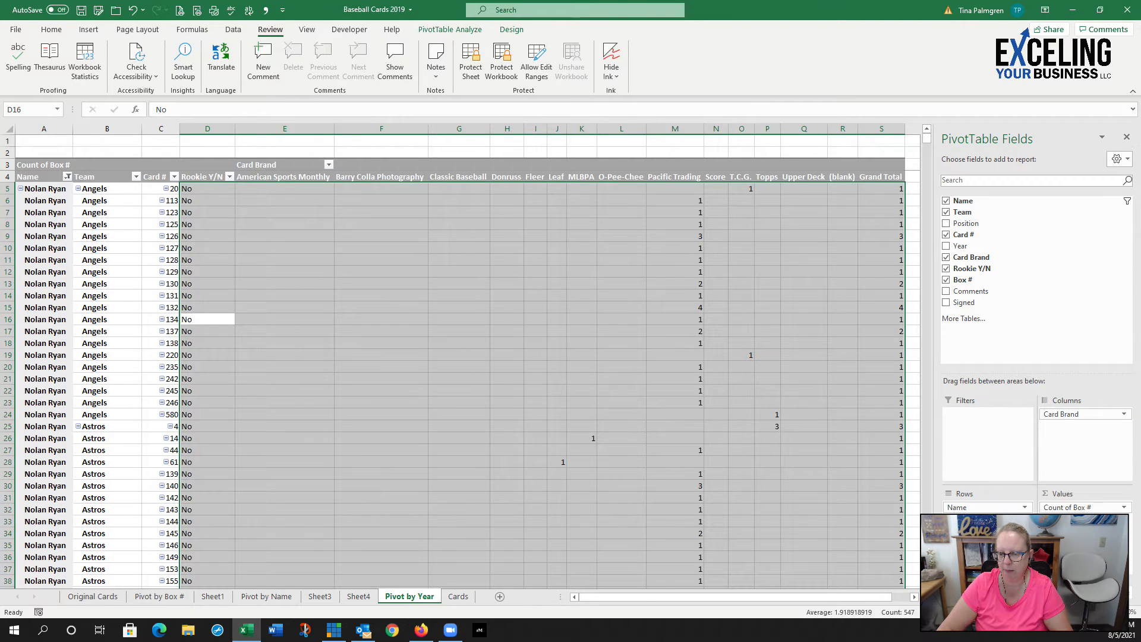
drag(1064, 415, 974, 513)
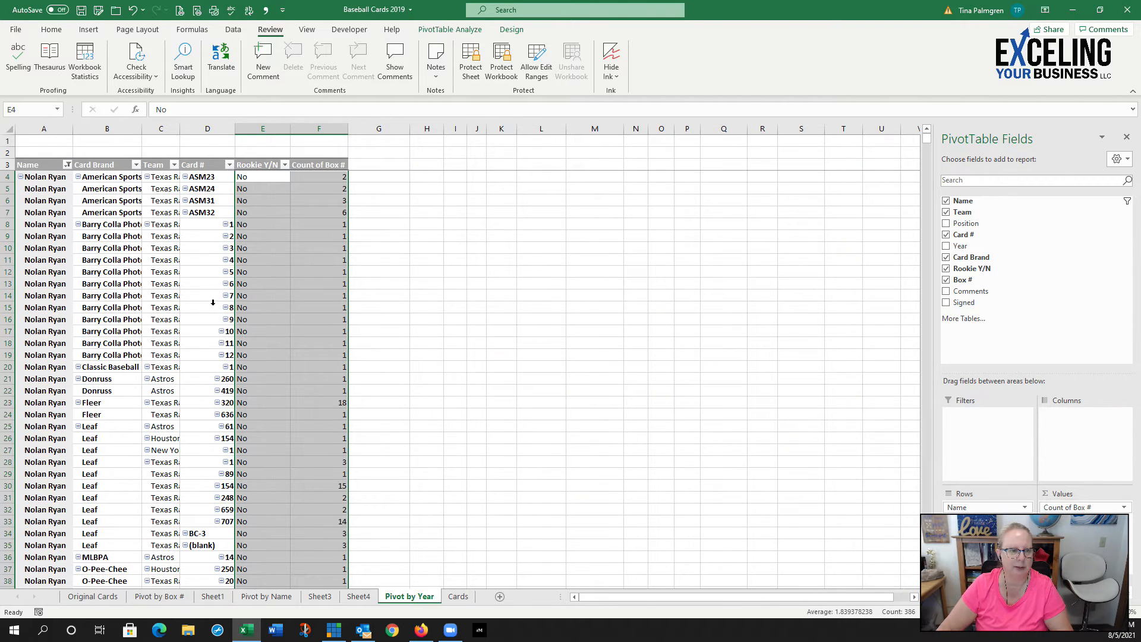
click(31, 141)
key(ctrl+a)
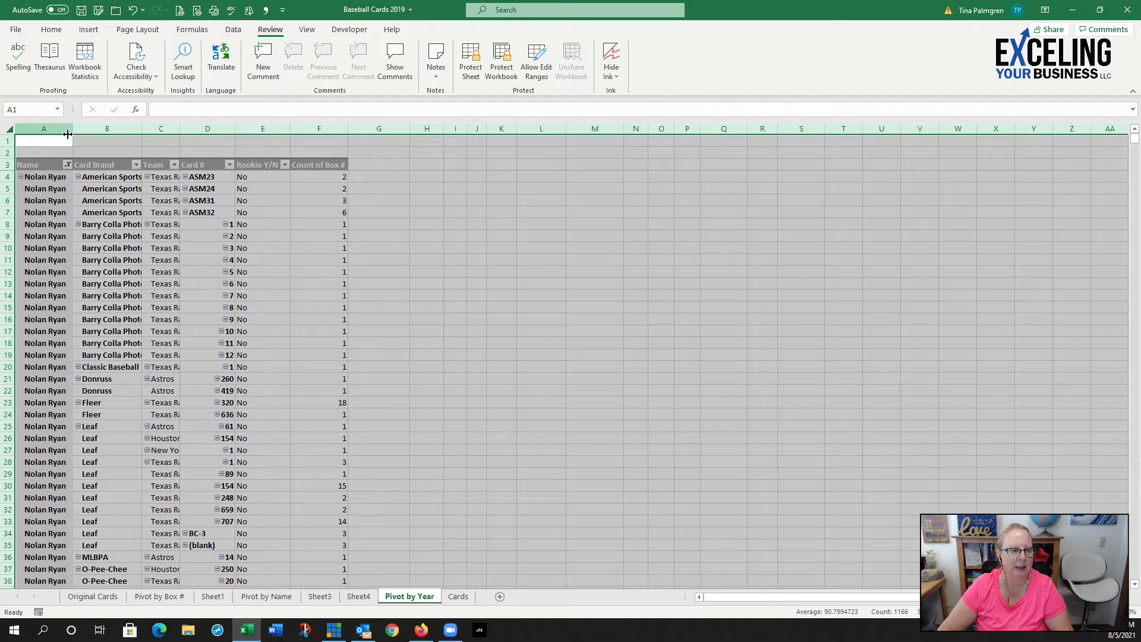
double_click(69, 134)
click(390, 201)
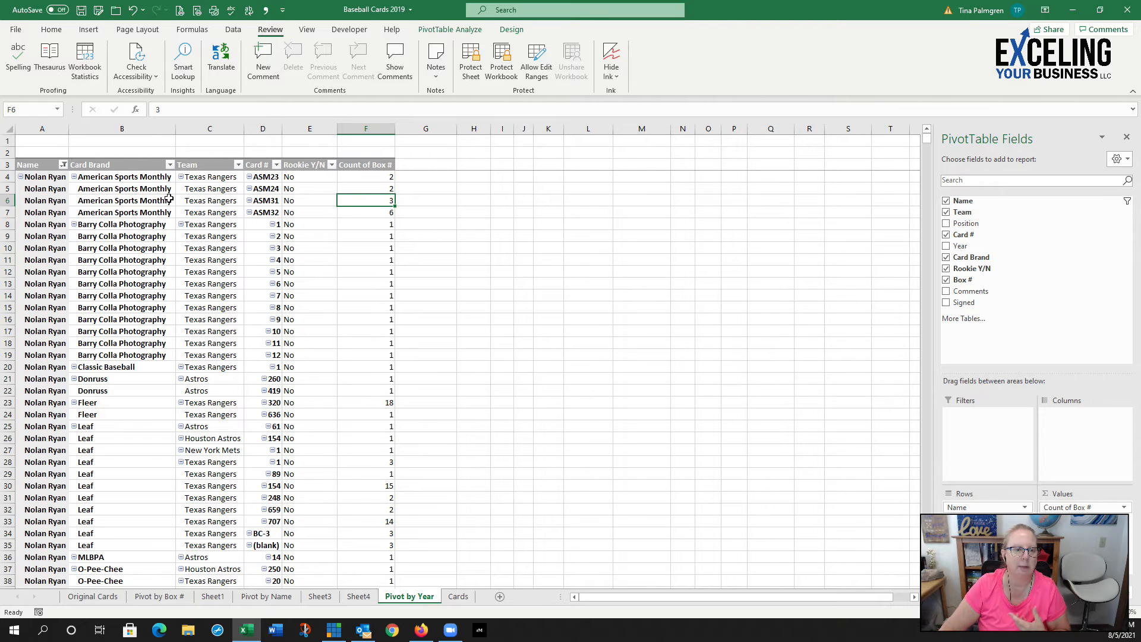
Step: Remove the Nolan Ryan filter from the Name field by selecting all names
click(64, 166)
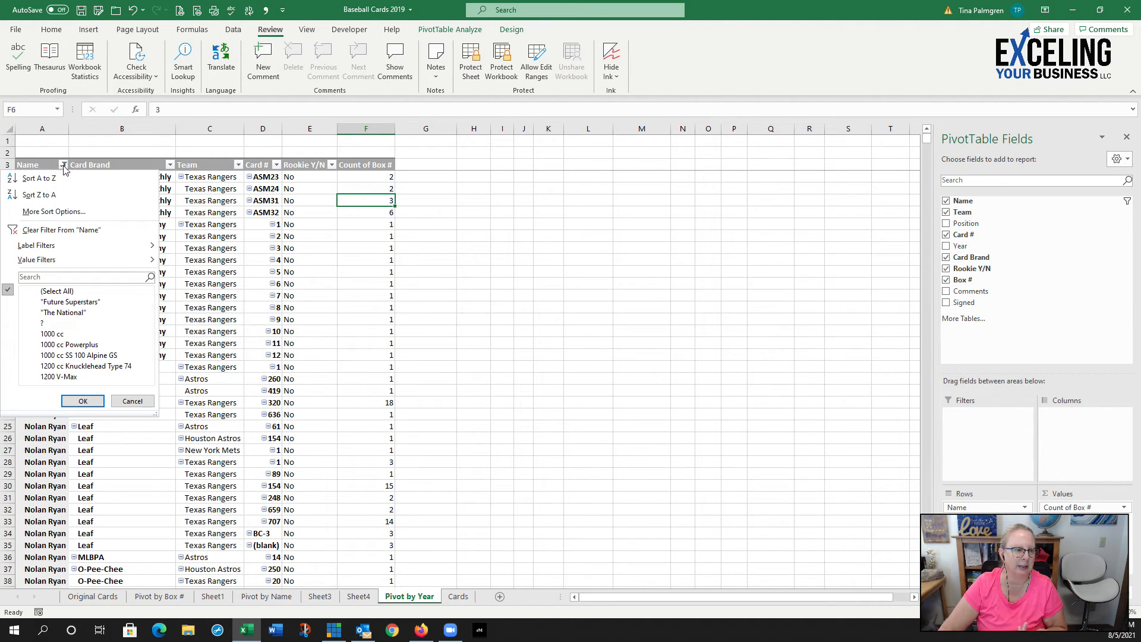
click(35, 291)
click(75, 398)
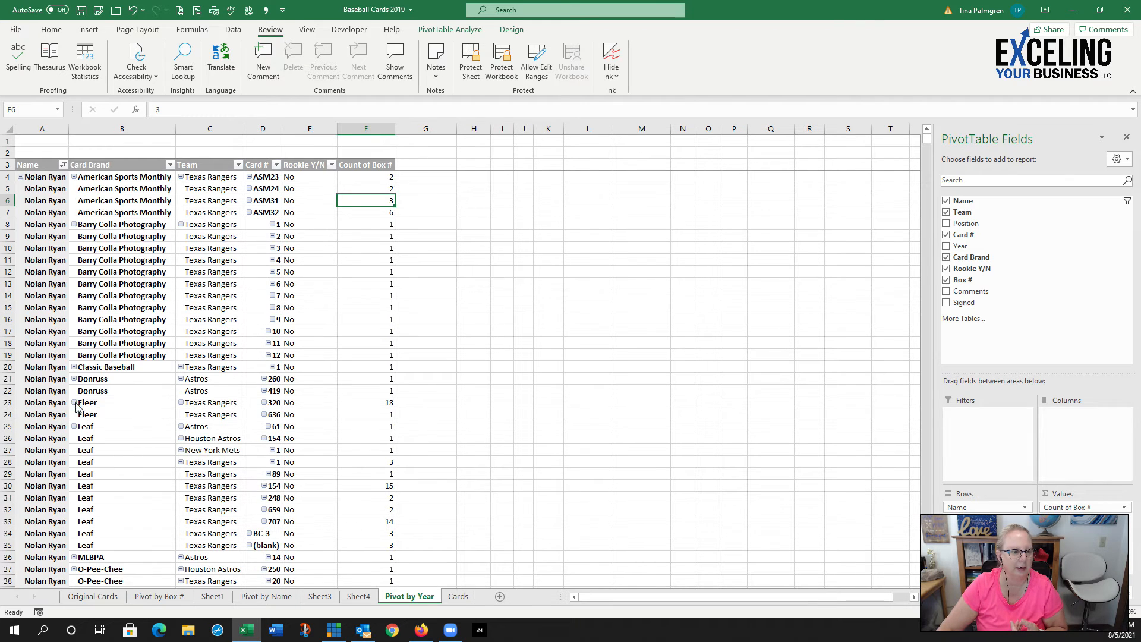
key(ctrl+Home)
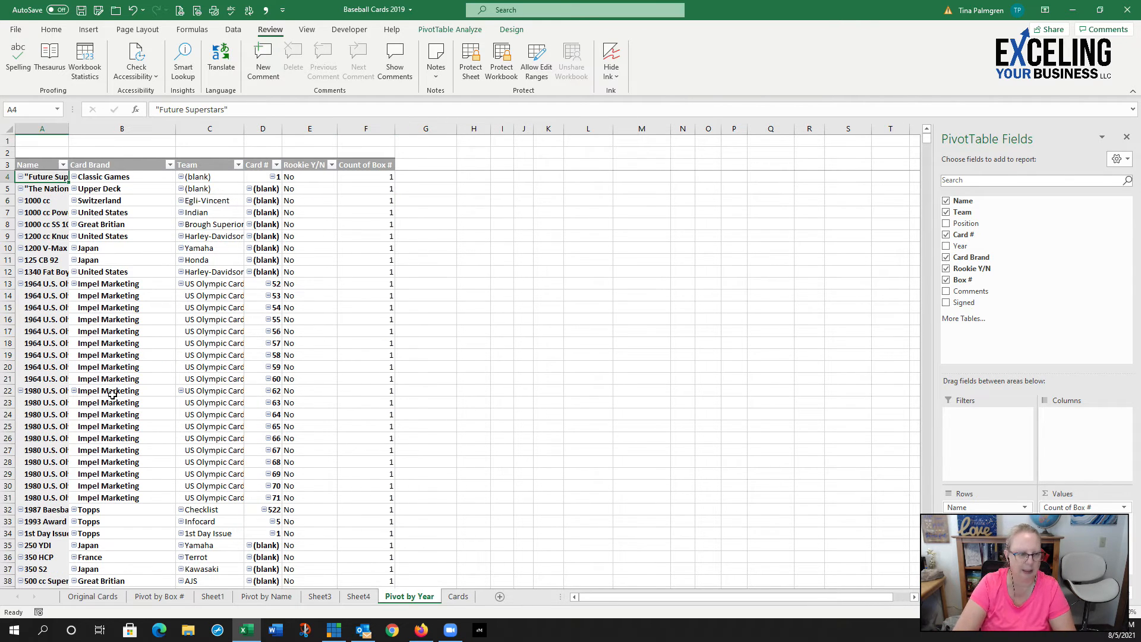
Step: AutoFit the Name column and add the Year field to the rows area directly after Name
double_click(68, 129)
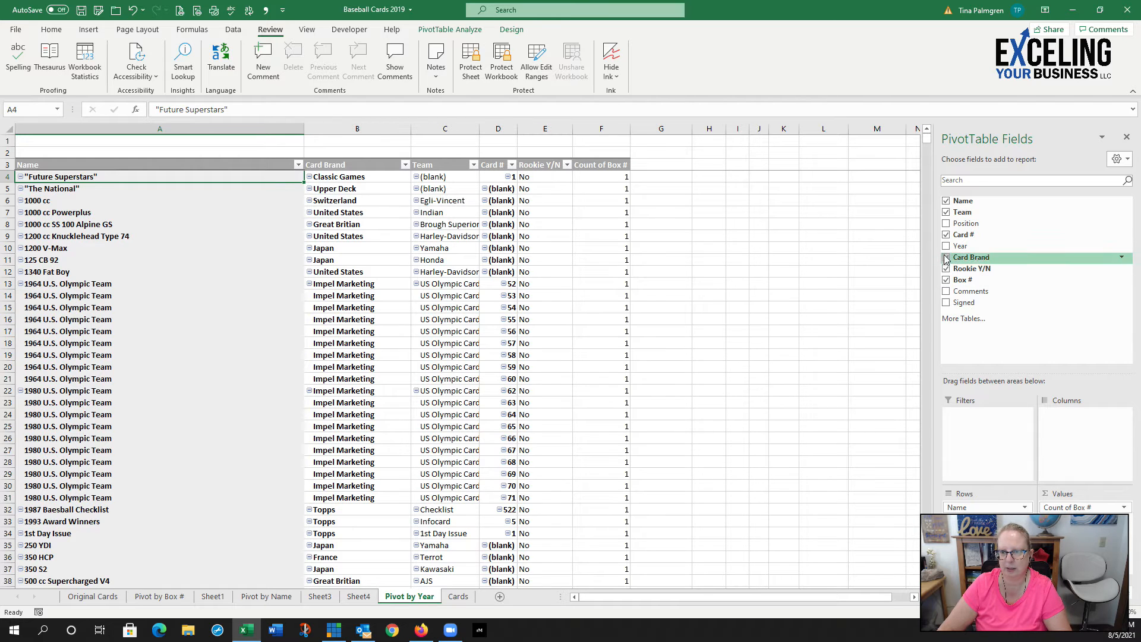
drag(960, 245, 981, 515)
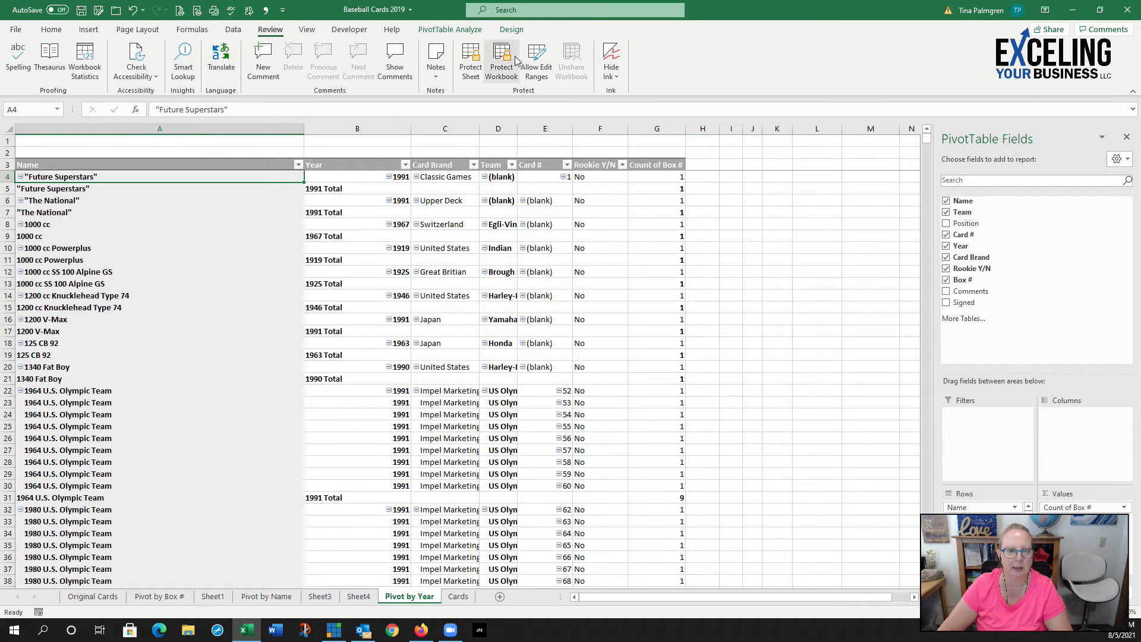
Step: Apply the blue PivotTable style from the first row of the Medium group and AutoFit the Team column
click(176, 307)
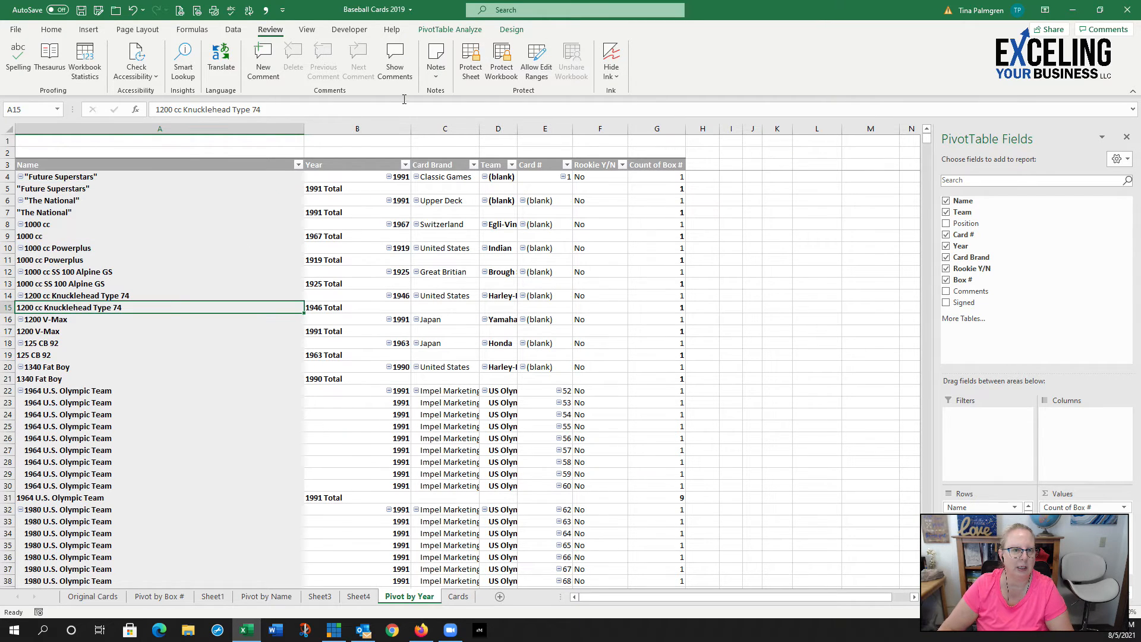
click(511, 29)
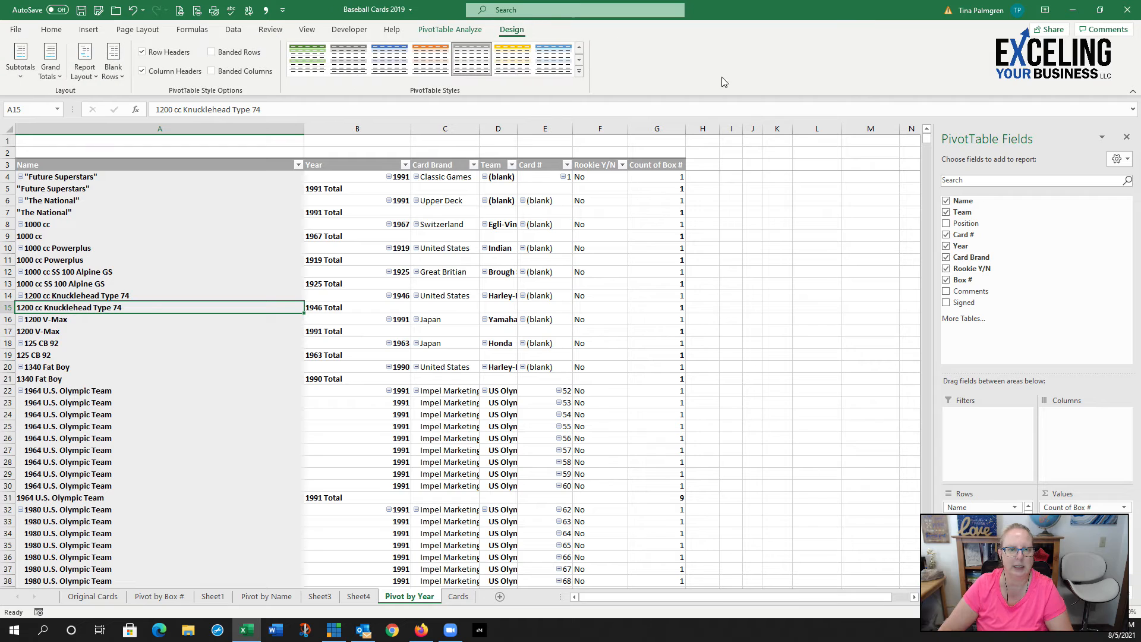
click(580, 72)
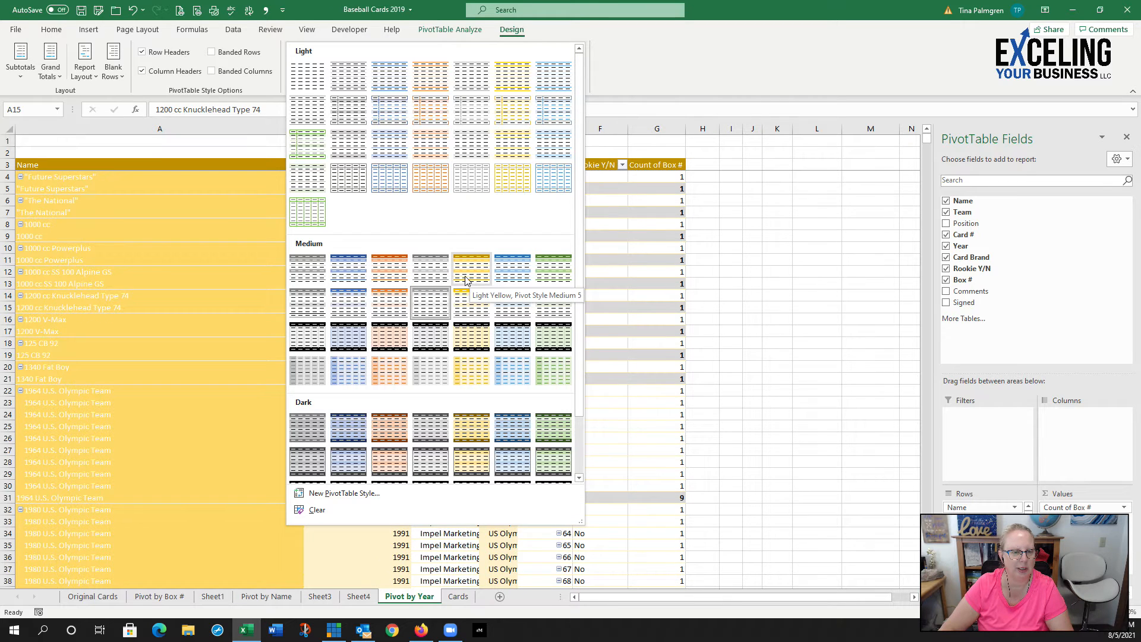
click(351, 272)
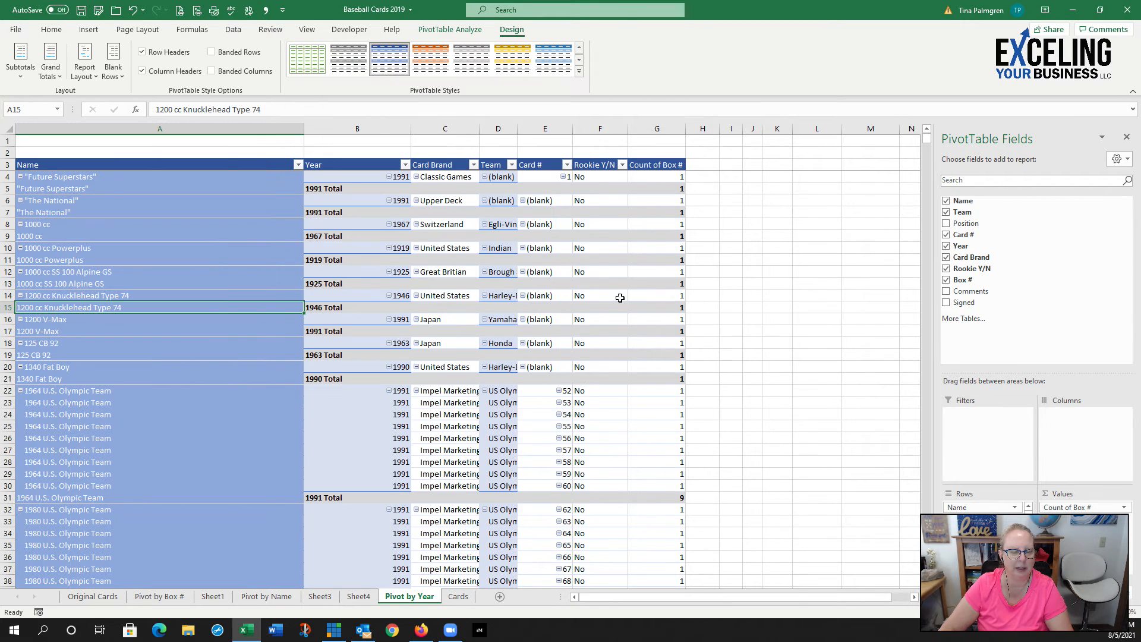
click(812, 247)
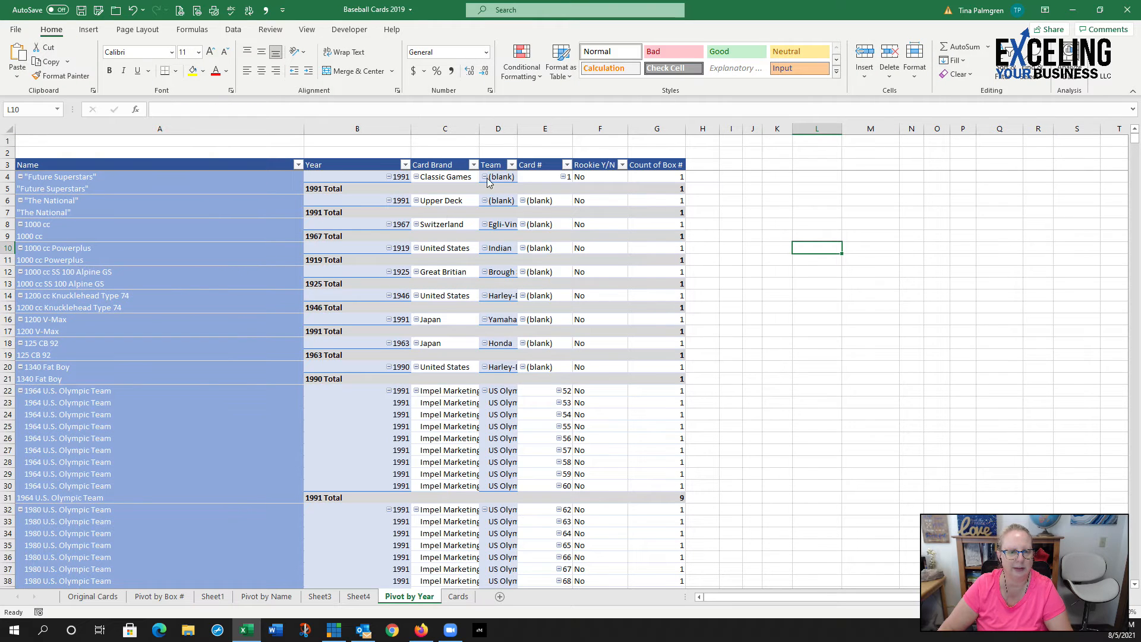
double_click(517, 129)
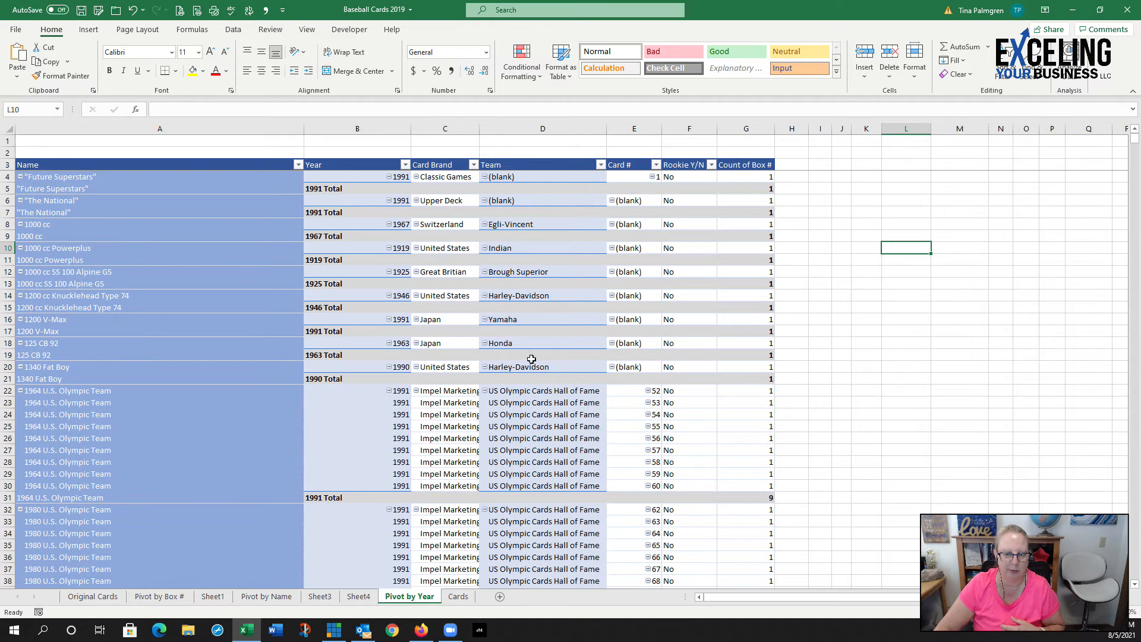
Step: Examine the yearly subtotals per name, starting with the 1964 and 1980 U.S. Olympic Team cards
click(746, 499)
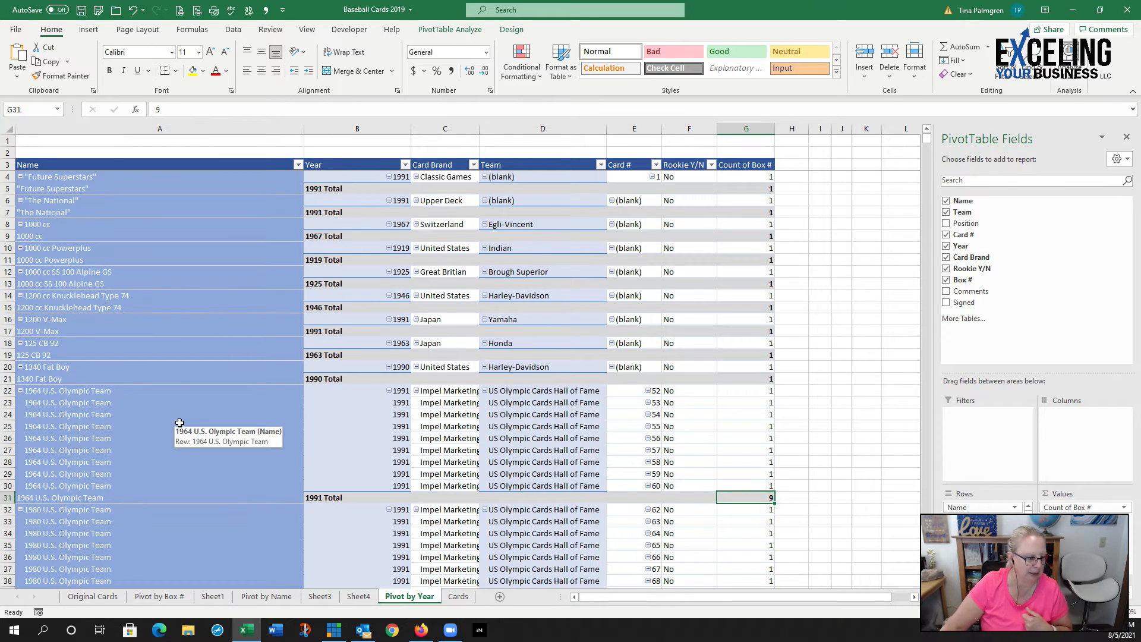
scroll(179, 425, down, 1)
scroll(205, 398, down, 4)
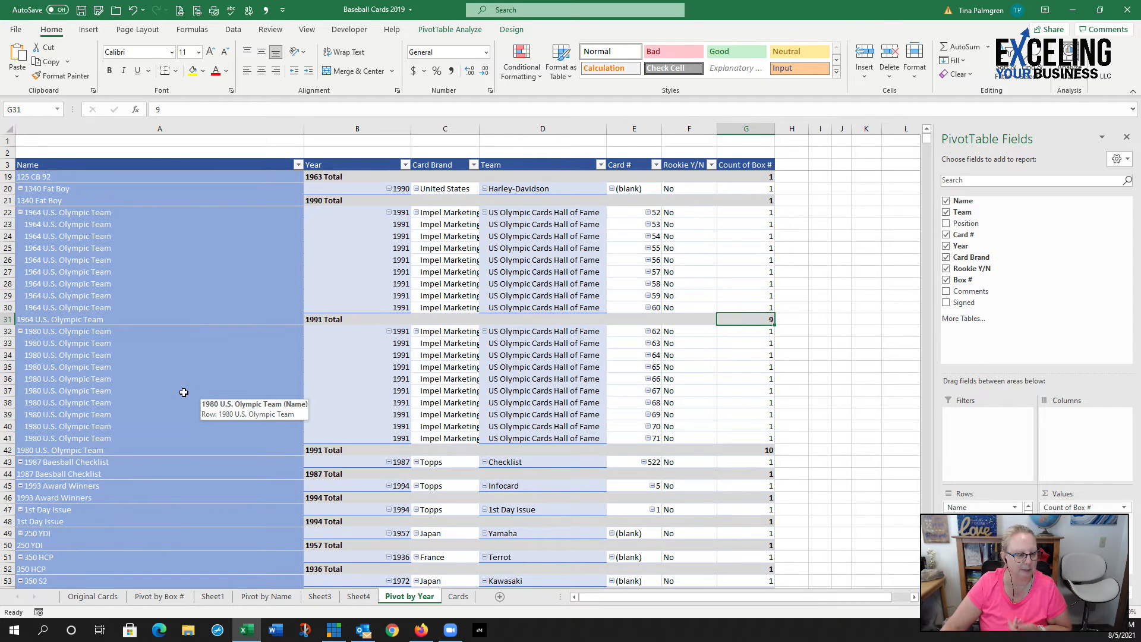
scroll(185, 392, down, 3)
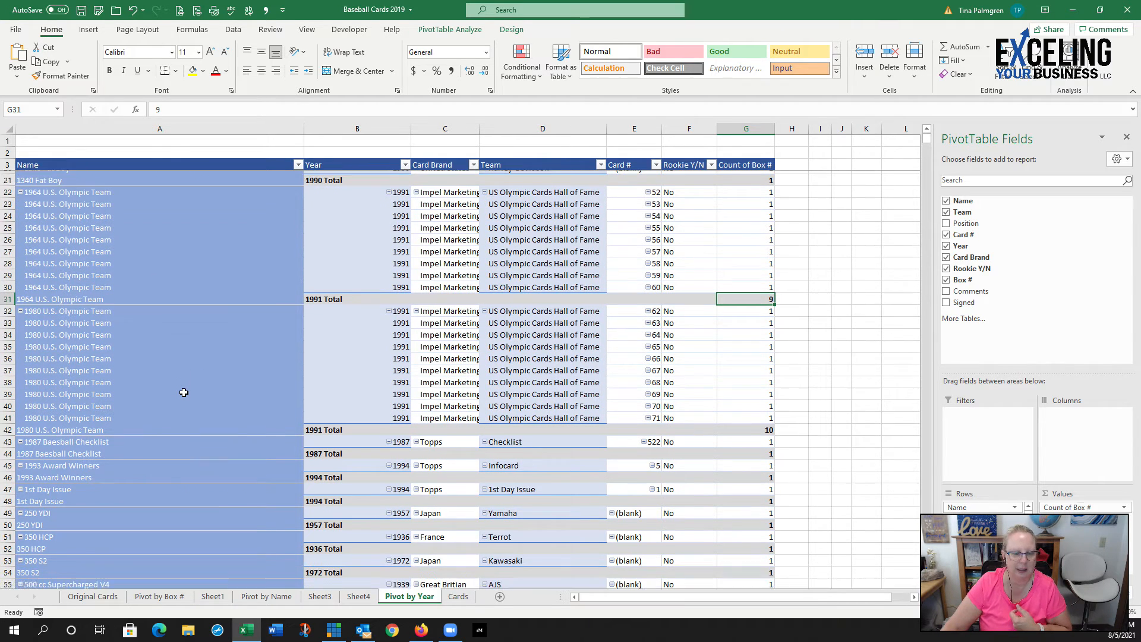
scroll(185, 393, down, 7)
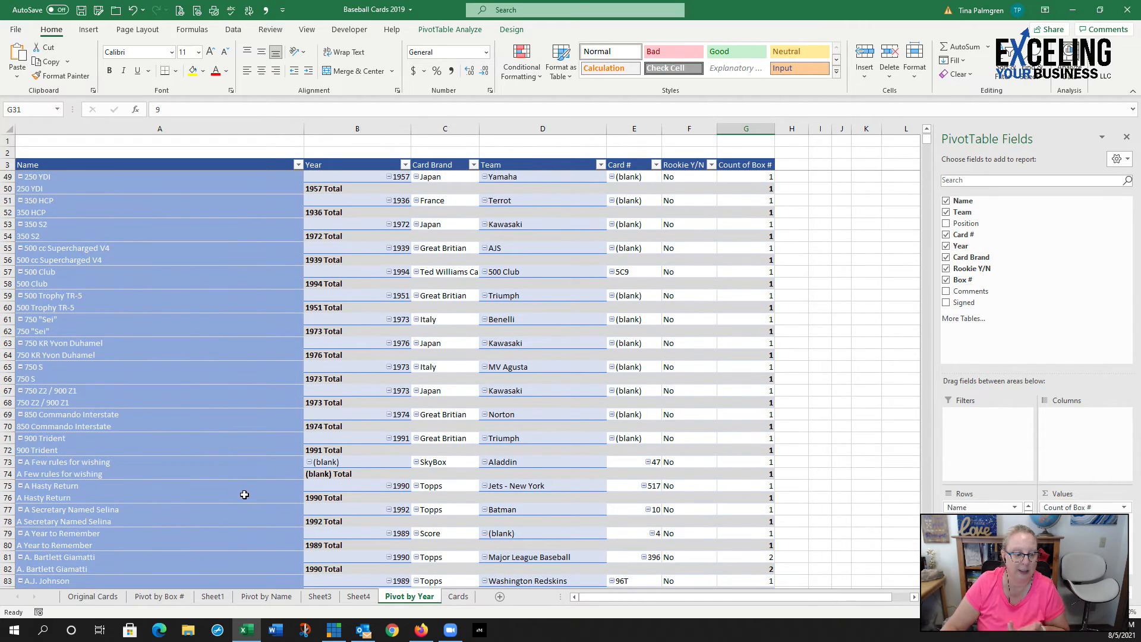
scroll(247, 484, up, 15)
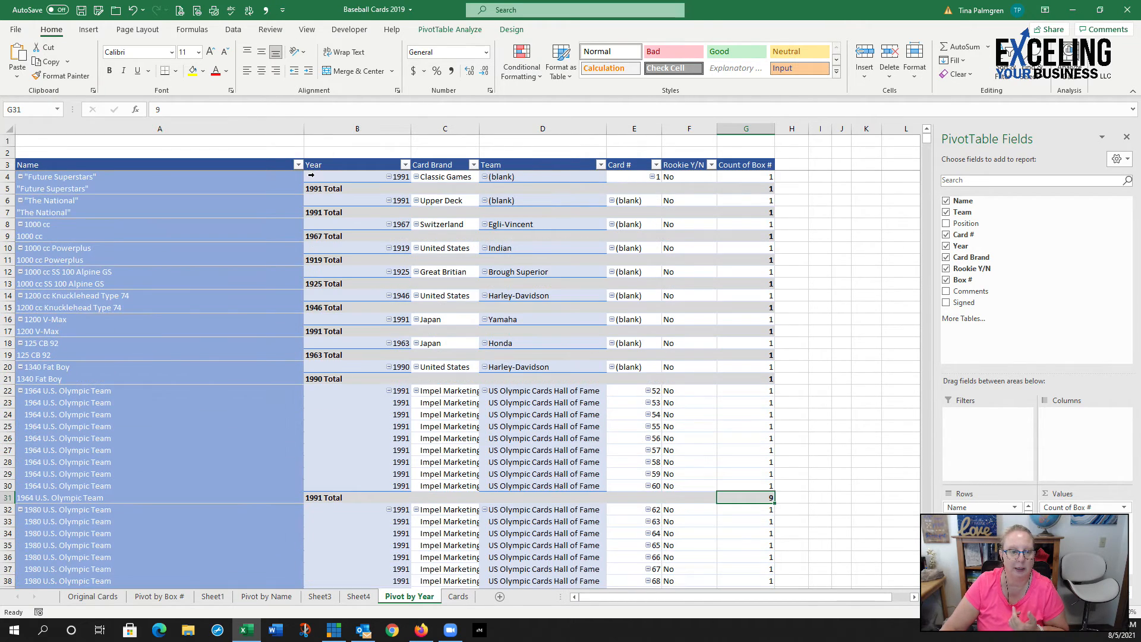
Step: Filter the Name field of the Pivot by Year table to show only Michael Jordan
click(298, 165)
click(237, 277)
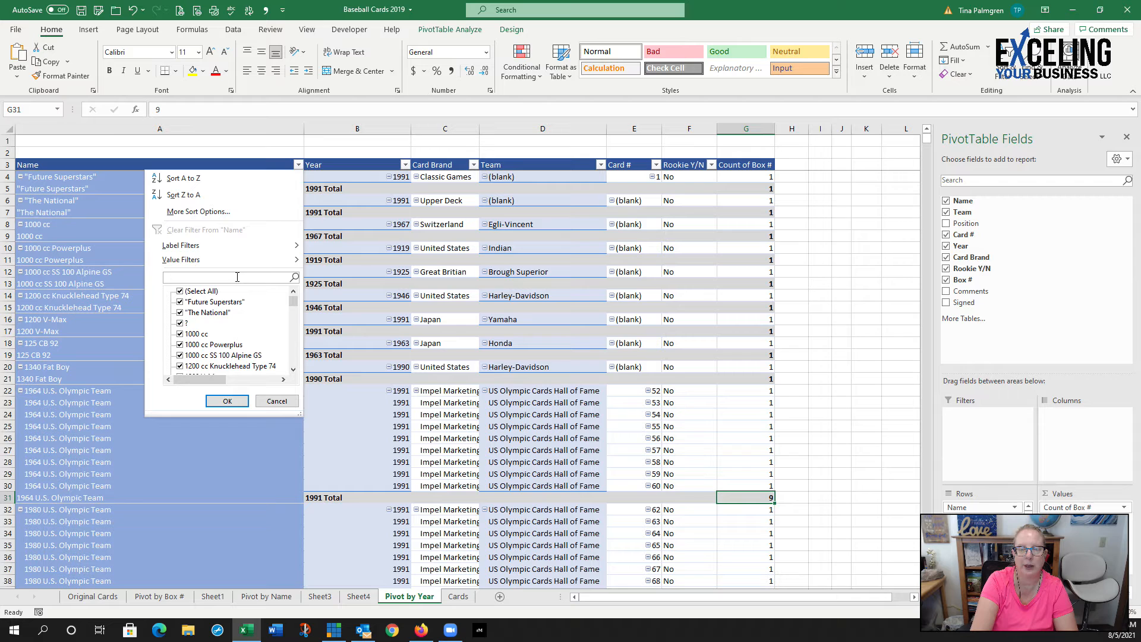
text(miche)
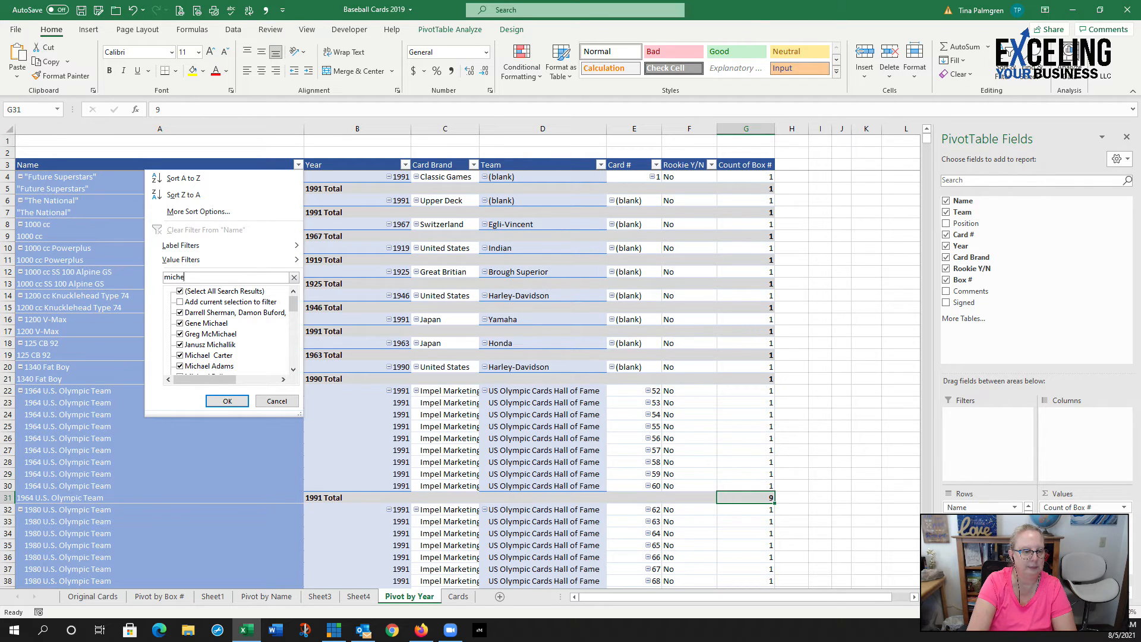
text(al jorda)
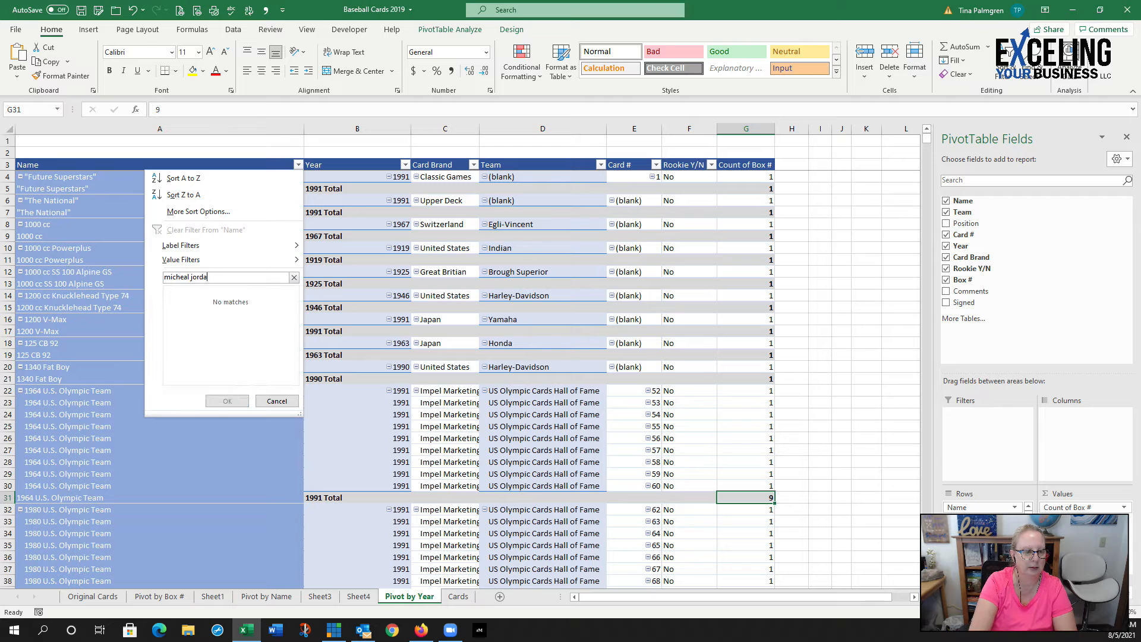
key(BackSpace)
key(BackSpace)
key(BackSpace)
key(BackSpace)
key(BackSpace)
key(BackSpace)
key(BackSpace)
key(BackSpace)
key(BackSpace)
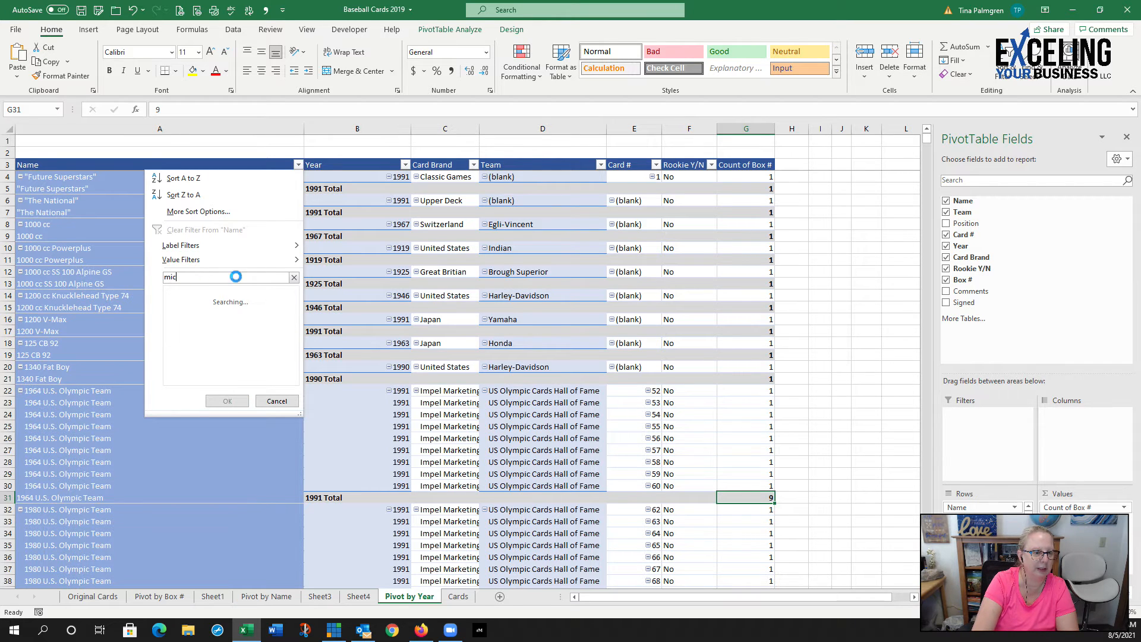
text(ael jord)
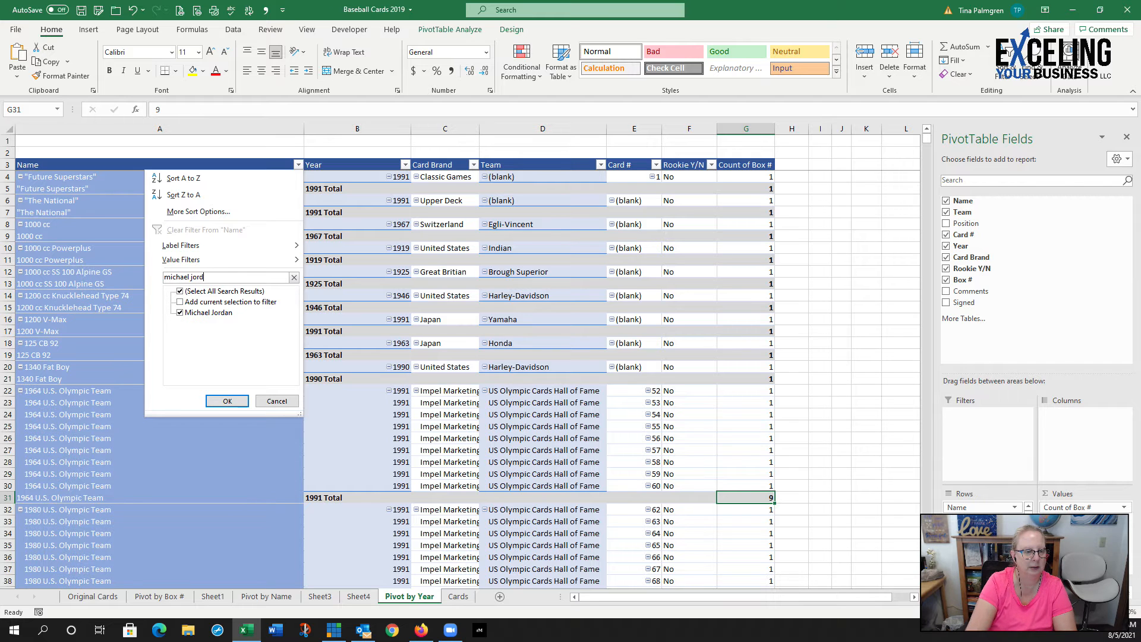
click(226, 401)
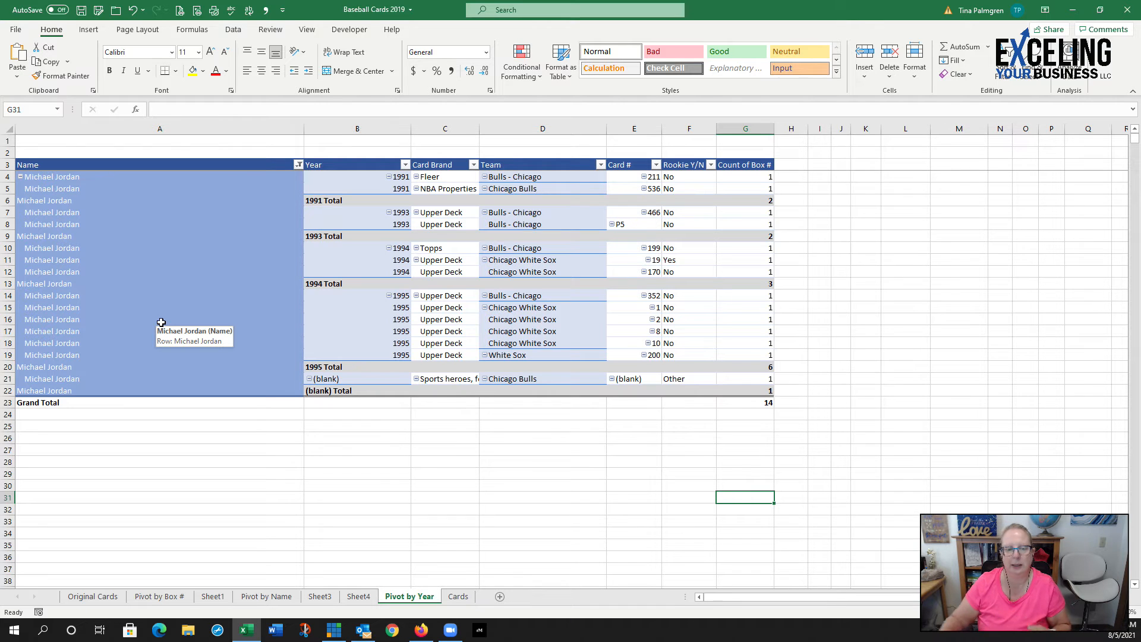
Step: Clear the Name filter and filter the Team field to Brewers and Milwaukee Brewers, leaving out Beloit Brewers
click(298, 165)
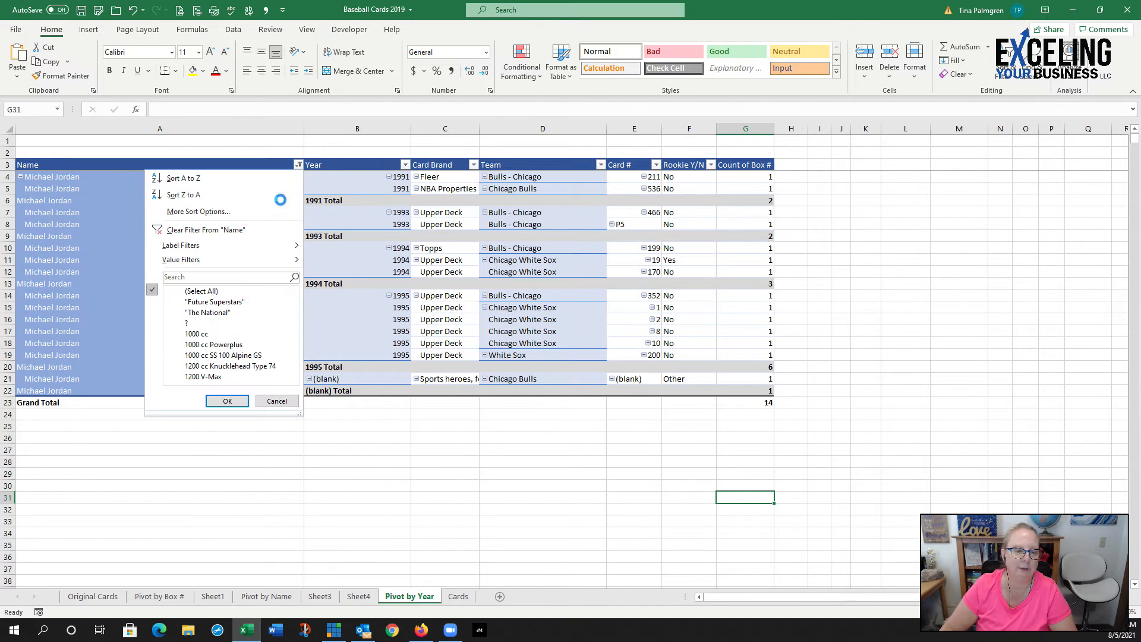
click(229, 402)
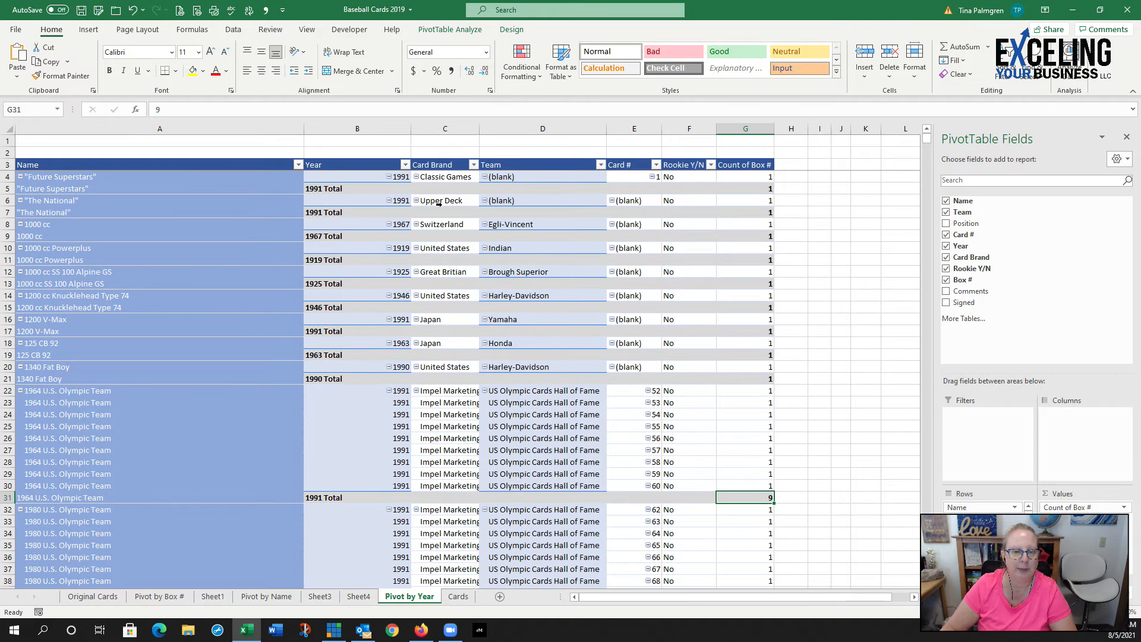
click(601, 166)
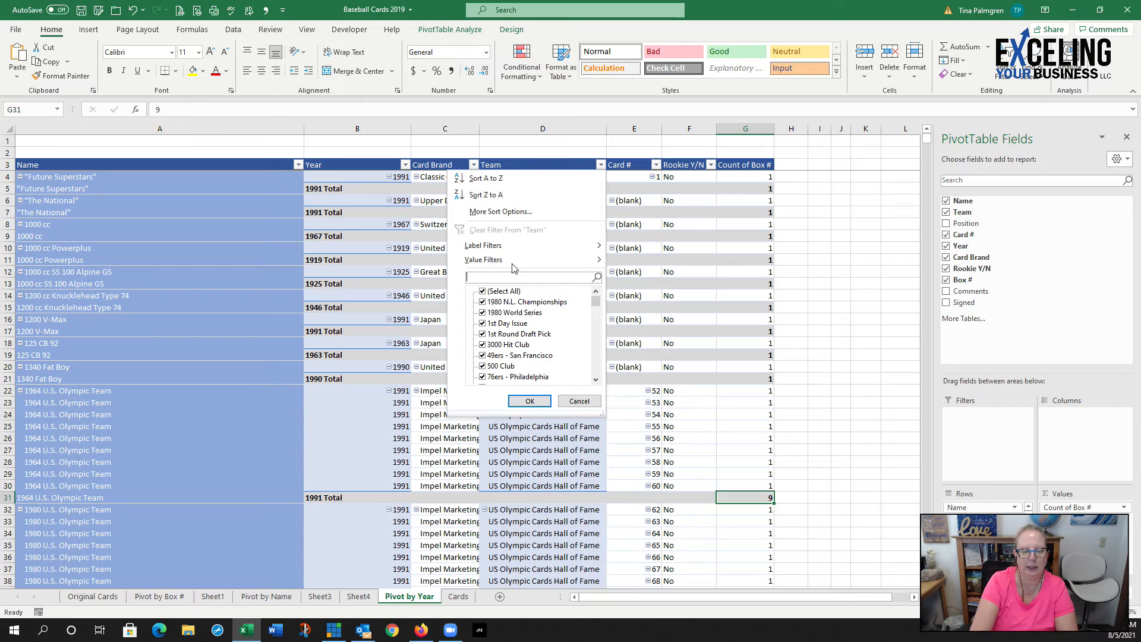
text(brewer)
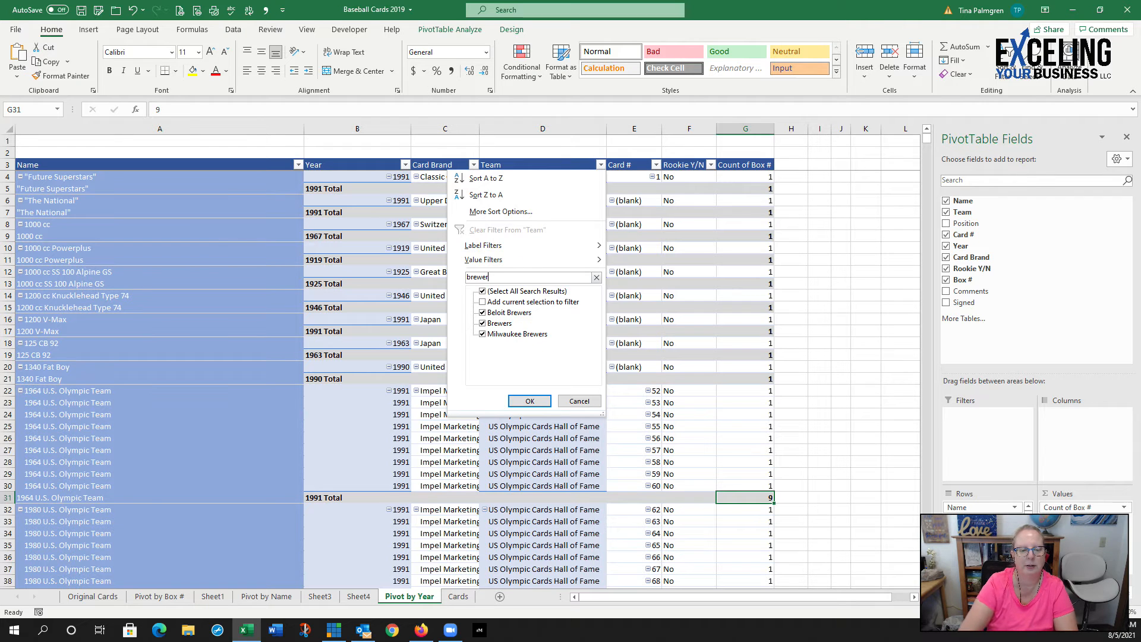
click(484, 314)
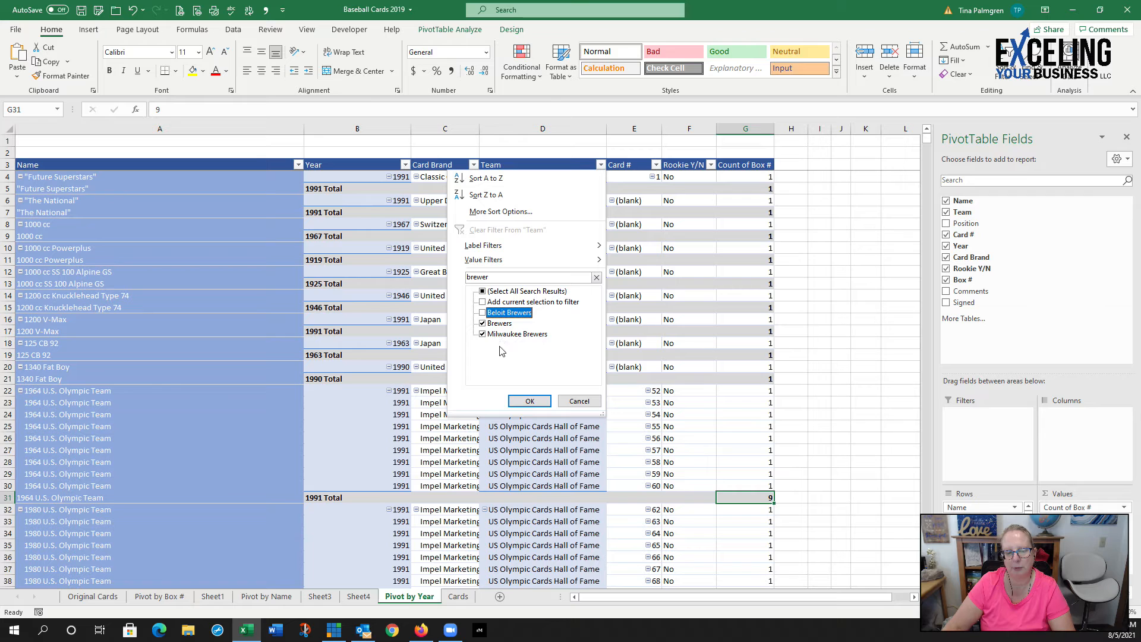
click(530, 401)
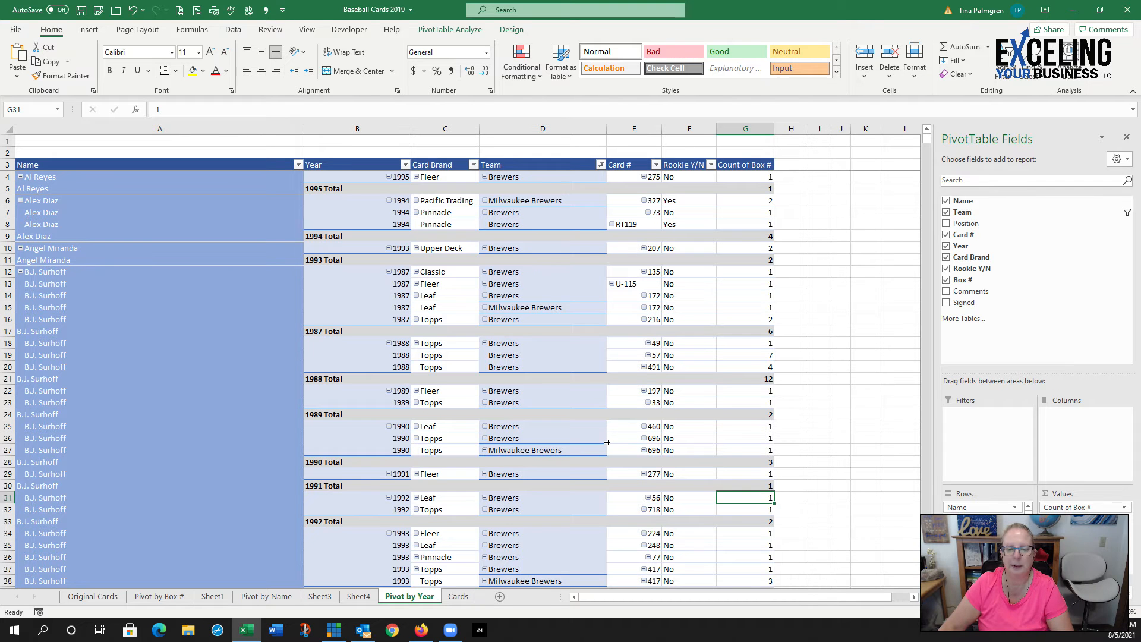
Step: Examine the Brewers cards by name and year in the pivot table down to its Grand Total row
scroll(498, 547, down, 10)
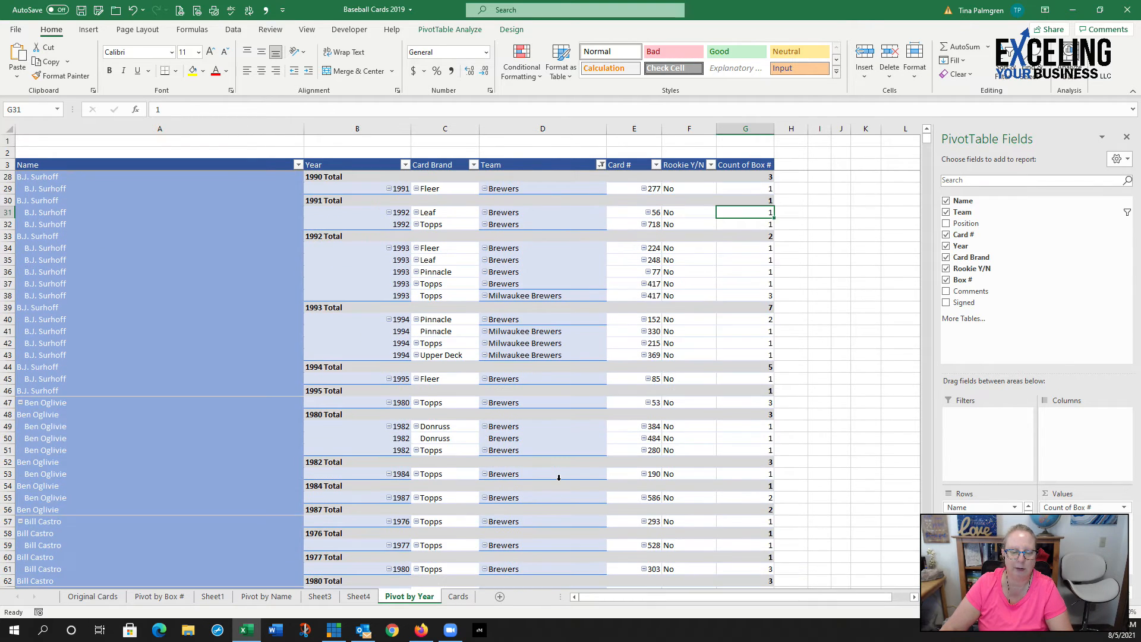
scroll(559, 477, down, 15)
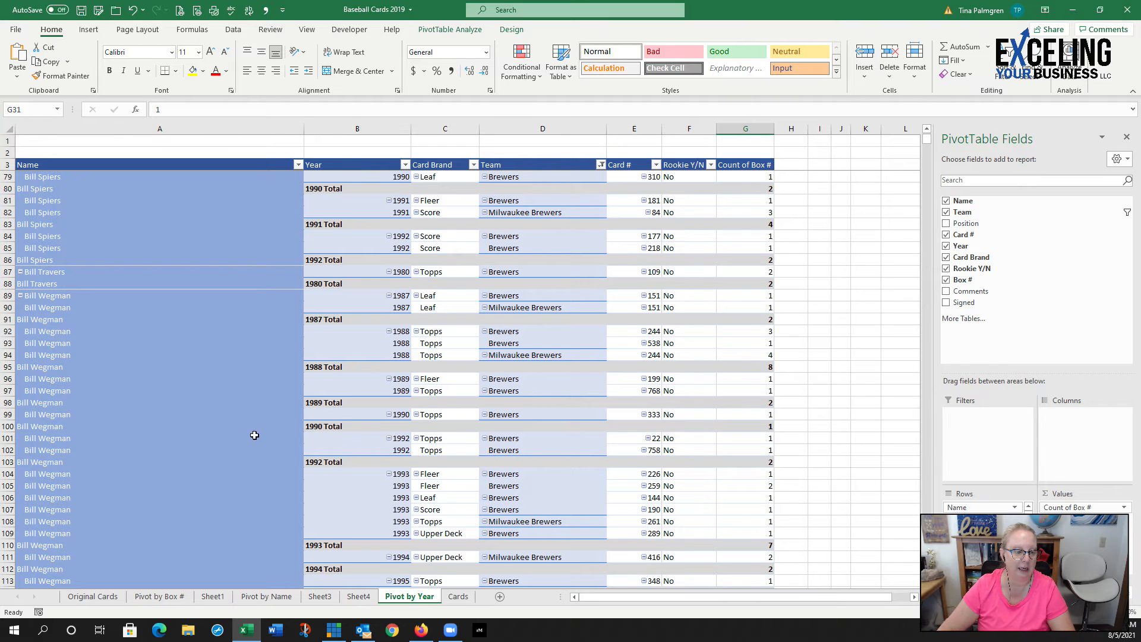
scroll(256, 438, down, 6)
scroll(496, 480, down, 5)
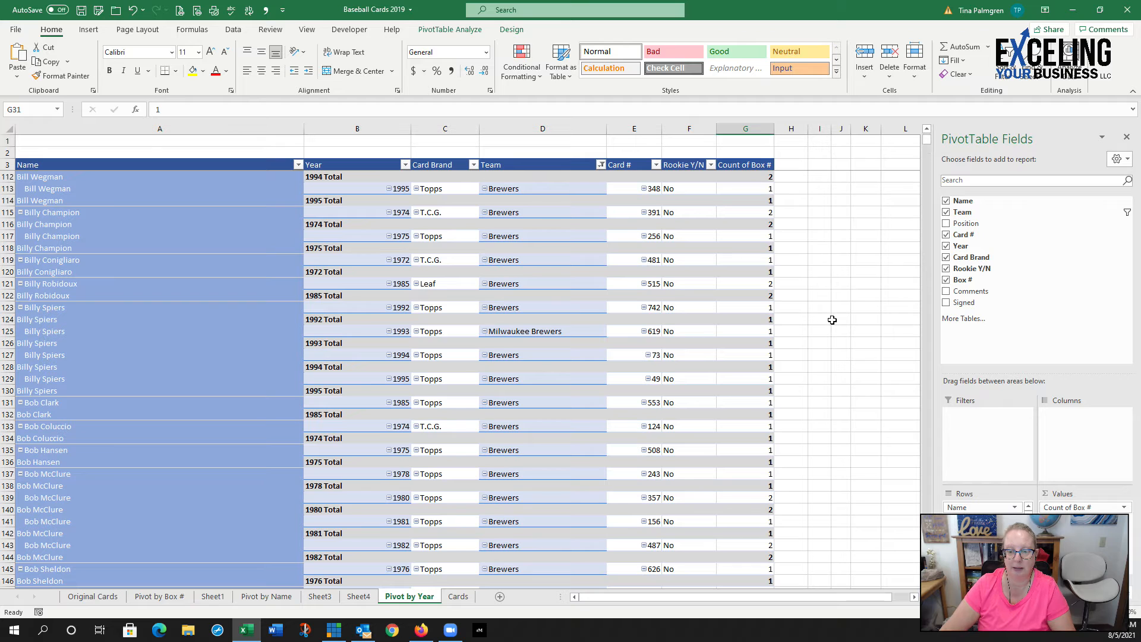
click(565, 405)
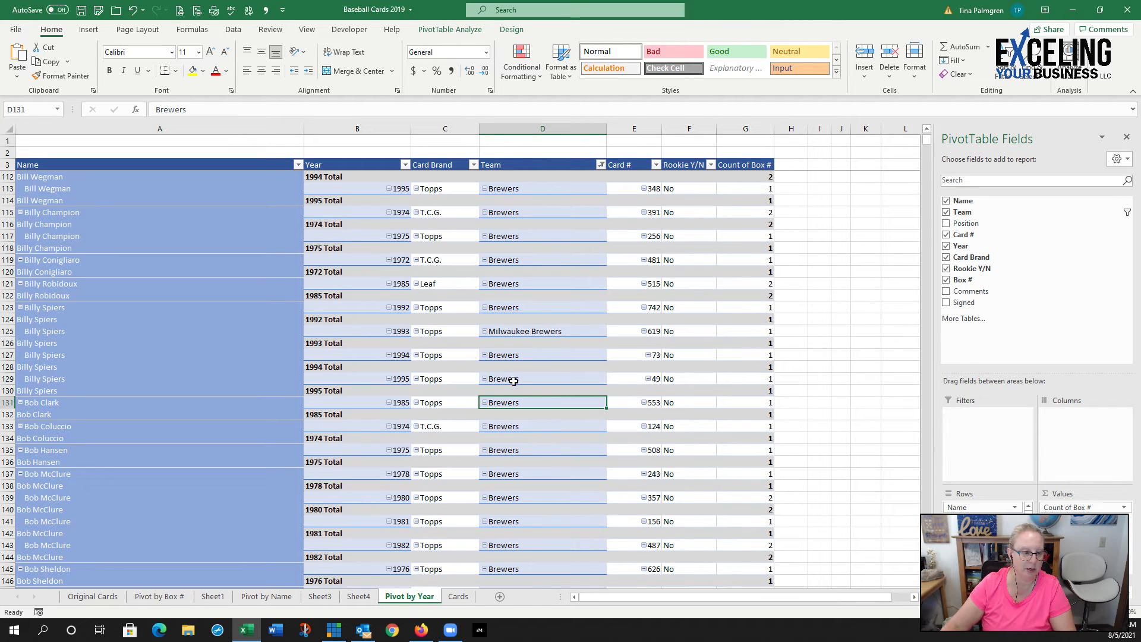
click(86, 403)
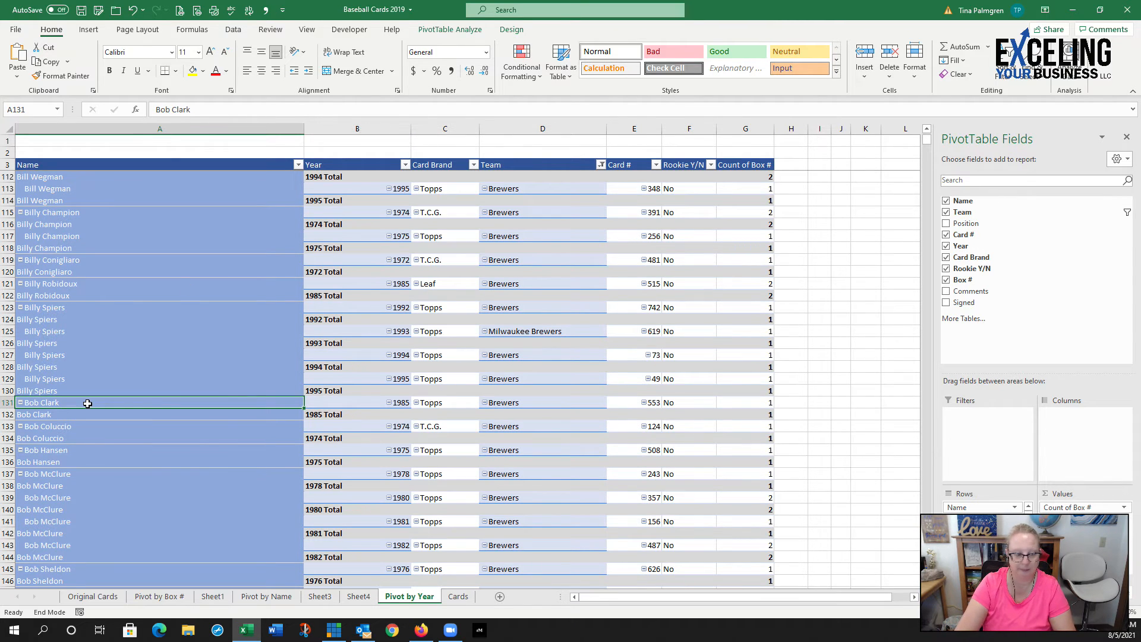
key(ctrl+Down)
scroll(122, 505, down, 2)
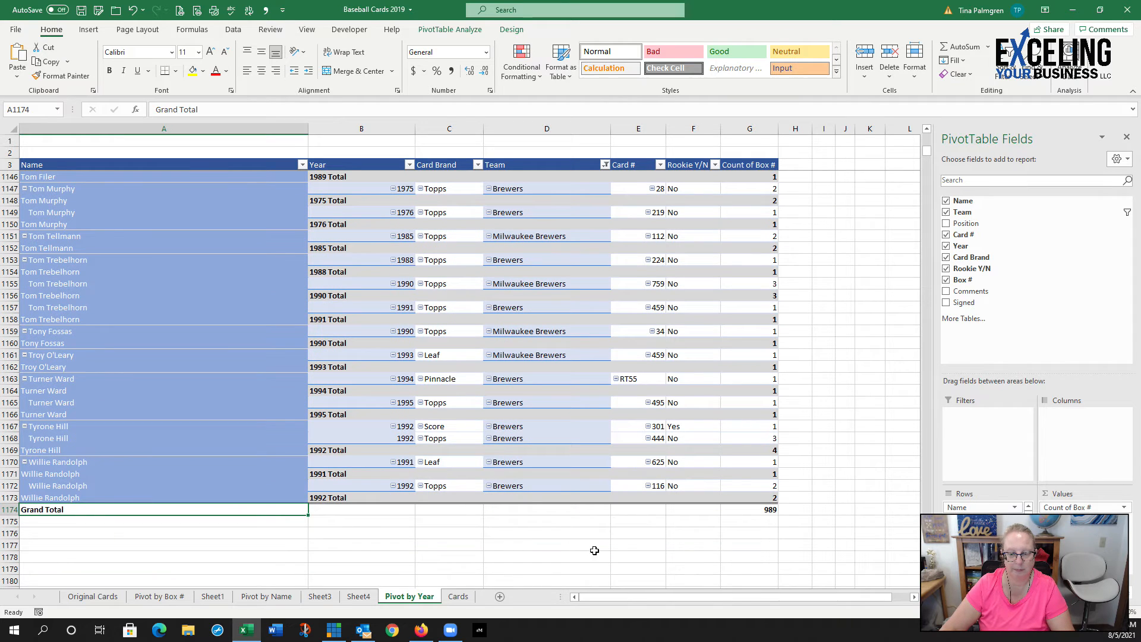
mouse_move(755, 514)
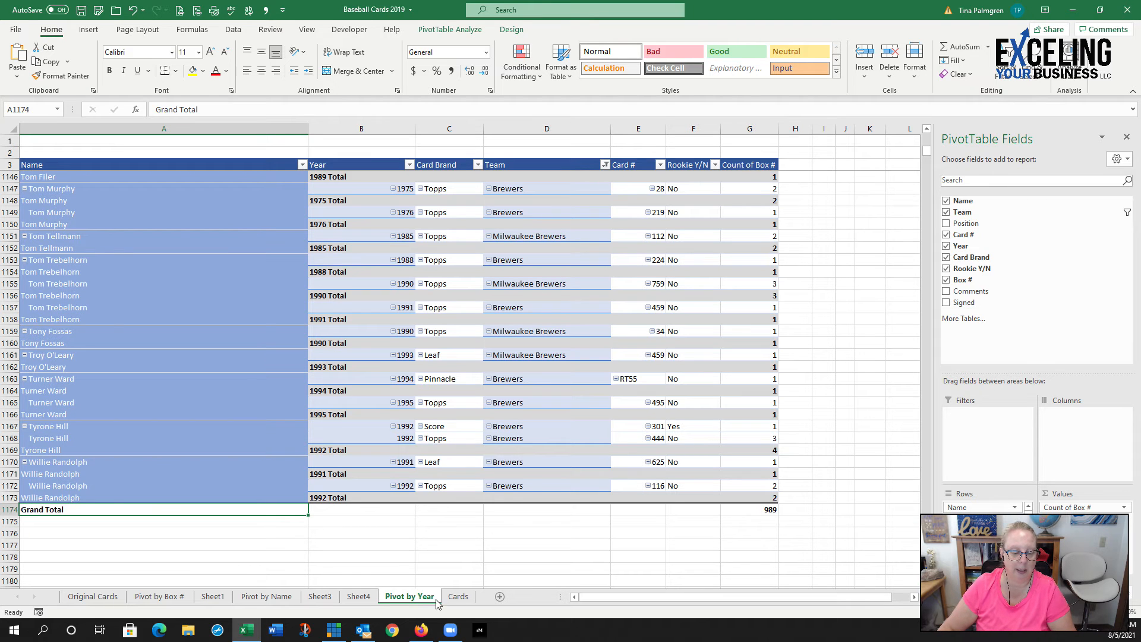
Step: Switch to the Cards sheet and filter its Team column to Brewers
click(457, 597)
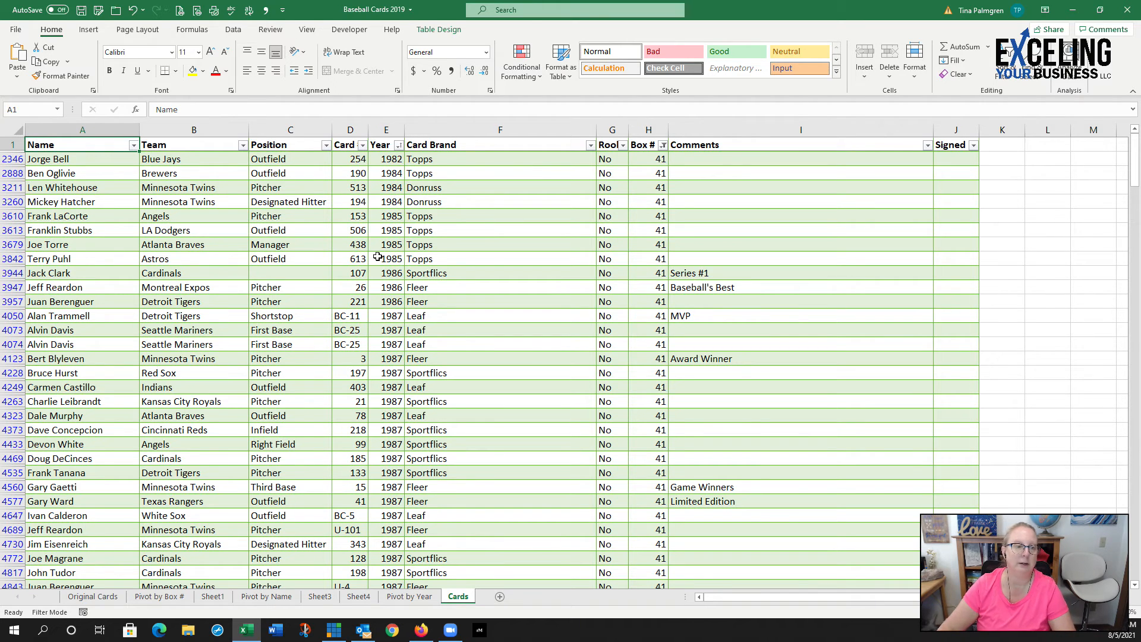
click(243, 145)
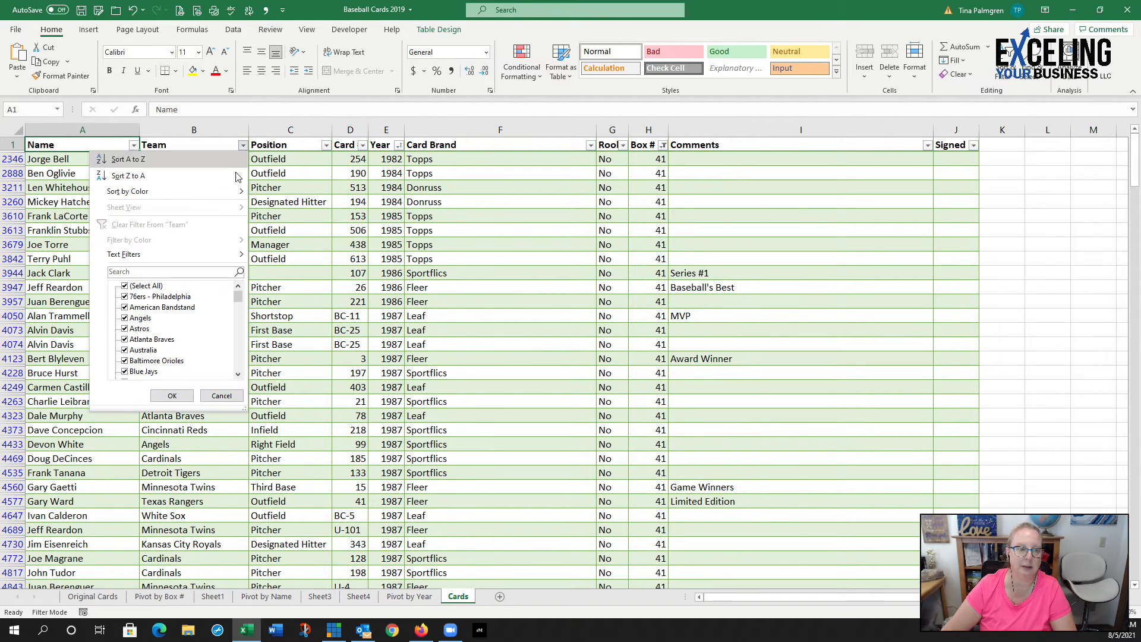
text(brewer)
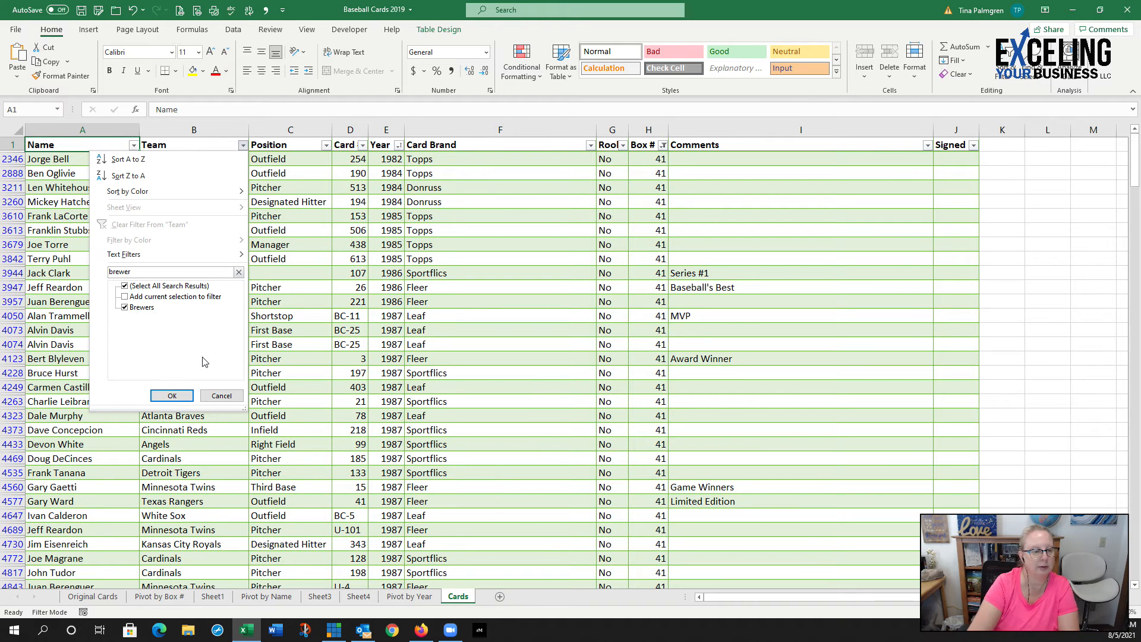
click(174, 395)
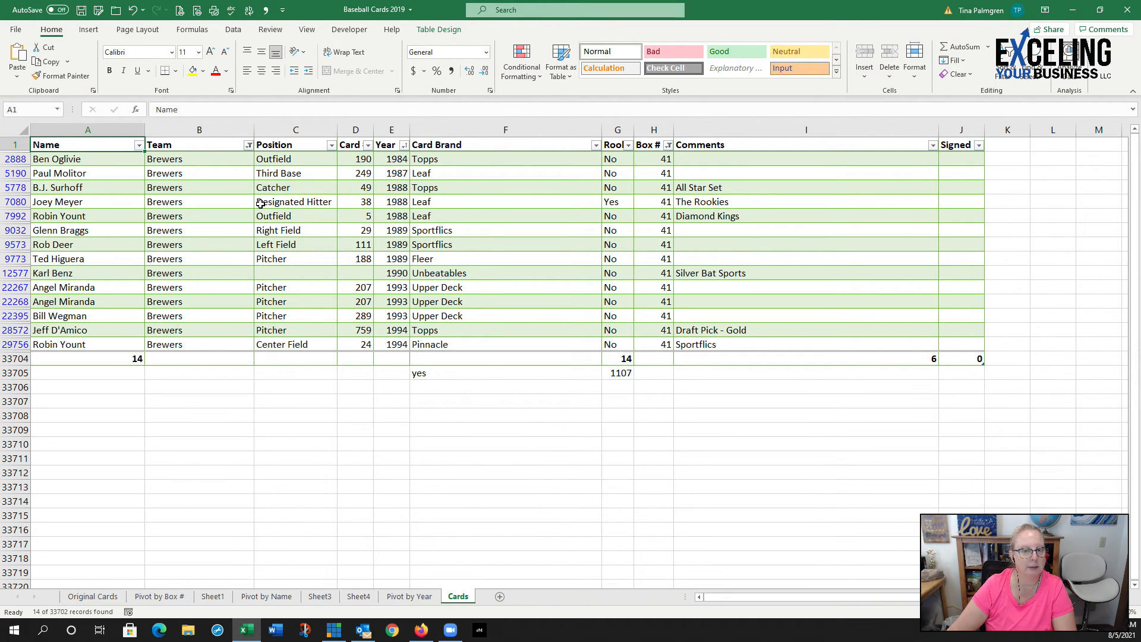
Step: Reselect all values in the Team and Box # filters to show every card in the table
click(249, 145)
click(136, 285)
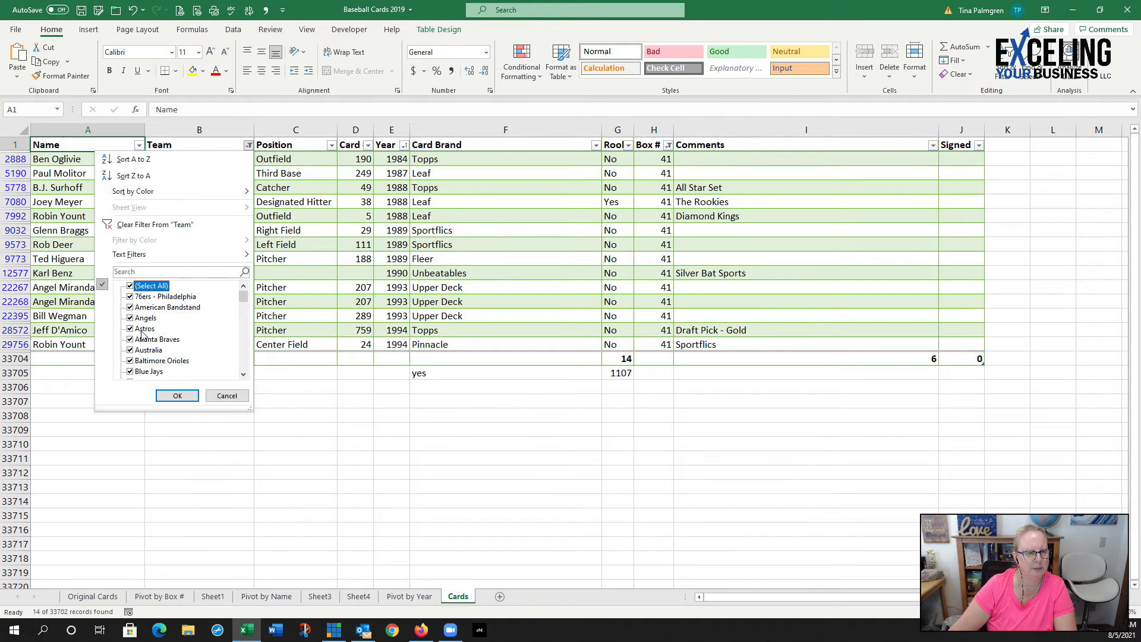
click(176, 396)
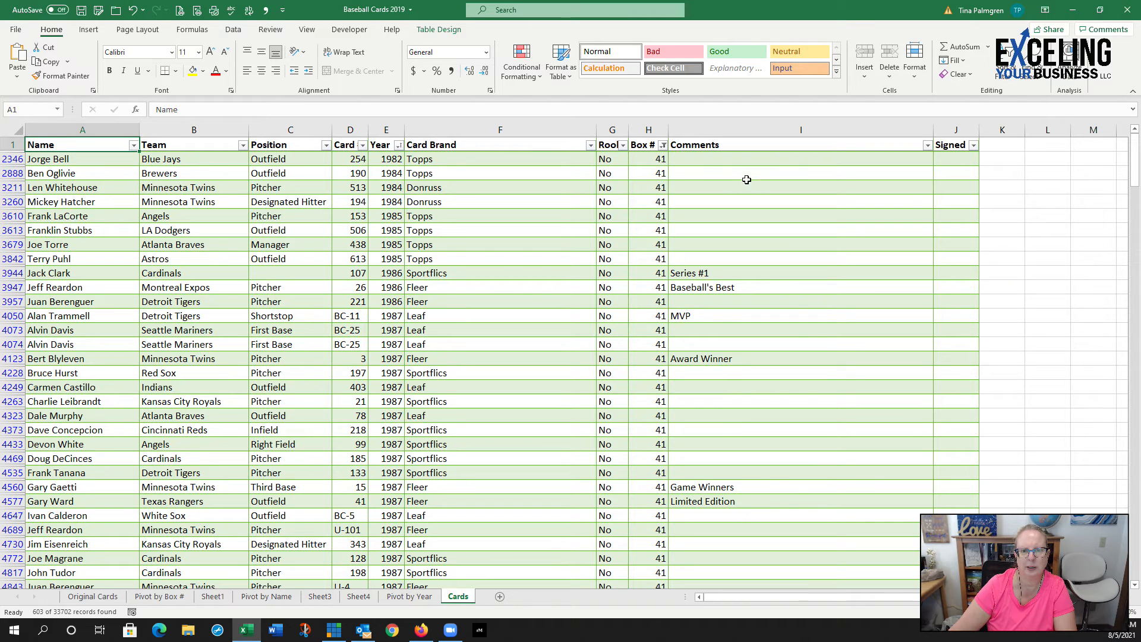
click(663, 146)
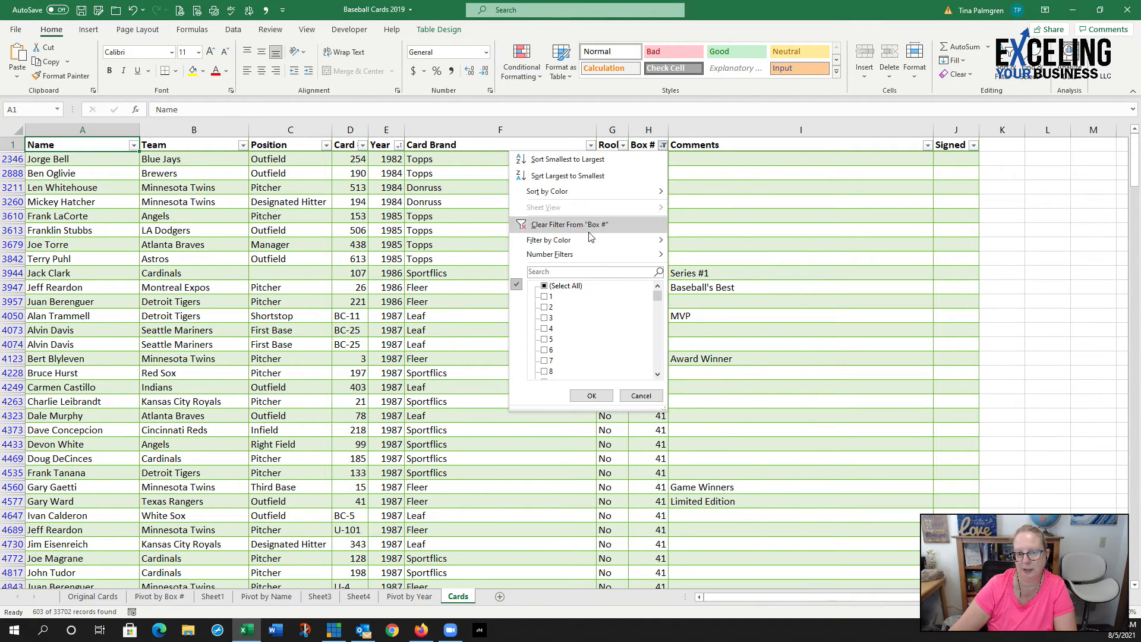
click(556, 289)
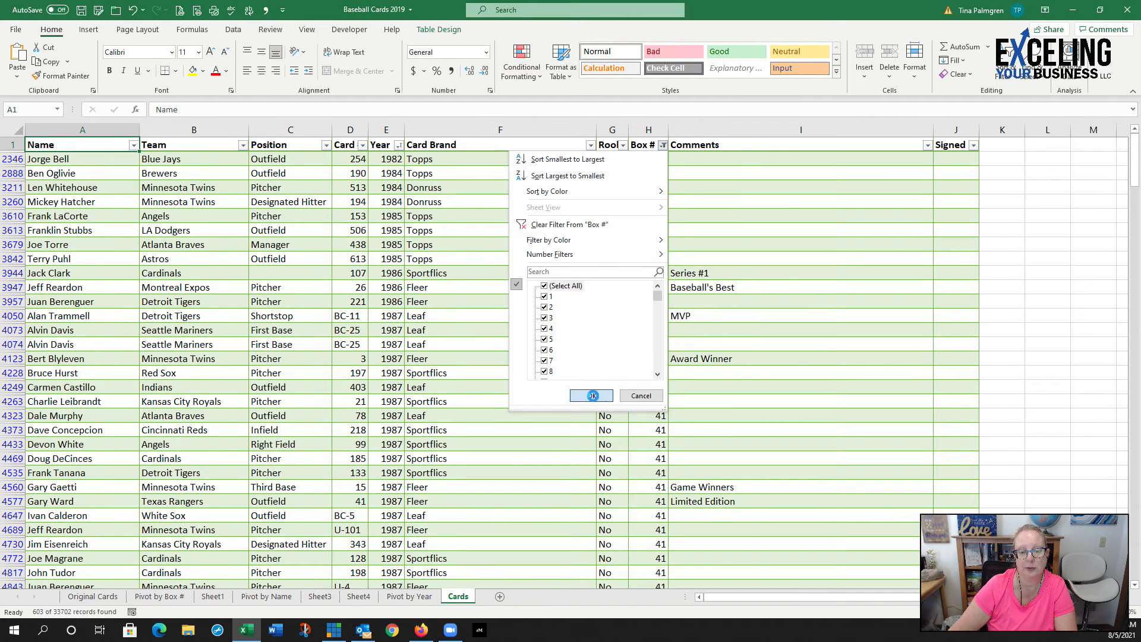
click(592, 396)
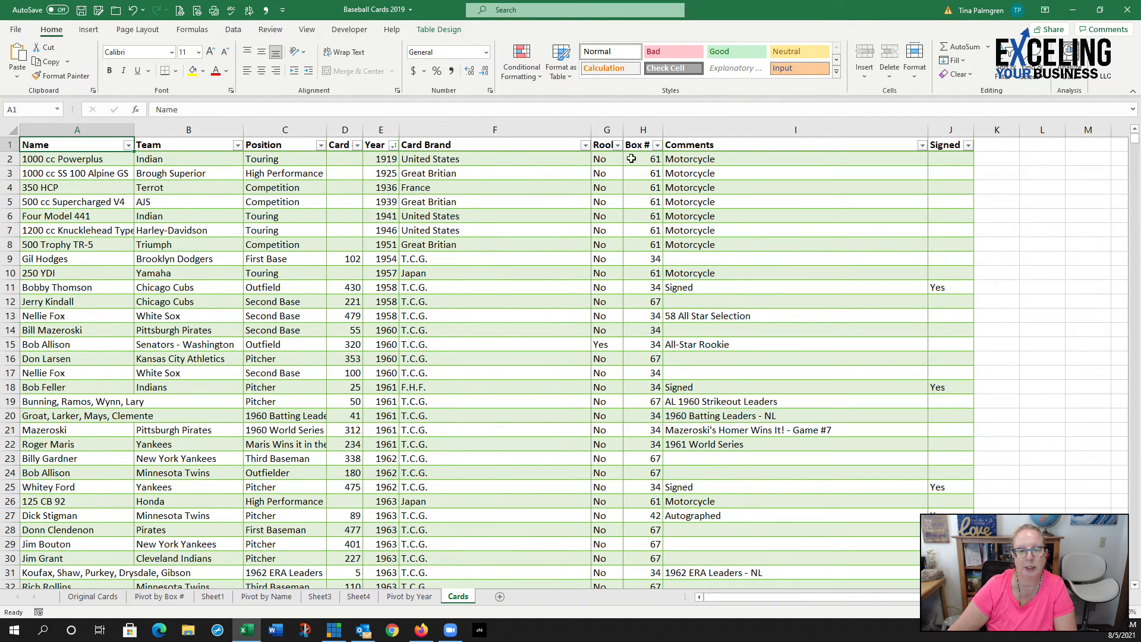
Step: Filter the Team column by searching "brew", keeping Brewers and Milwaukee Brewers and leaving out Beloit Brewers
click(203, 144)
click(237, 144)
click(175, 273)
text(brew)
click(126, 307)
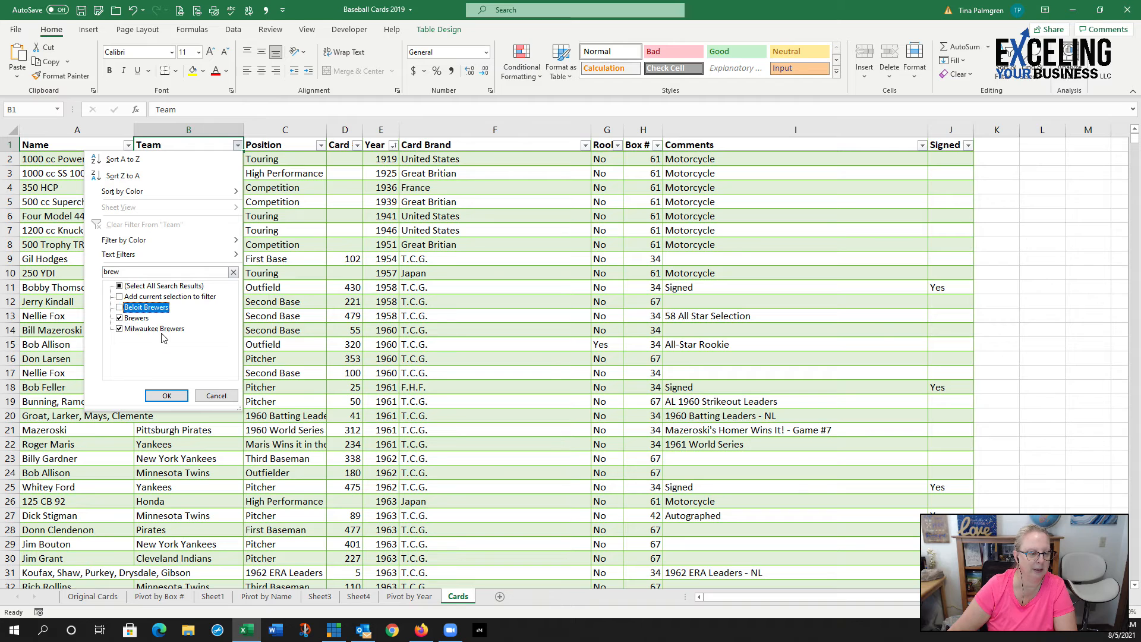
click(166, 396)
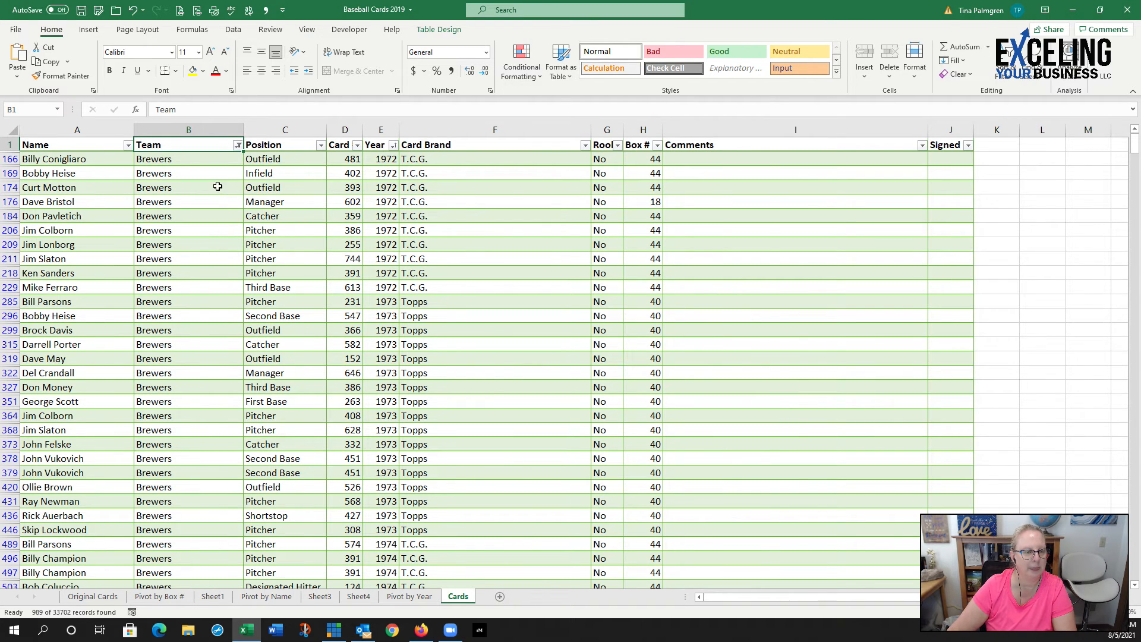
Step: Go to the end of the filtered Cards list and check the card count in its total row
scroll(216, 159, down, 4)
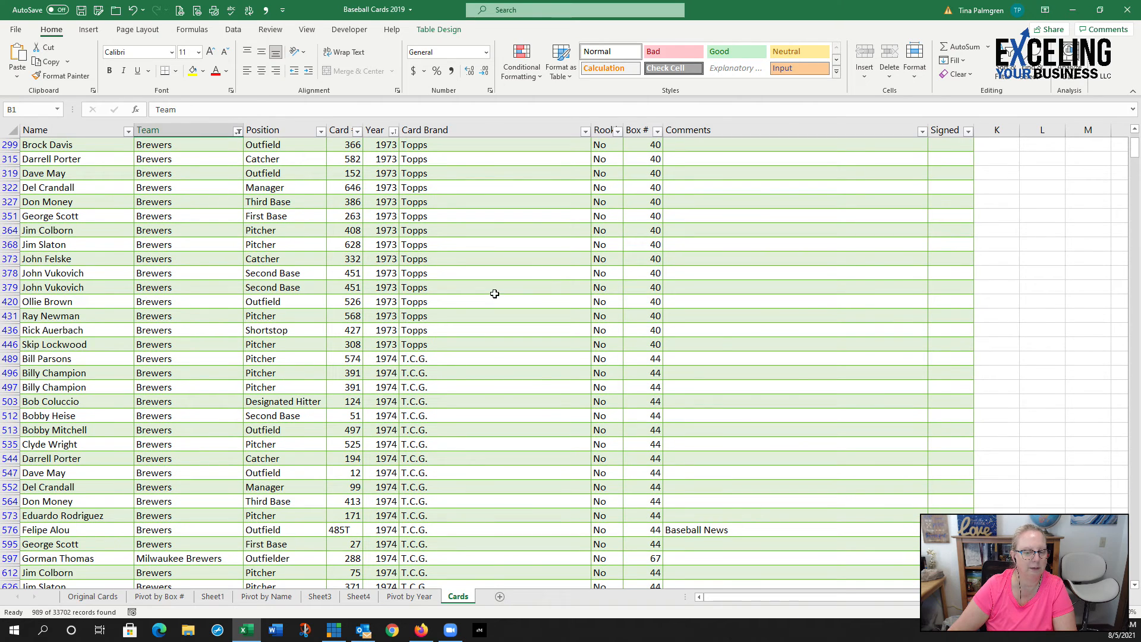
click(195, 297)
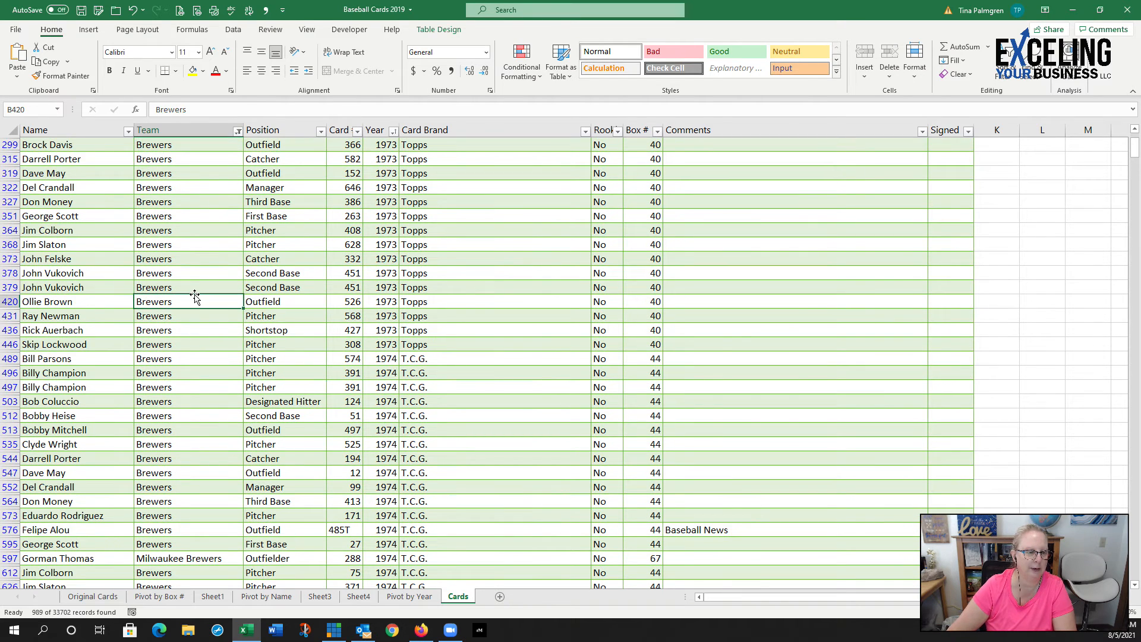
key(End)
key(Down)
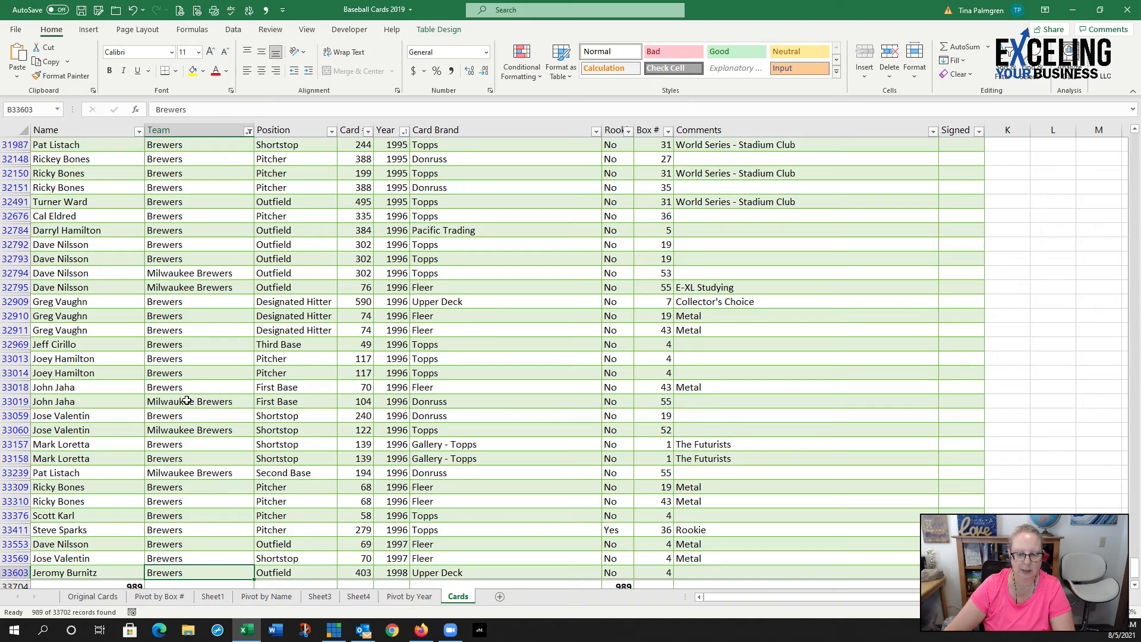
scroll(188, 400, down, 1)
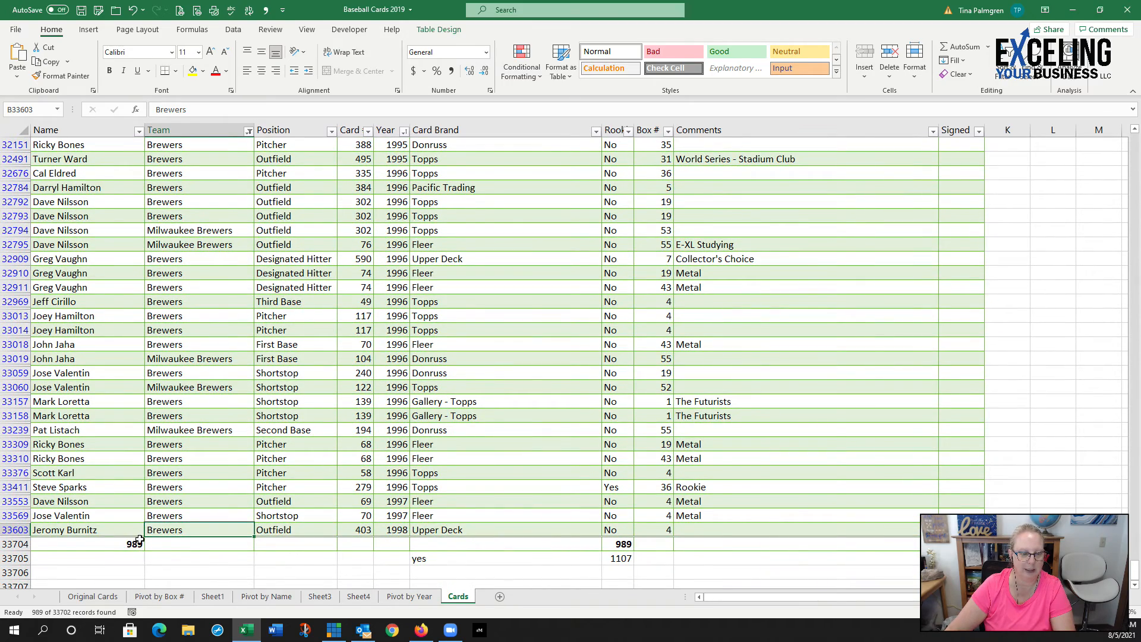
scroll(208, 368, up, 8)
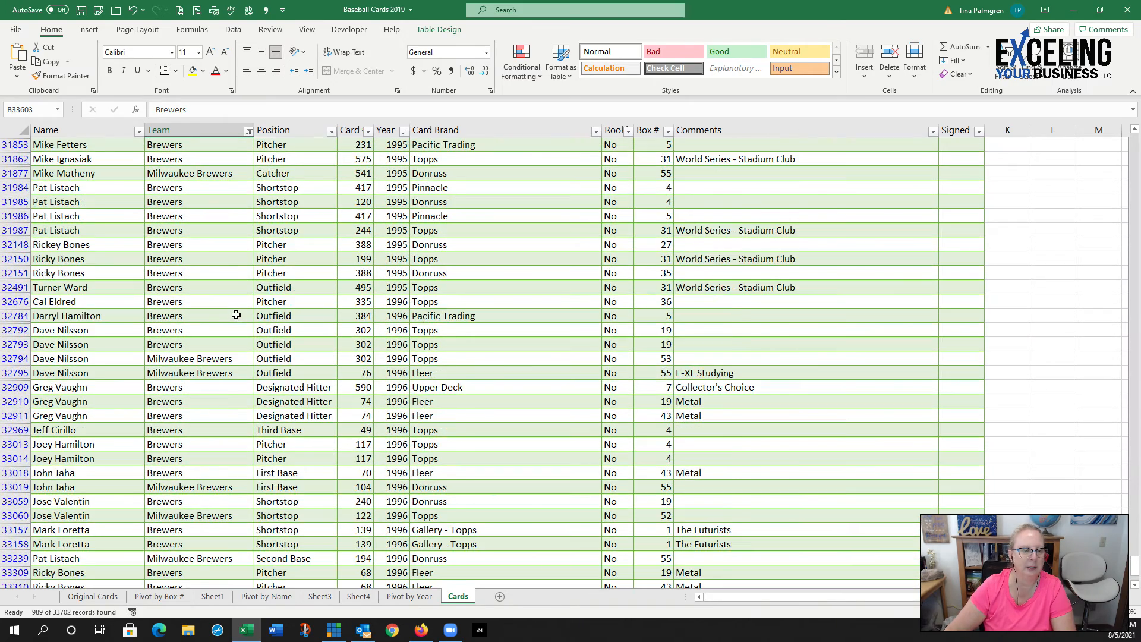
Step: Narrow the Team filter to Milwaukee Brewers only, searching "brew" and leaving out Beloit Brewers and Brewers
click(248, 131)
click(141, 273)
click(146, 259)
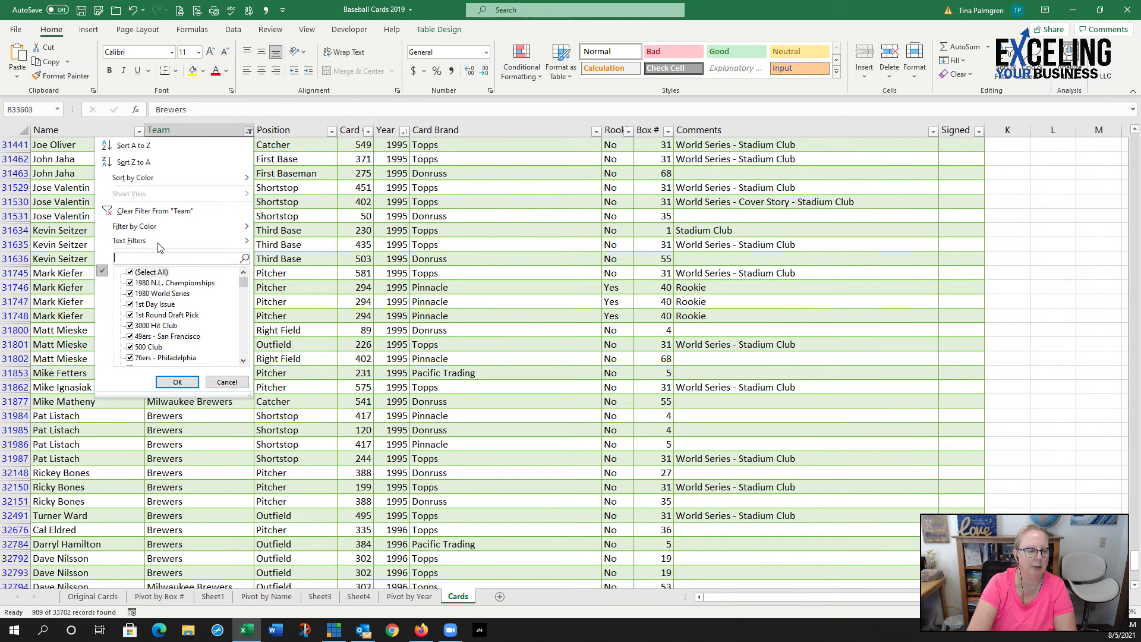
text(mil)
key(BackSpace)
key(BackSpace)
text(b)
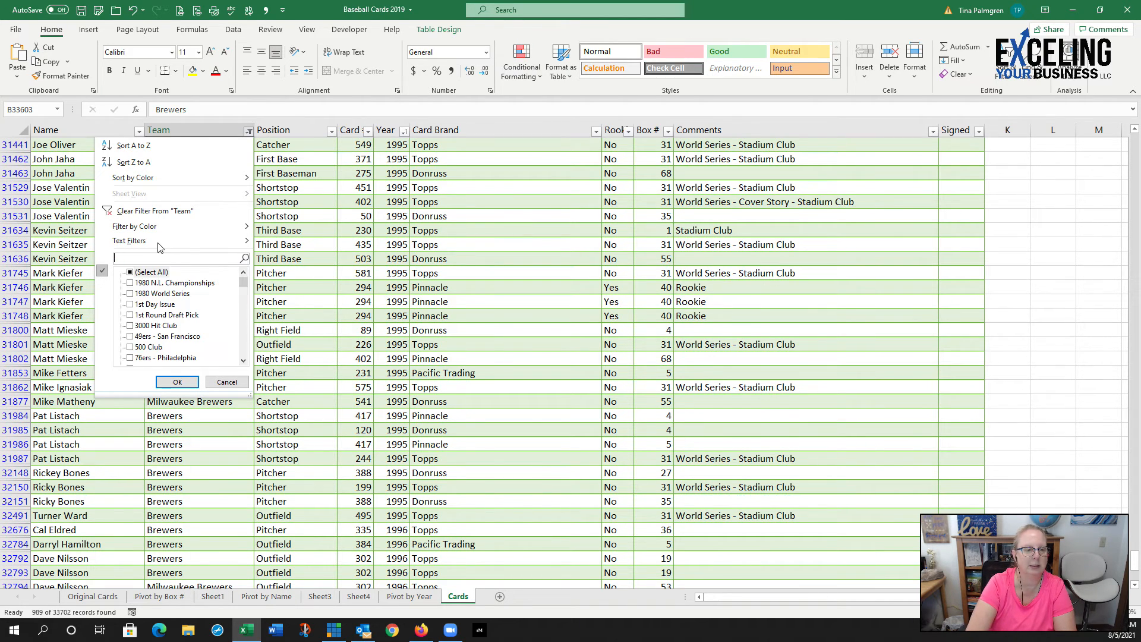
text(rew)
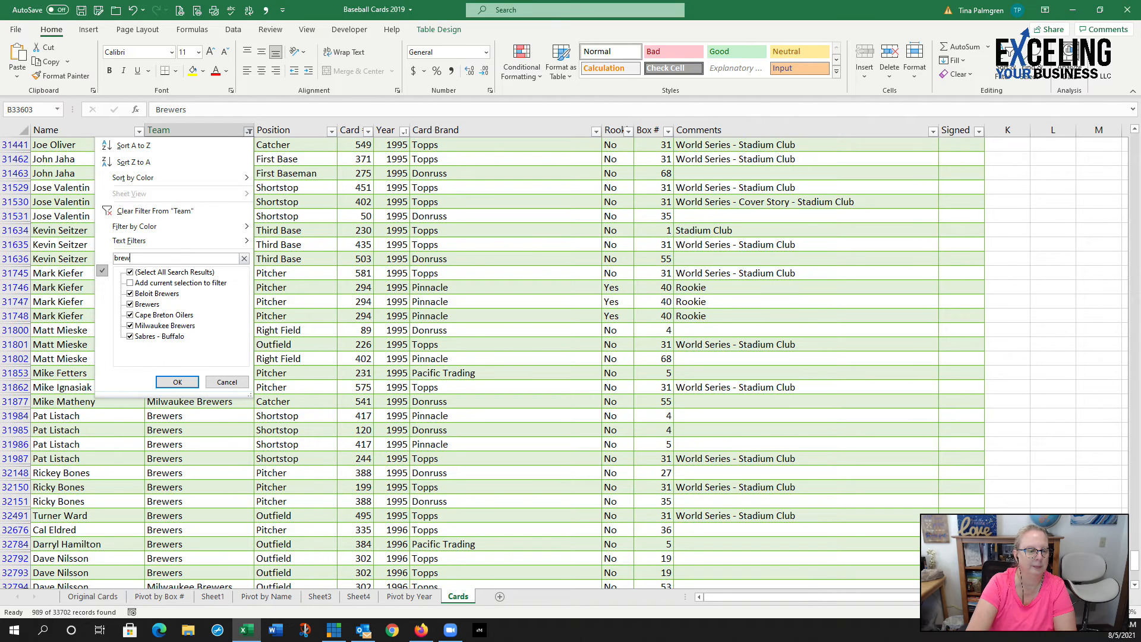
click(152, 294)
click(147, 305)
click(174, 382)
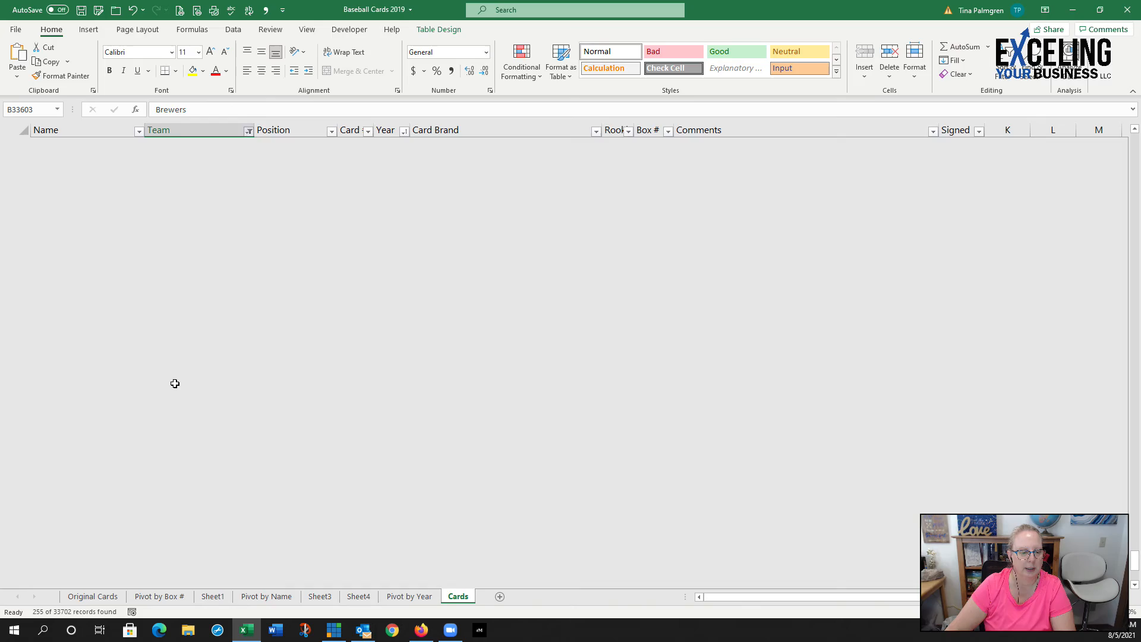
Step: Change the team in the first filtered row to Brewers
scroll(236, 251, up, 20)
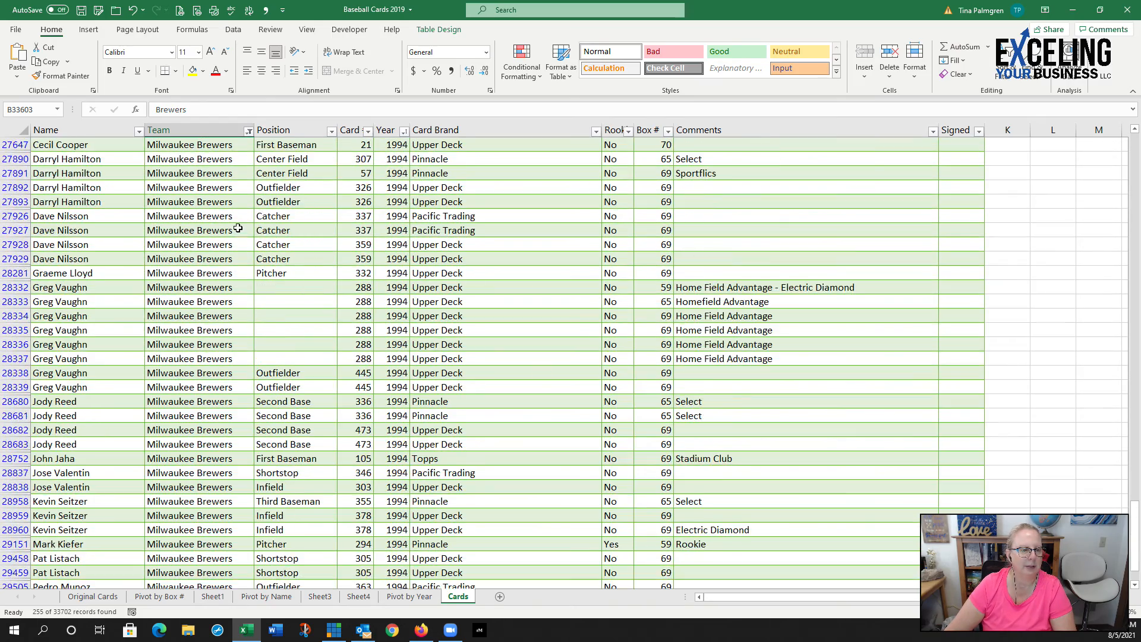
scroll(226, 211, up, 20)
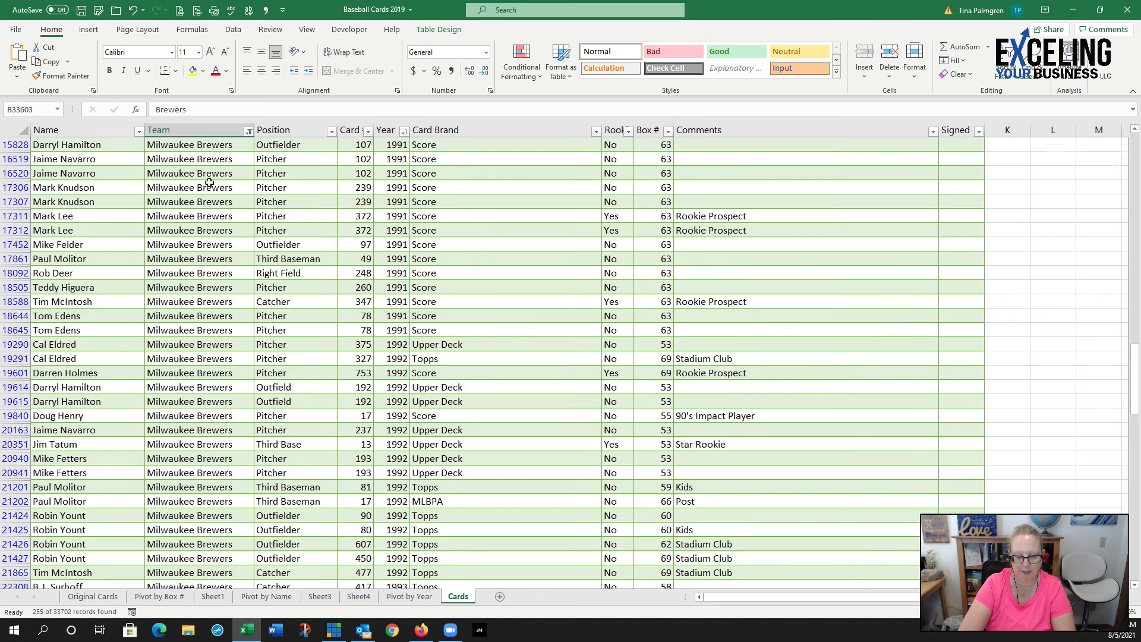
scroll(210, 182, up, 15)
click(223, 158)
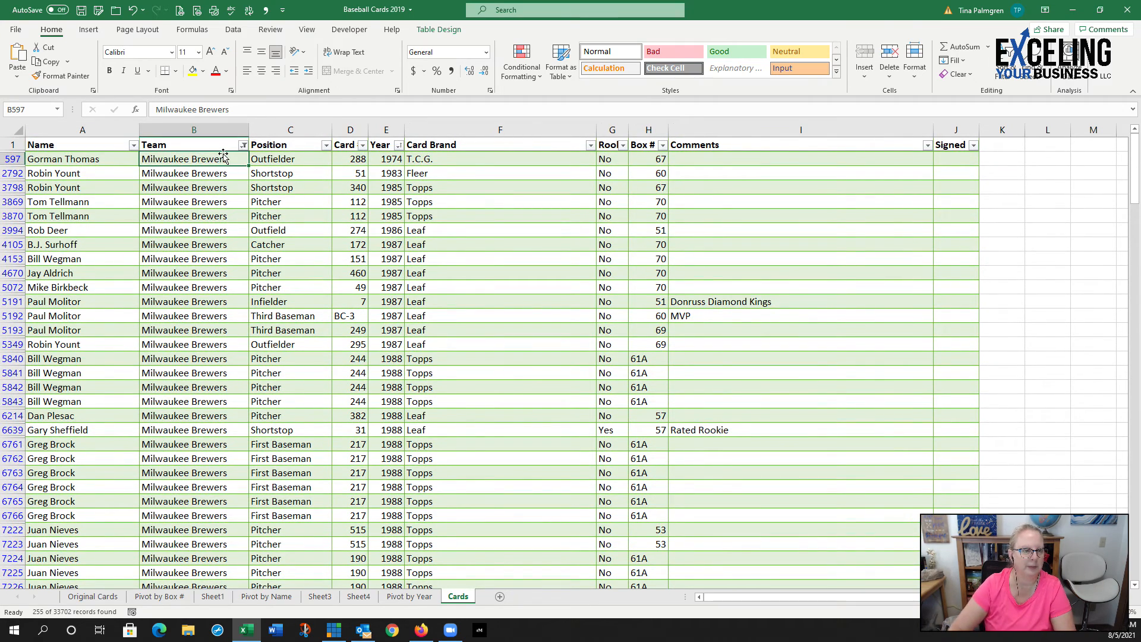
text(Brewers)
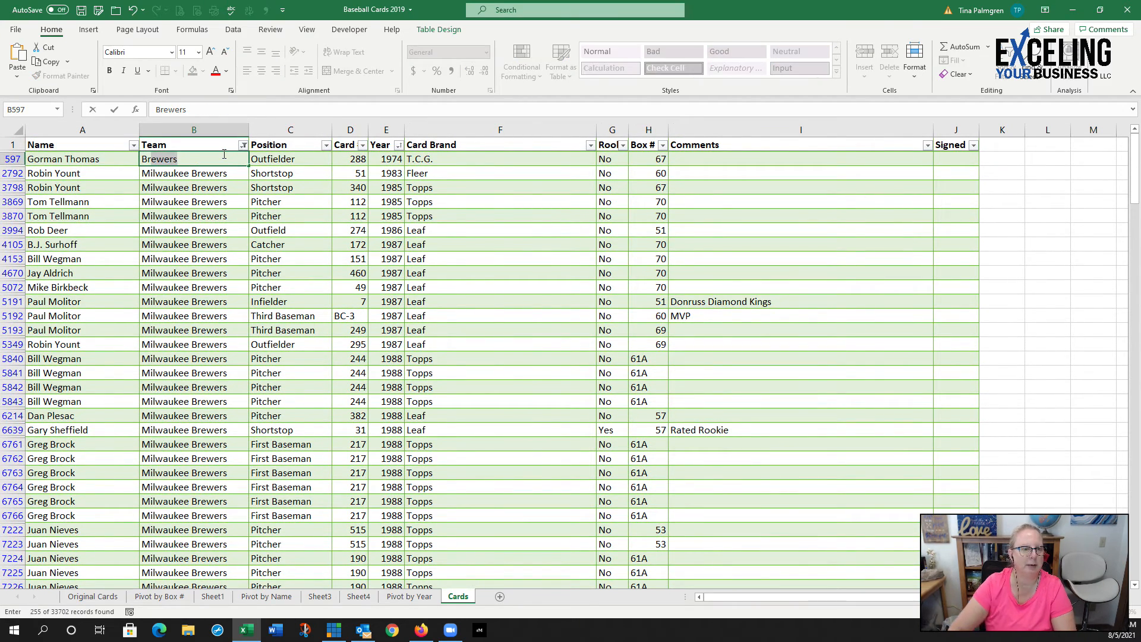
key(Return)
Step: Fill Brewers from the first filtered row down through all remaining Milwaukee Brewers rows of the Team column
click(220, 159)
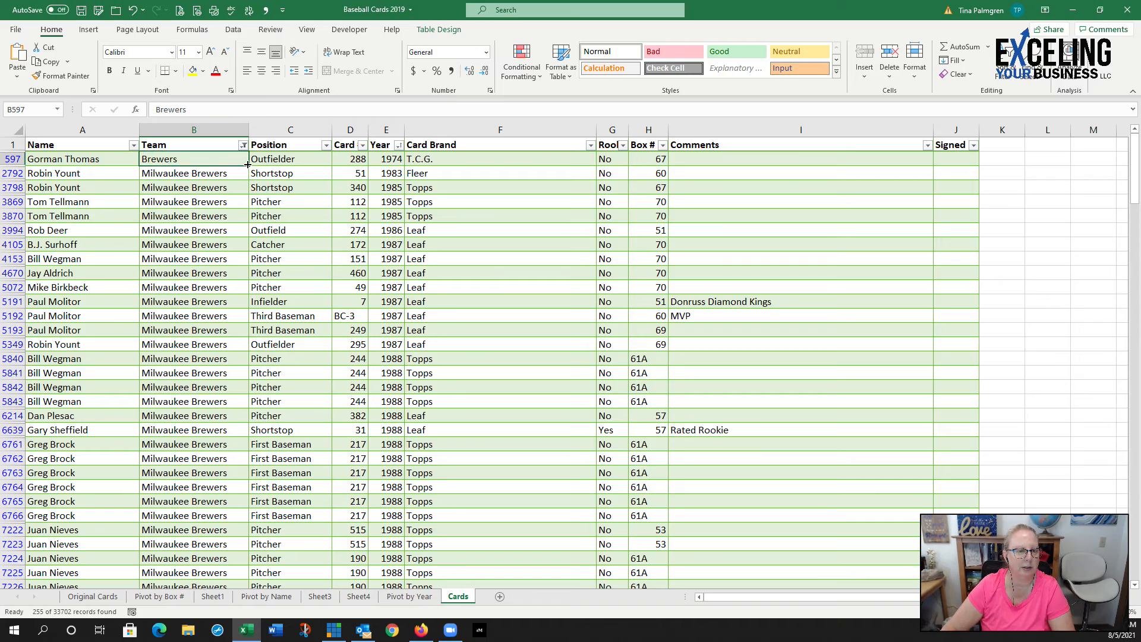
drag(248, 168, 218, 578)
click(192, 444)
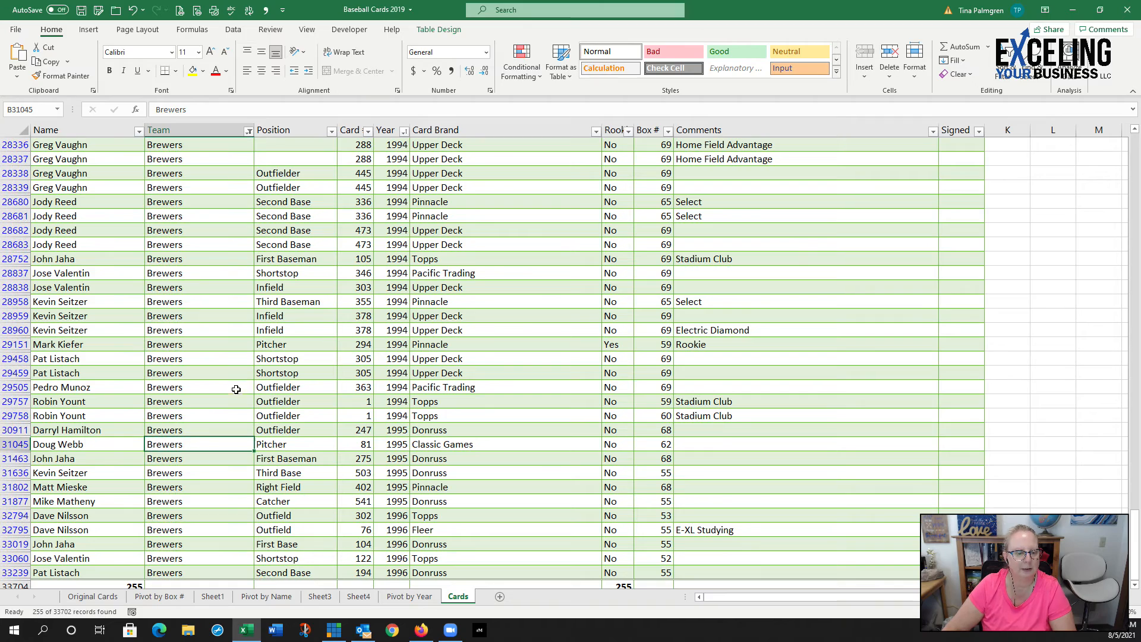
Step: Filter the Team column of the Cards table to Brewers only, searching "brew" and leaving out Beloit Brewers
key(ctrl+Home)
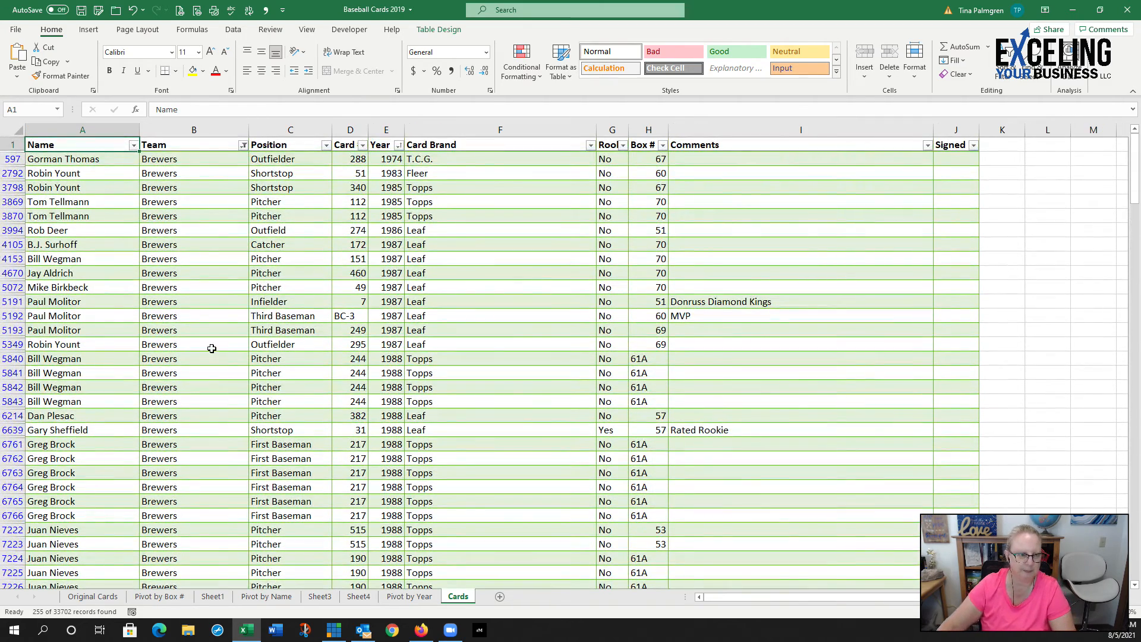
click(243, 145)
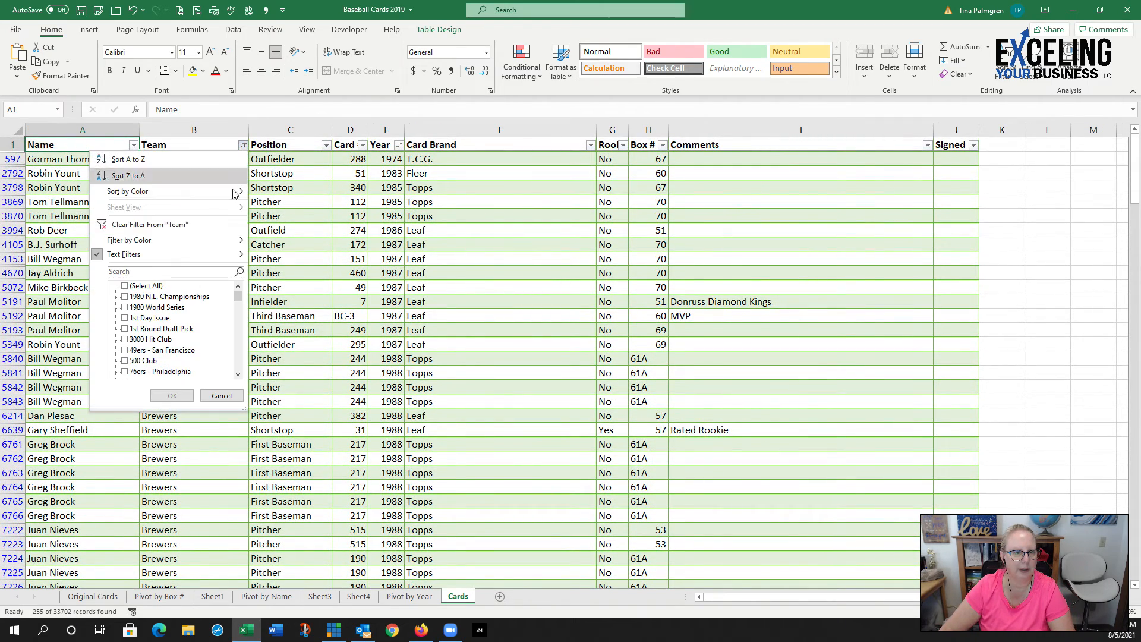
text(brew)
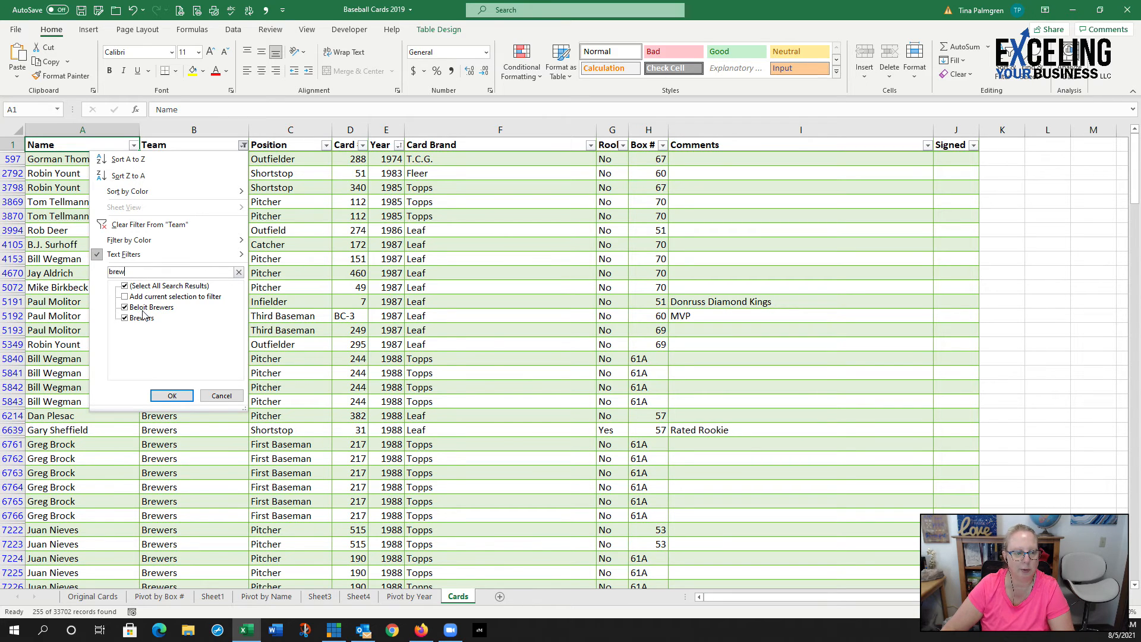
click(132, 308)
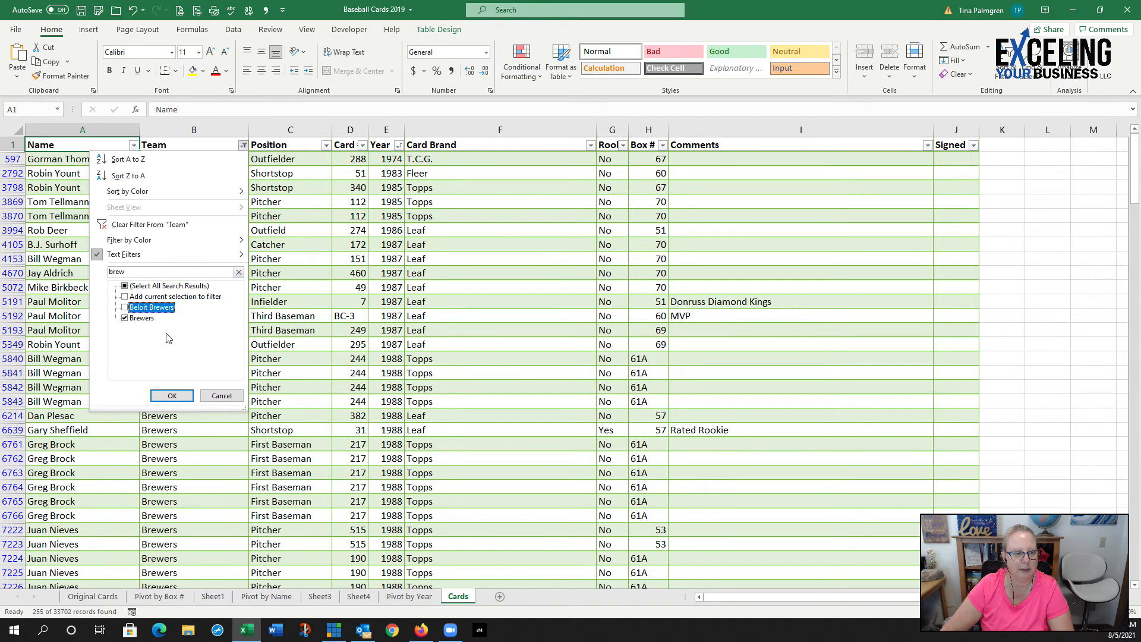
click(172, 395)
Step: Go to the end of the filtered Brewers rows and check the card count in the total row
click(160, 299)
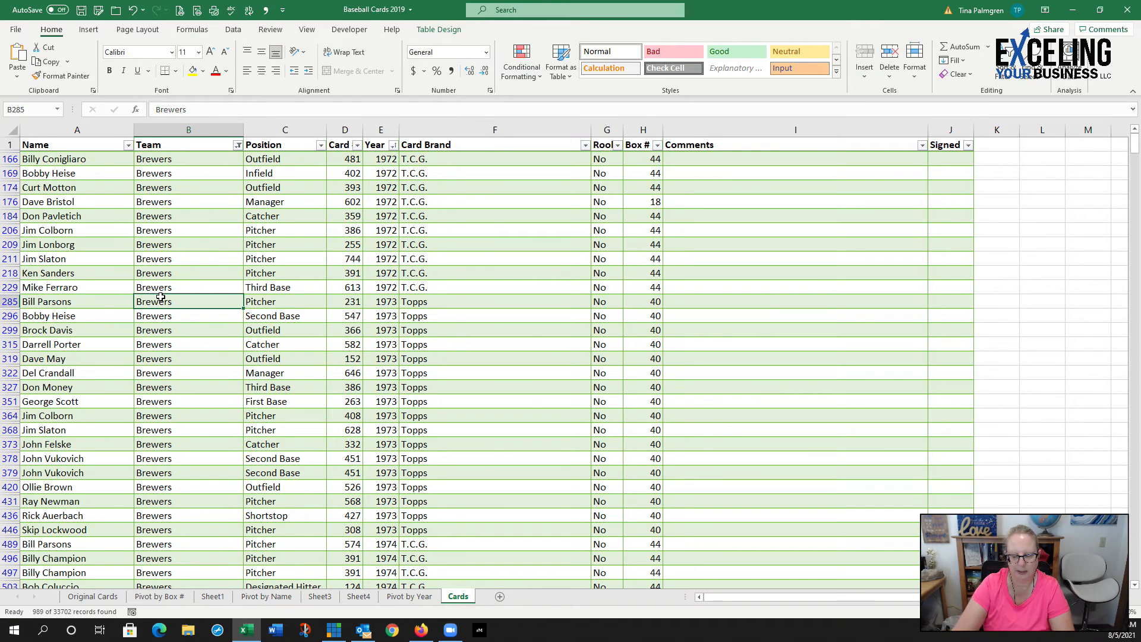
key(ctrl+Down)
scroll(235, 425, down, 2)
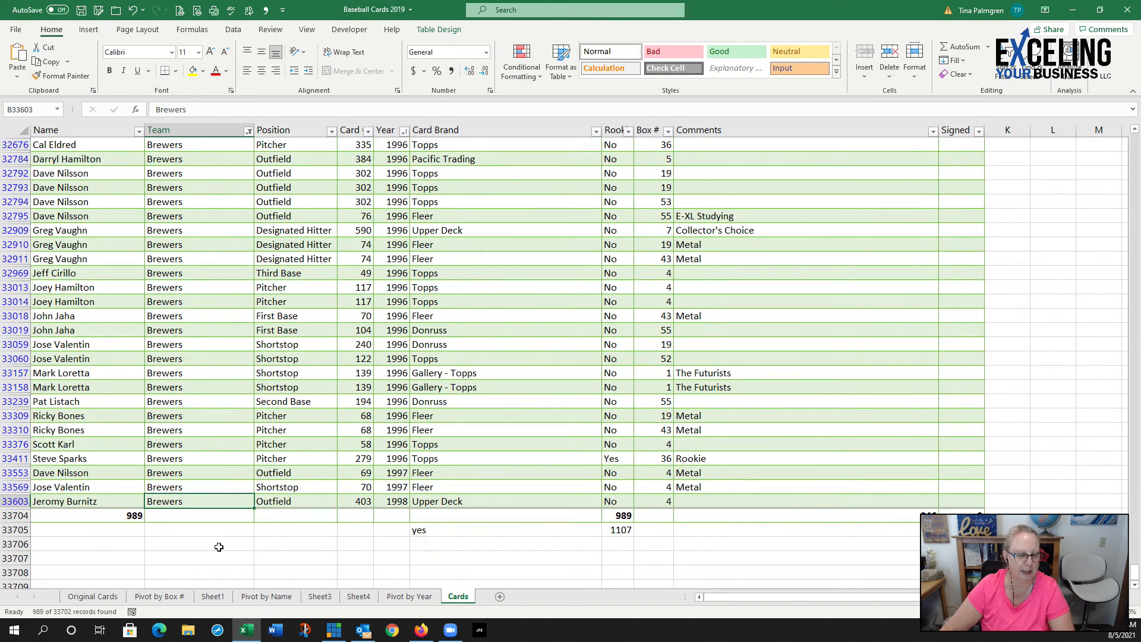
Step: Refresh the pivot table on the Pivot by Year sheet and look through its Team column for renamed entries
click(411, 597)
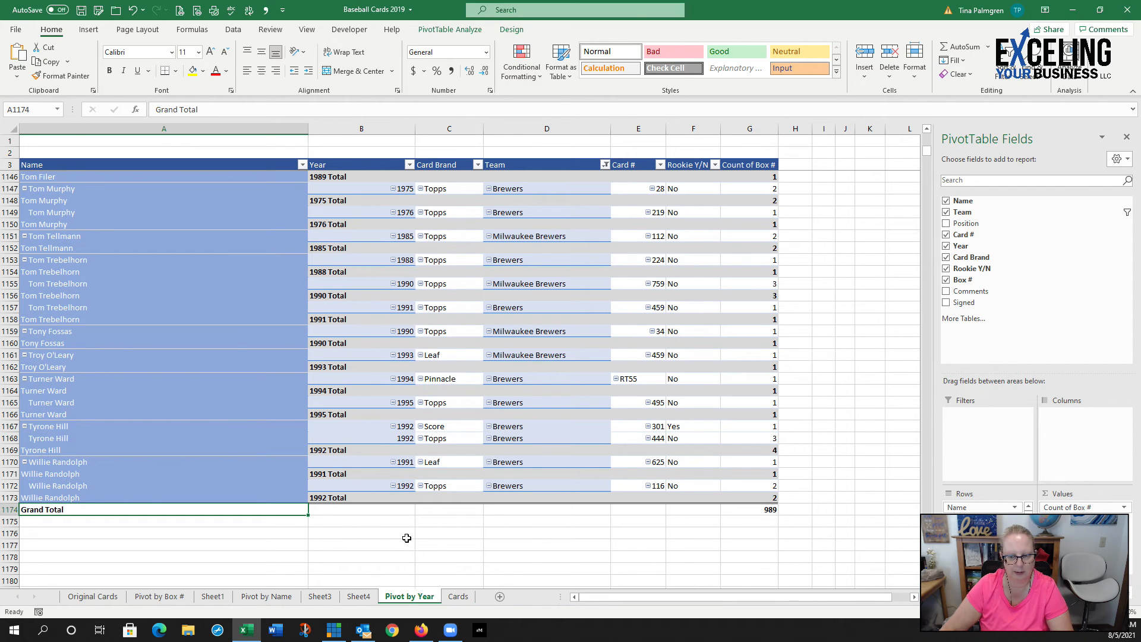
click(556, 238)
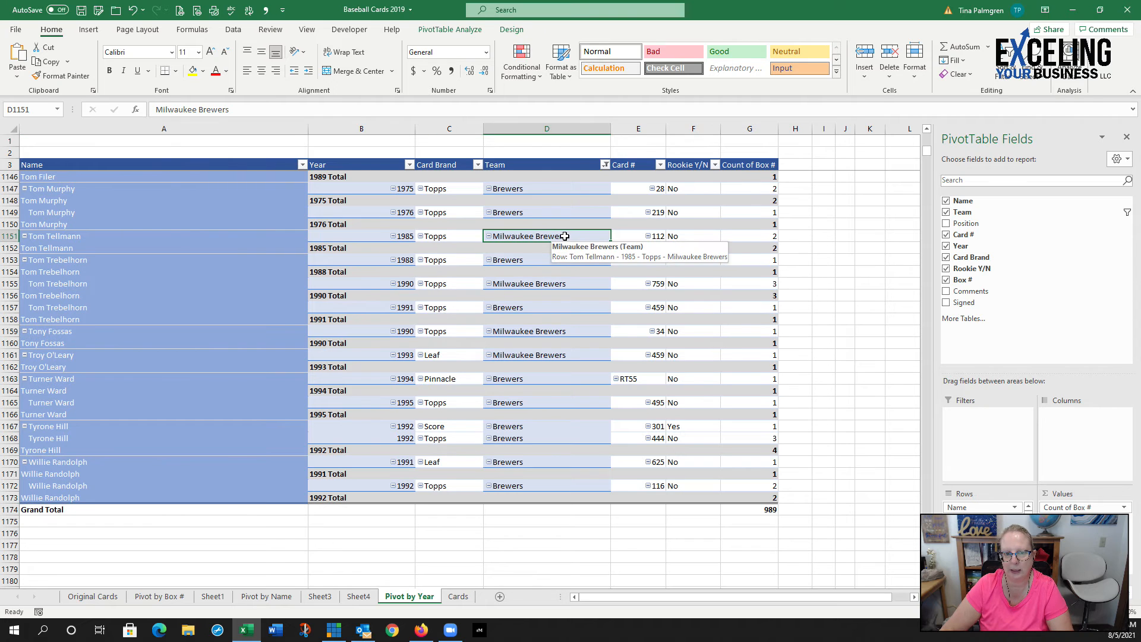
right_click(562, 236)
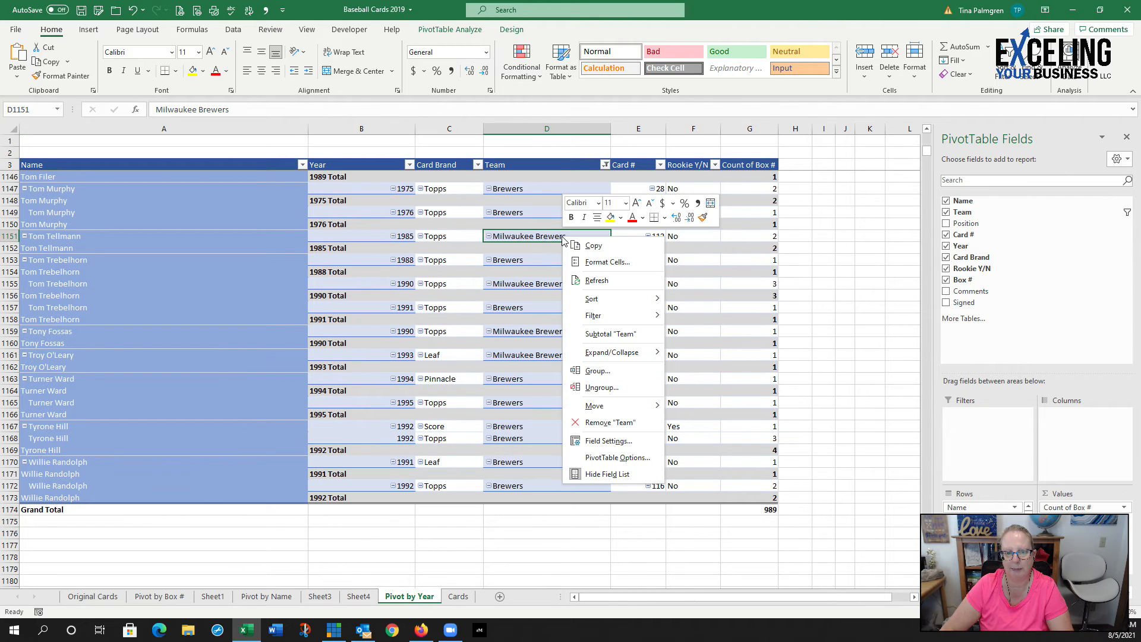
click(590, 281)
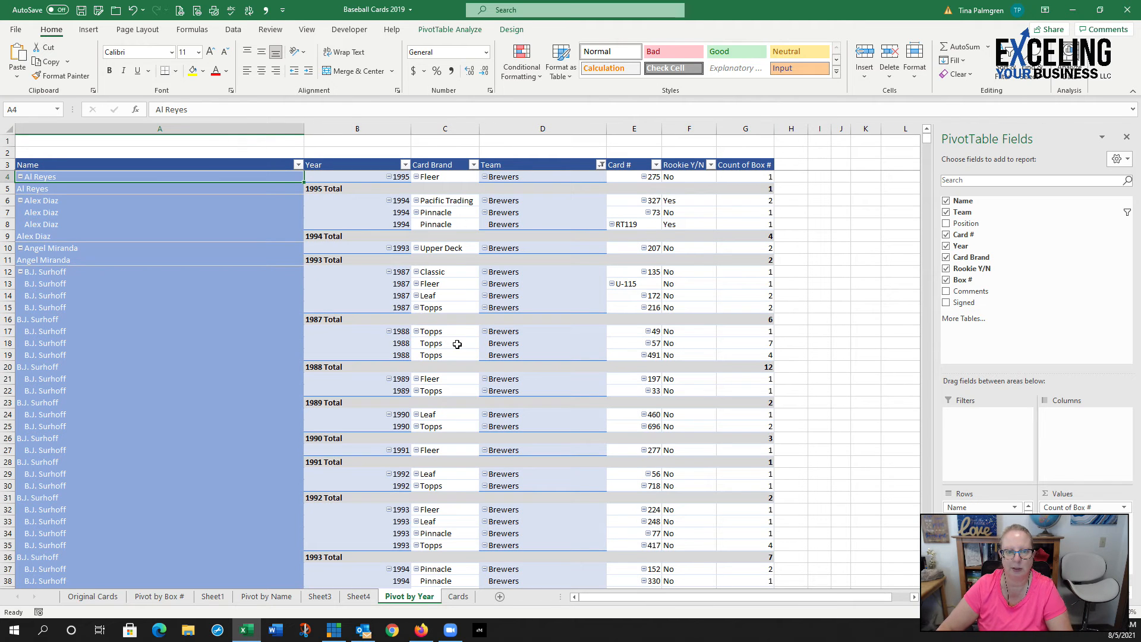
scroll(520, 250, down, 9)
scroll(520, 250, down, 2)
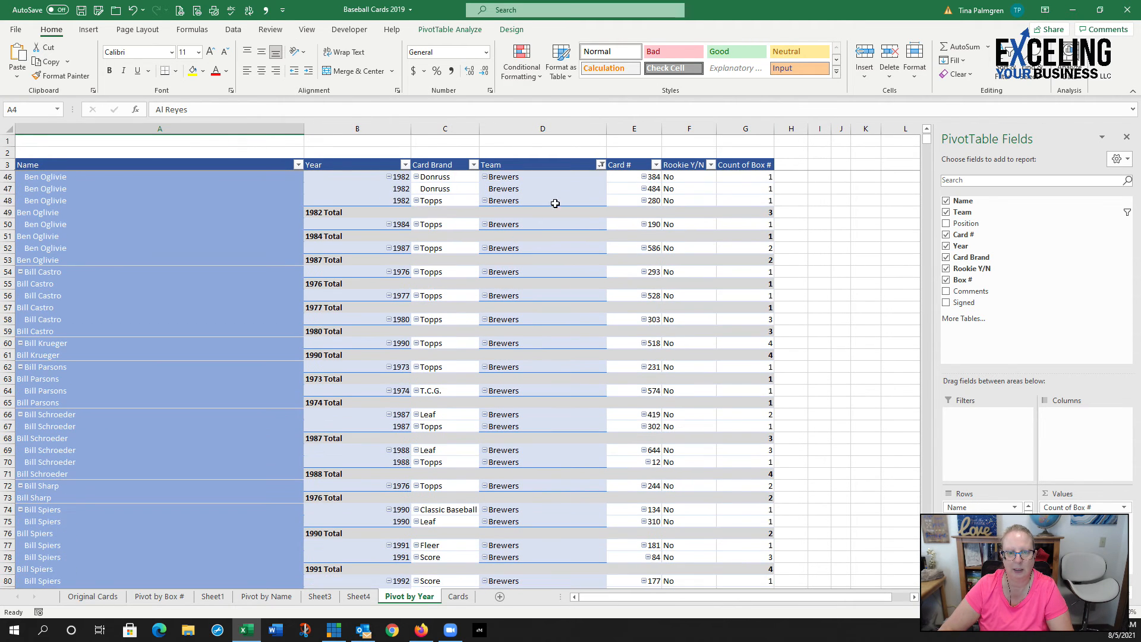
Step: Filter the pivot table's Team field to Milwaukee Brewers only, searching "brew" and leaving out Beloit Brewers and Brewers
scroll(555, 204, up, 3)
click(601, 165)
click(529, 277)
text(brew)
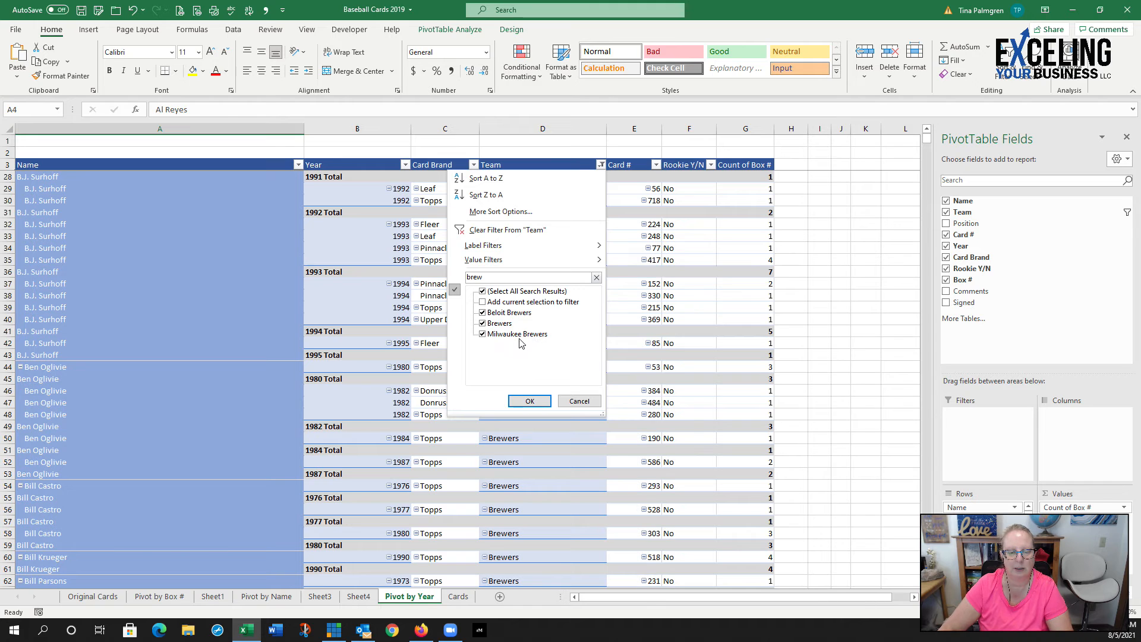
click(484, 314)
click(484, 325)
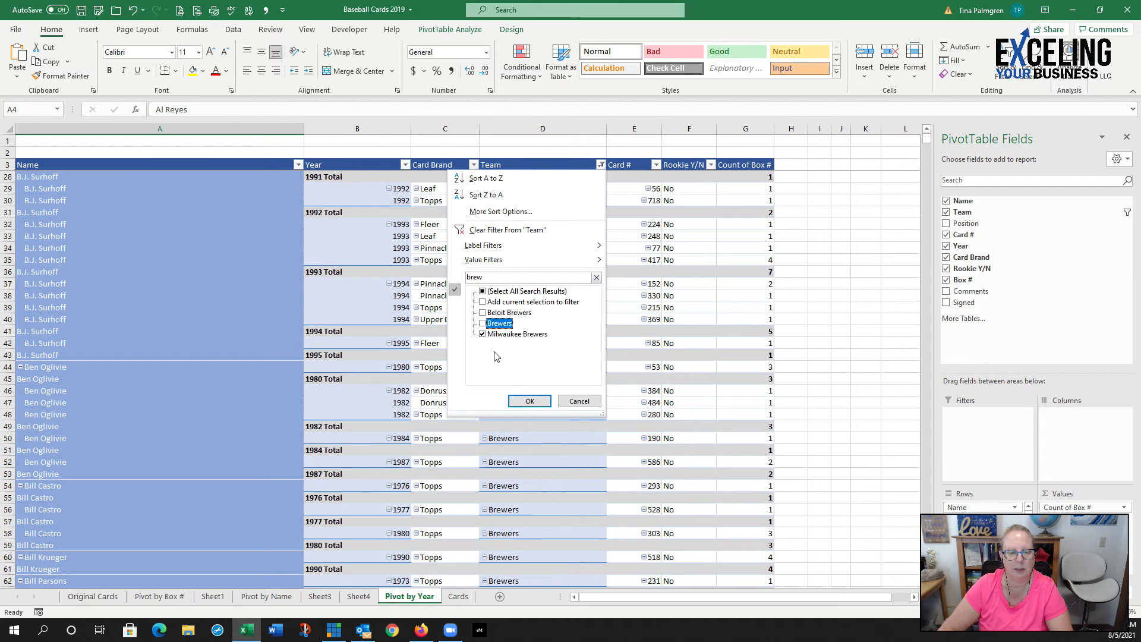
click(529, 401)
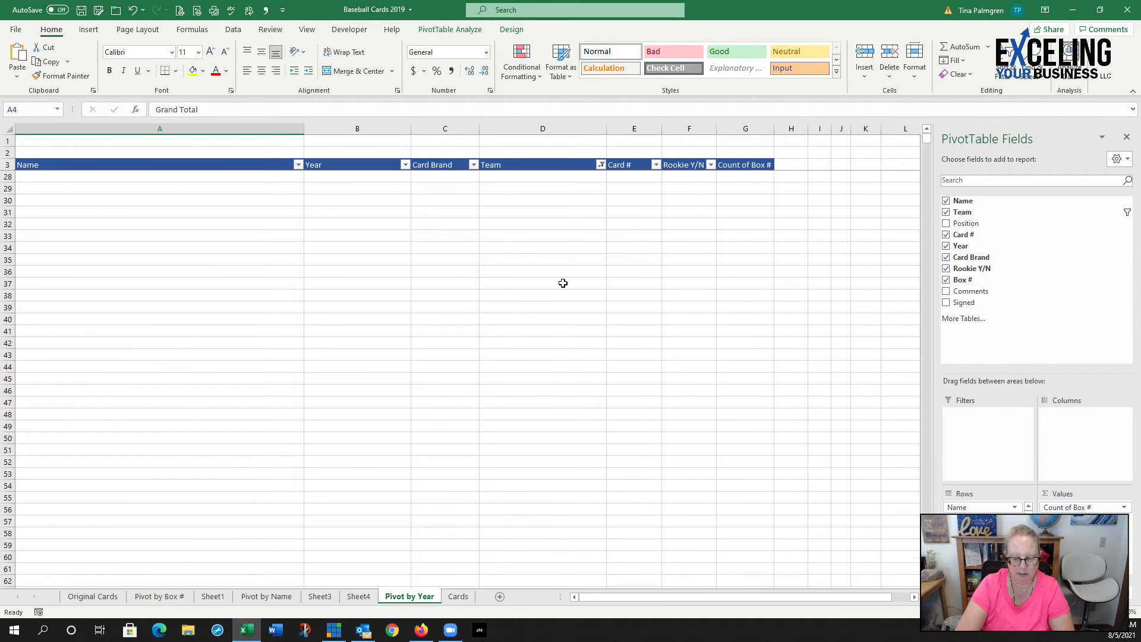
scroll(563, 283, up, 8)
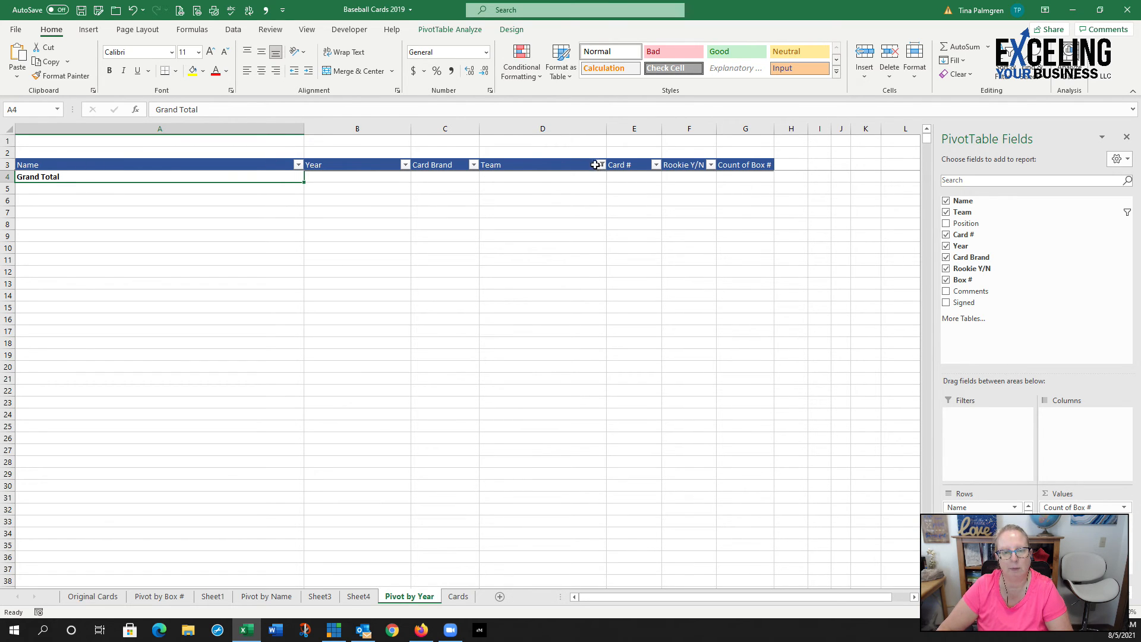
click(600, 165)
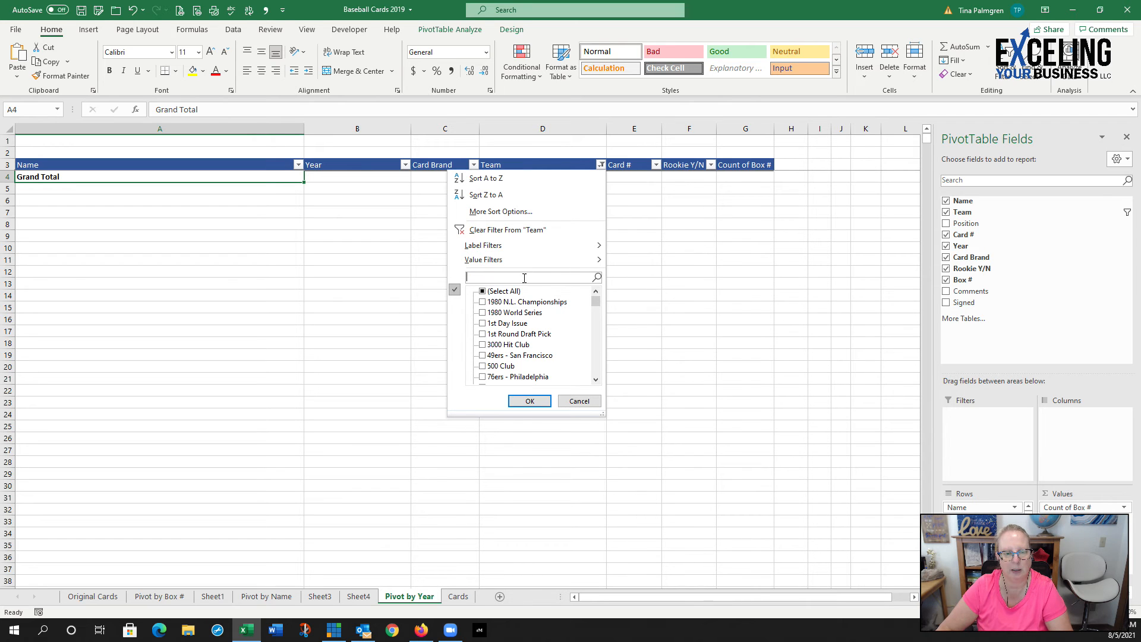
text(brew)
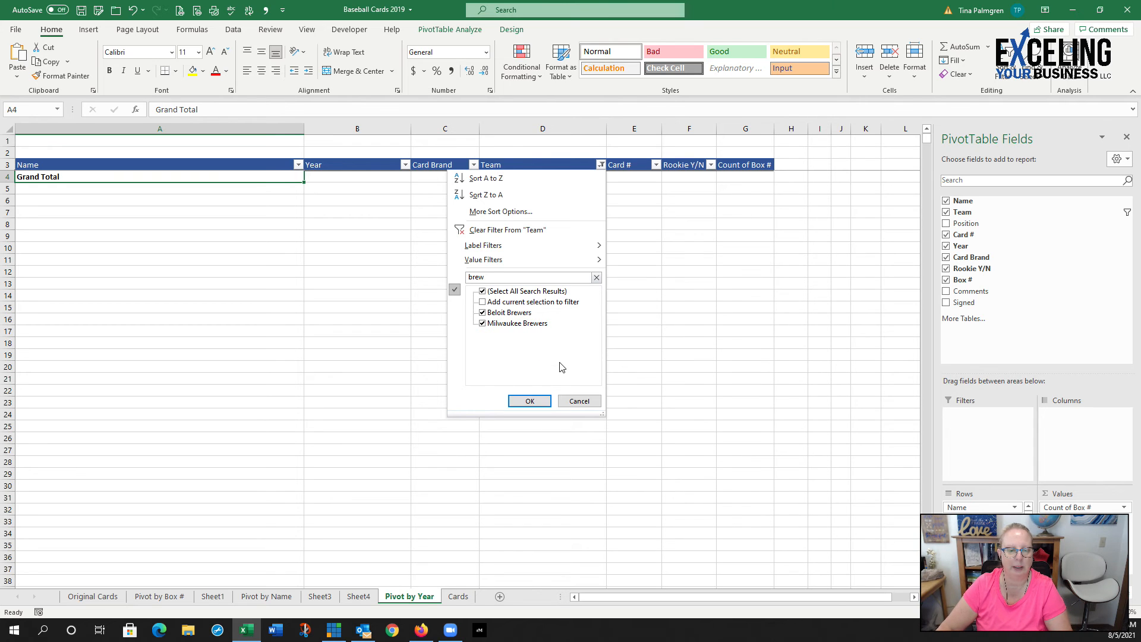
click(569, 406)
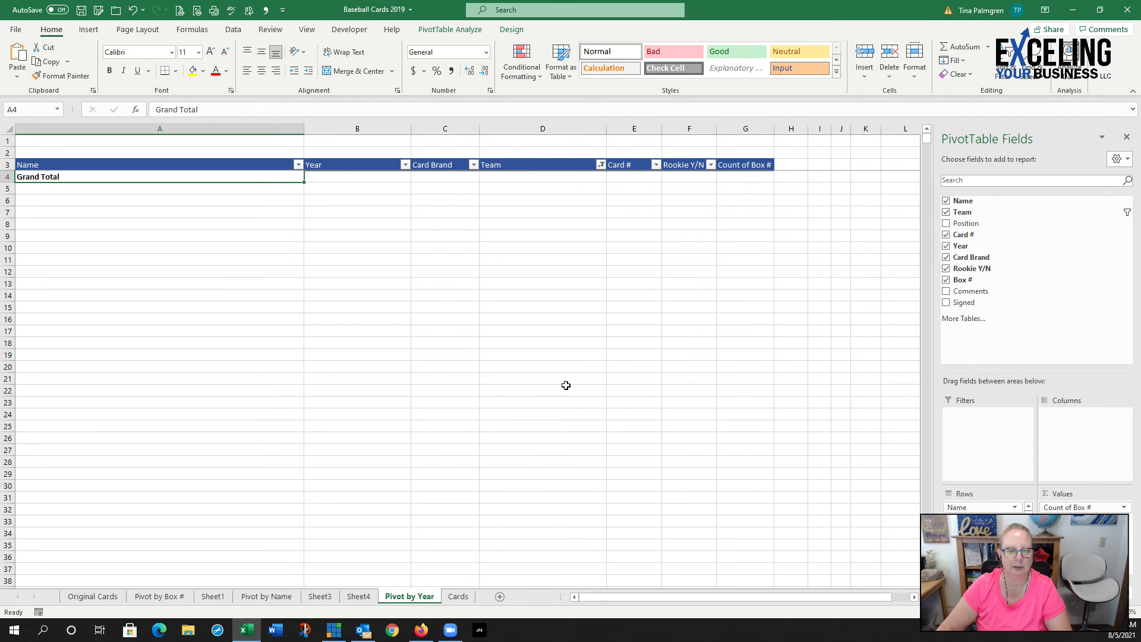
click(601, 165)
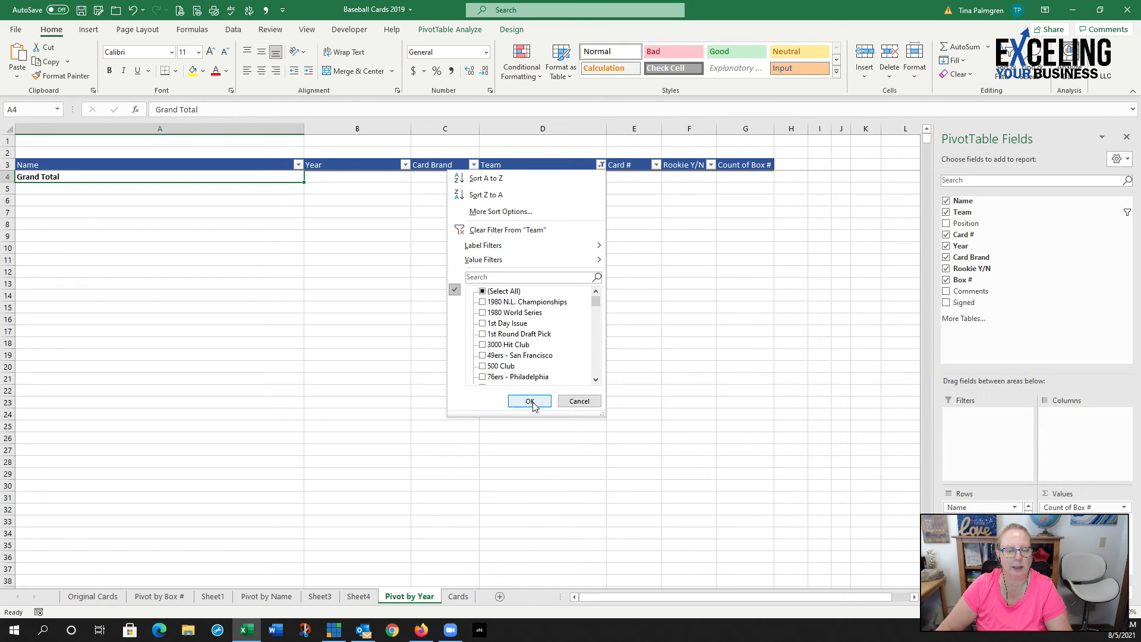
click(530, 402)
Step: Select all teams in the pivot table's Team filter
click(601, 165)
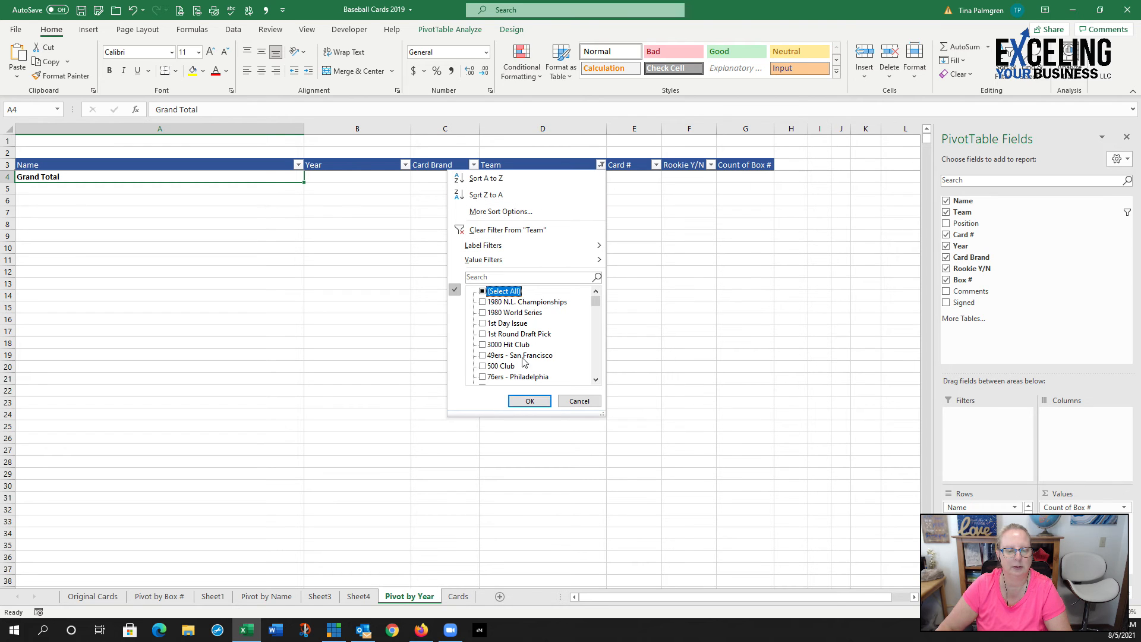
click(485, 292)
click(529, 401)
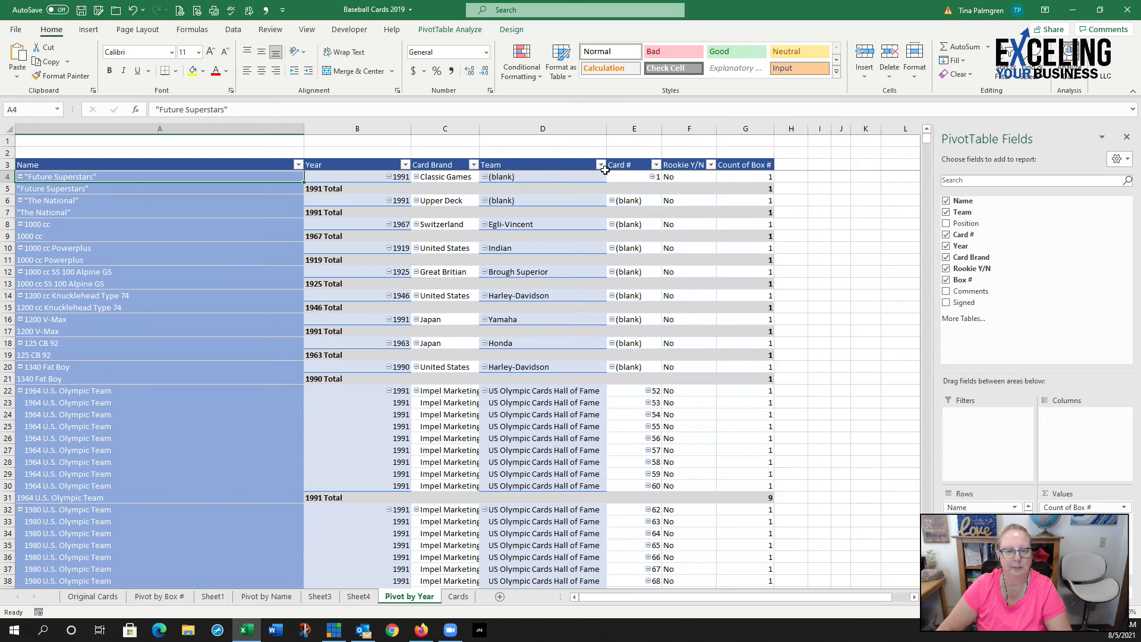
Step: Filter the pivot table's Team field to Brewers only, searching "brew" and leaving out Milwaukee Brewers and Beloit Brewers
click(601, 165)
text(brew)
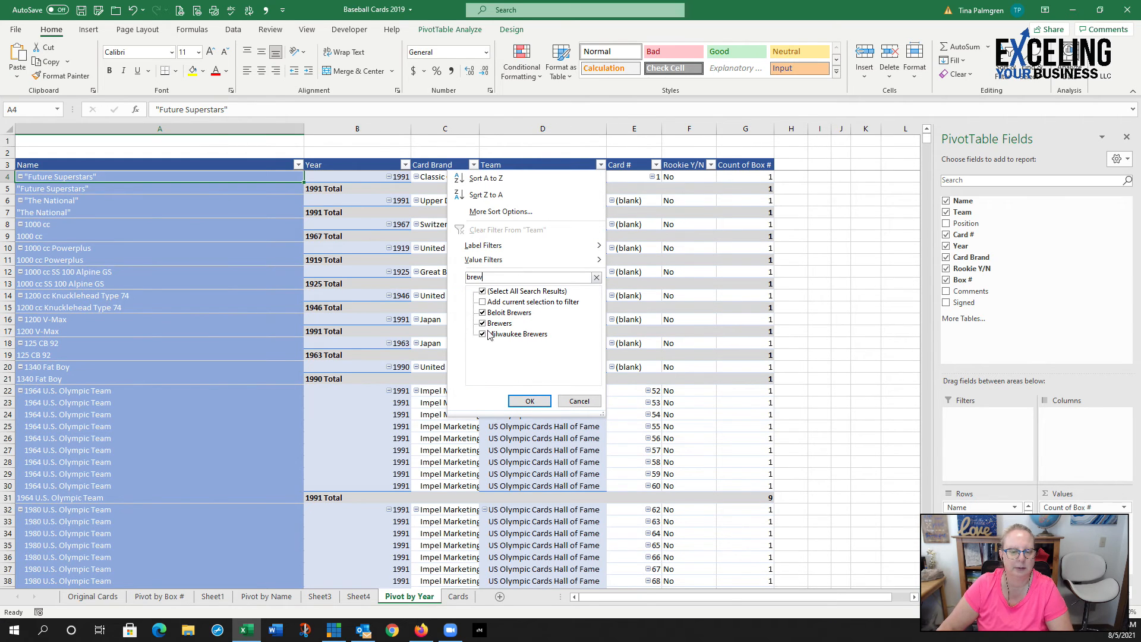
click(483, 334)
click(482, 313)
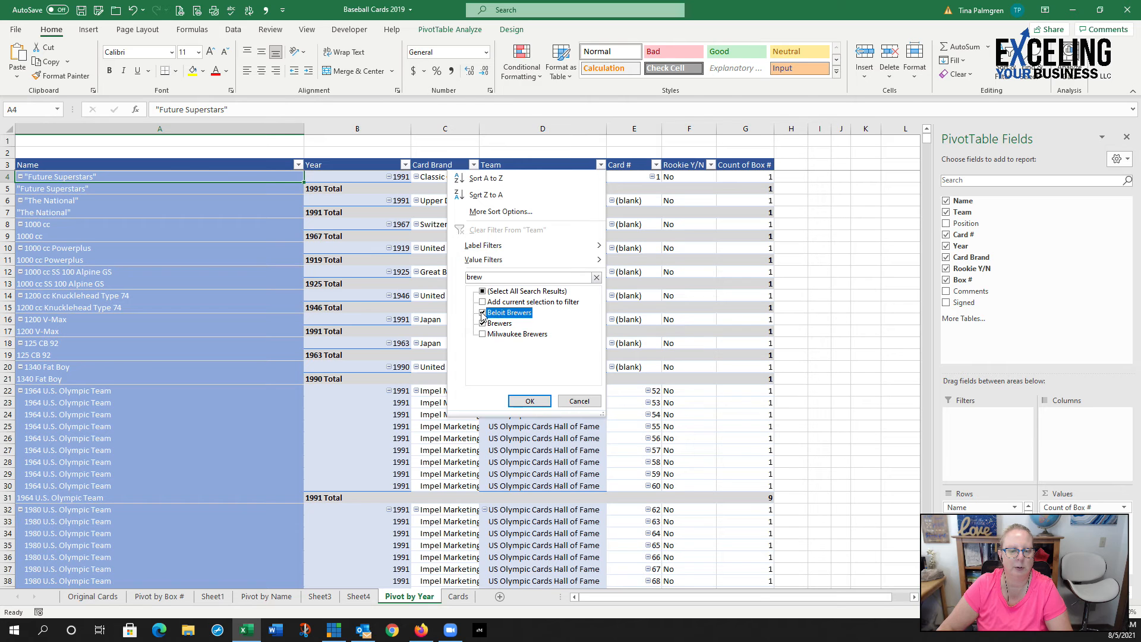
click(530, 401)
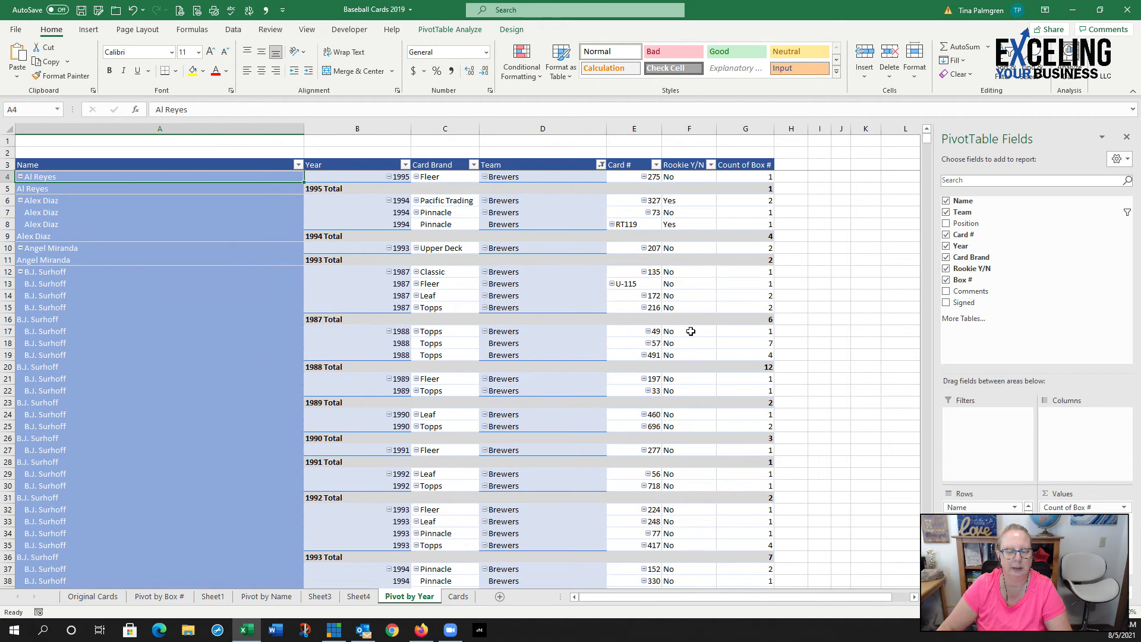
Step: Compare the pivot table's grand total with the total row on the Cards sheet, then return to the pivot table's start
click(229, 268)
key(ctrl+Down)
scroll(243, 320, down, 2)
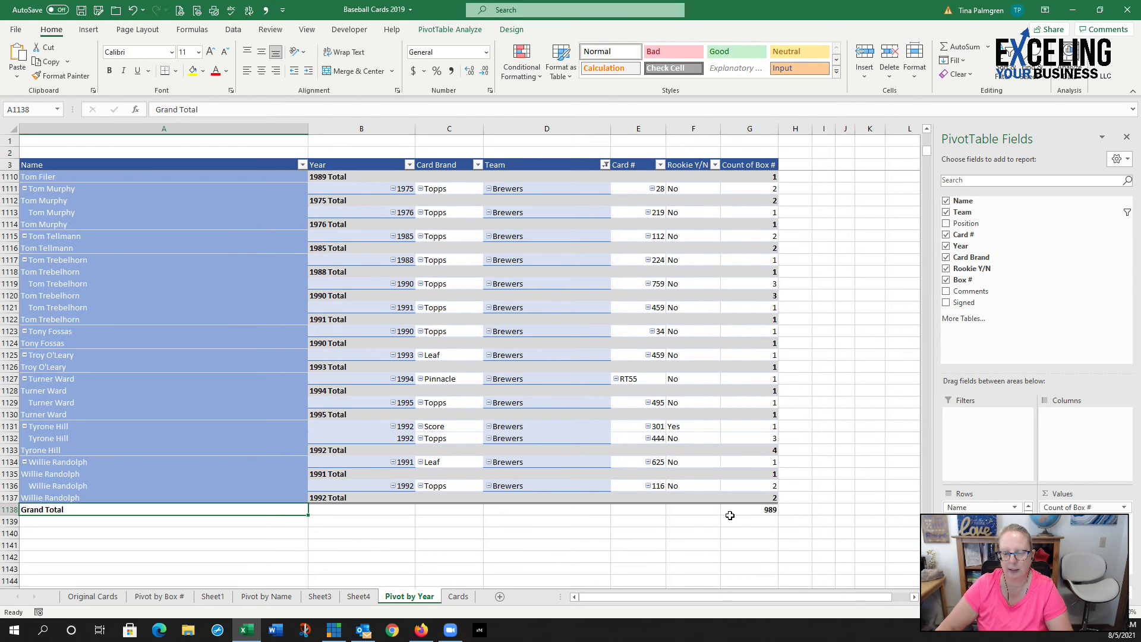
click(459, 596)
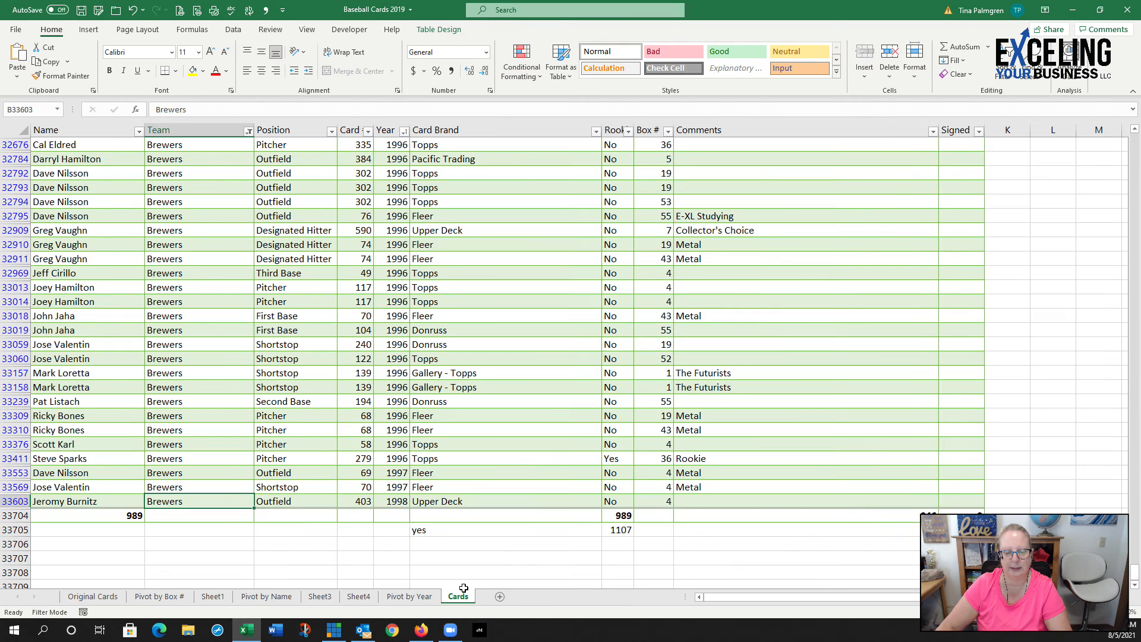
click(416, 596)
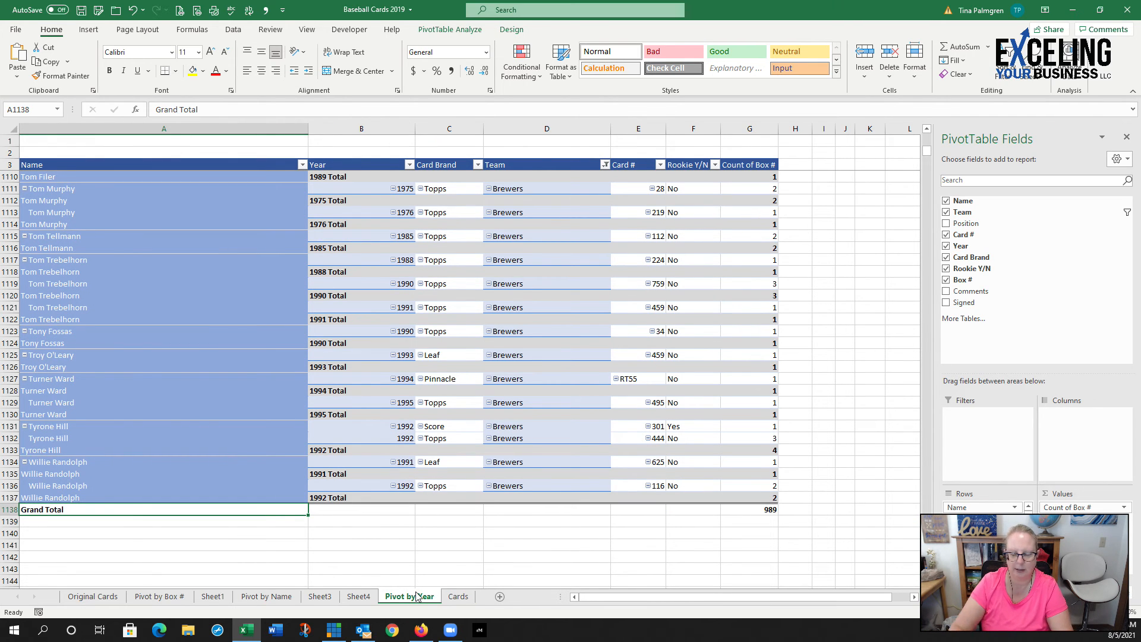
key(ctrl+Home)
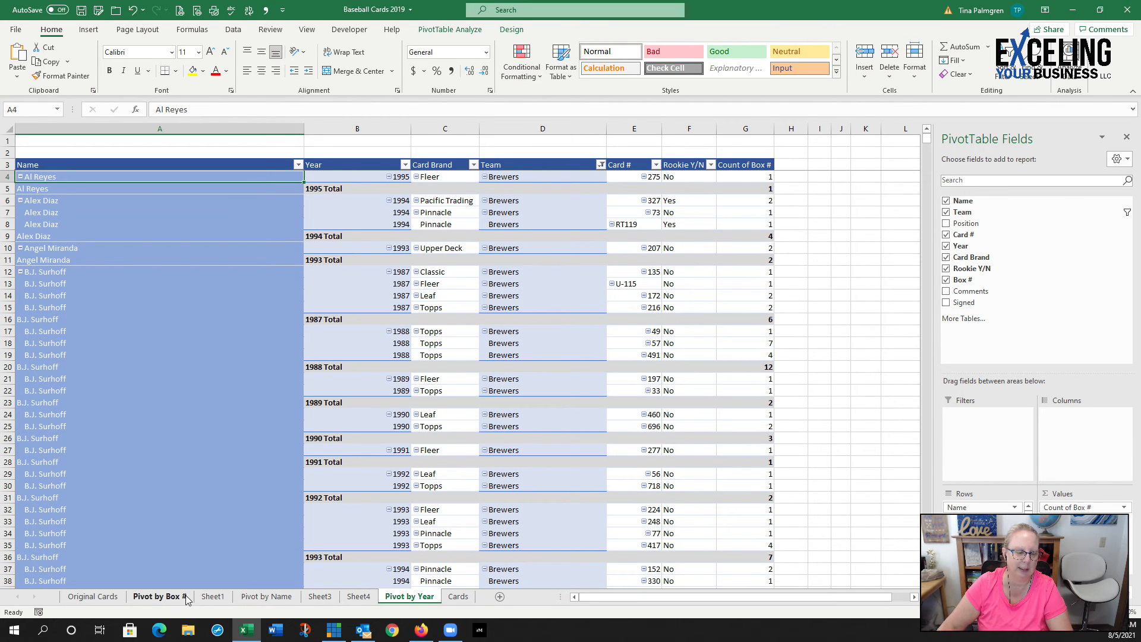
Step: Delete the Sheet4 and Sheet3 worksheets from the workbook
right_click(356, 597)
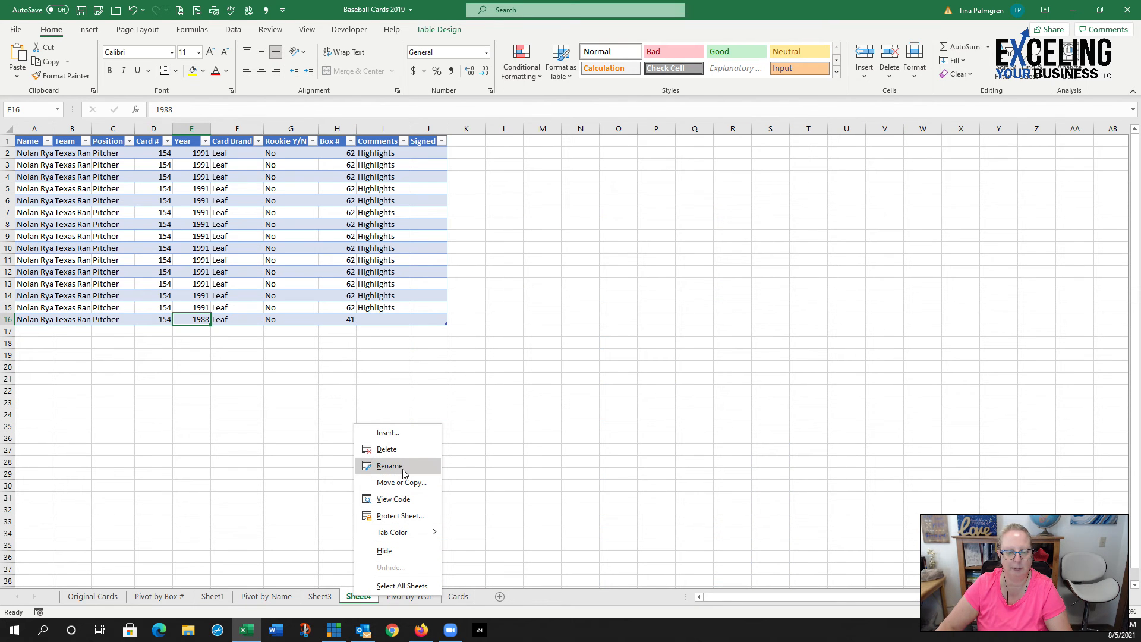
click(398, 450)
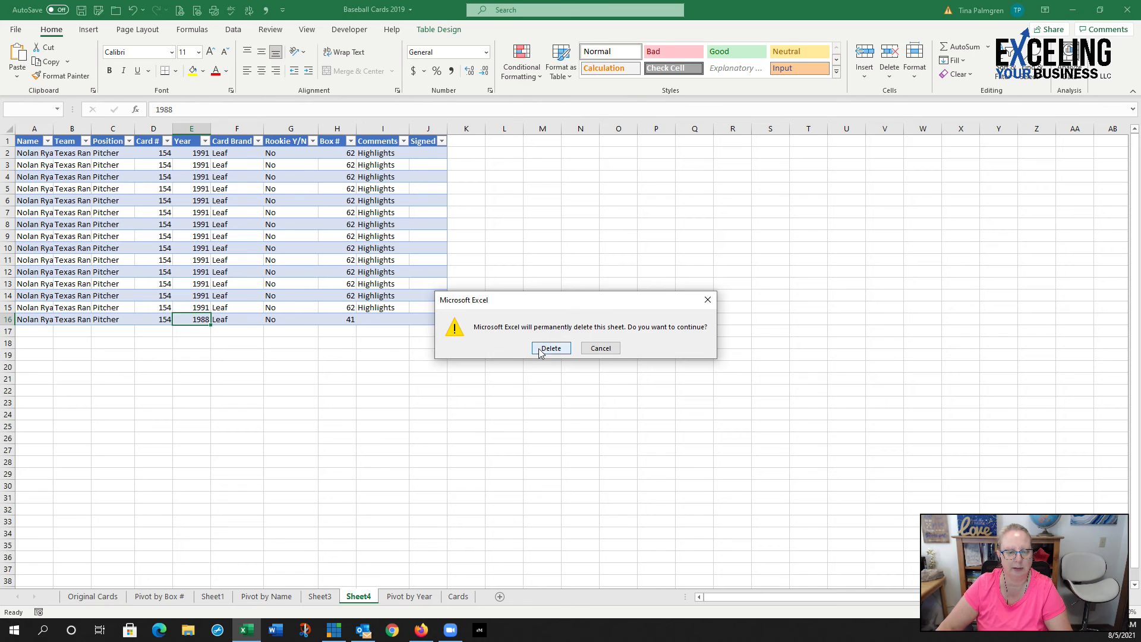
click(547, 349)
click(321, 597)
right_click(326, 598)
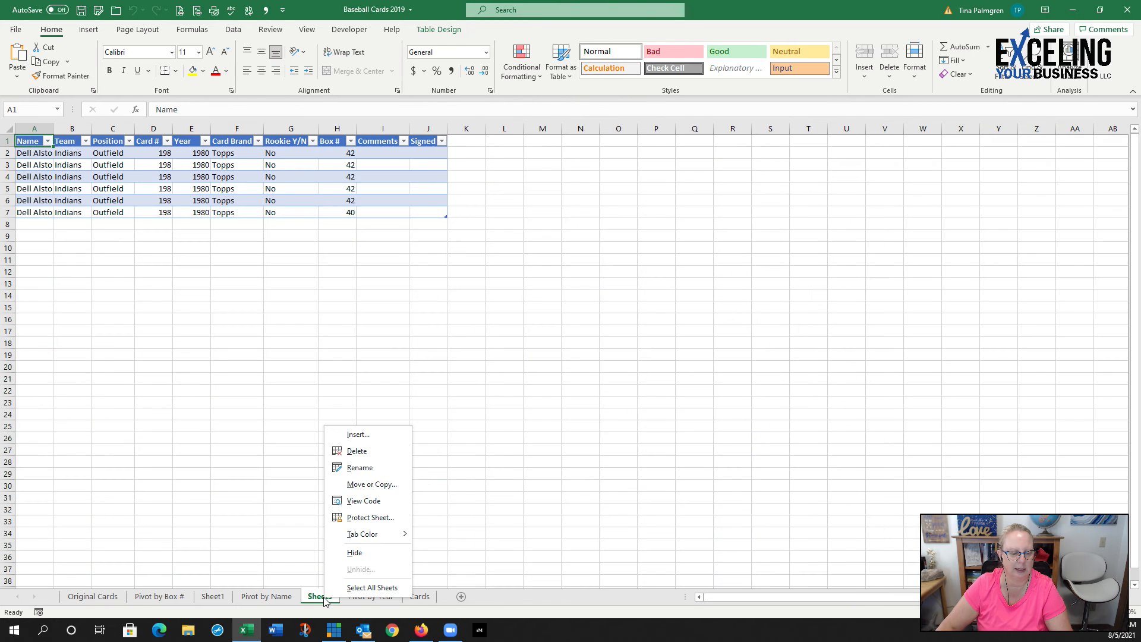
click(357, 451)
click(552, 349)
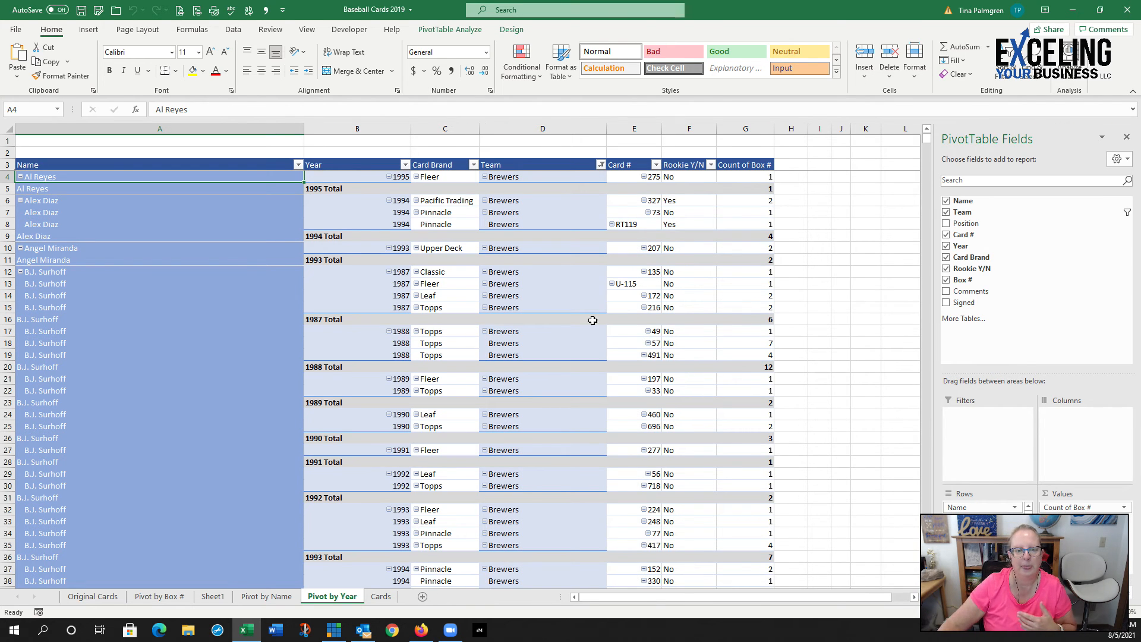
Step: Reset the Team filter on the Pivot by Year sheet to include every team
click(601, 165)
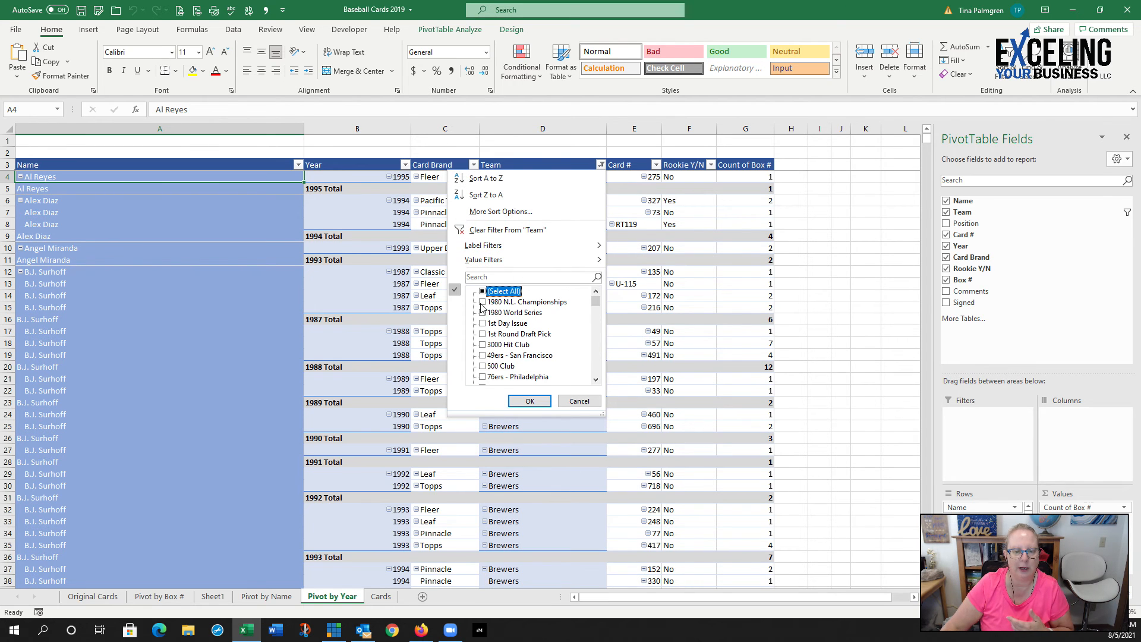
click(521, 401)
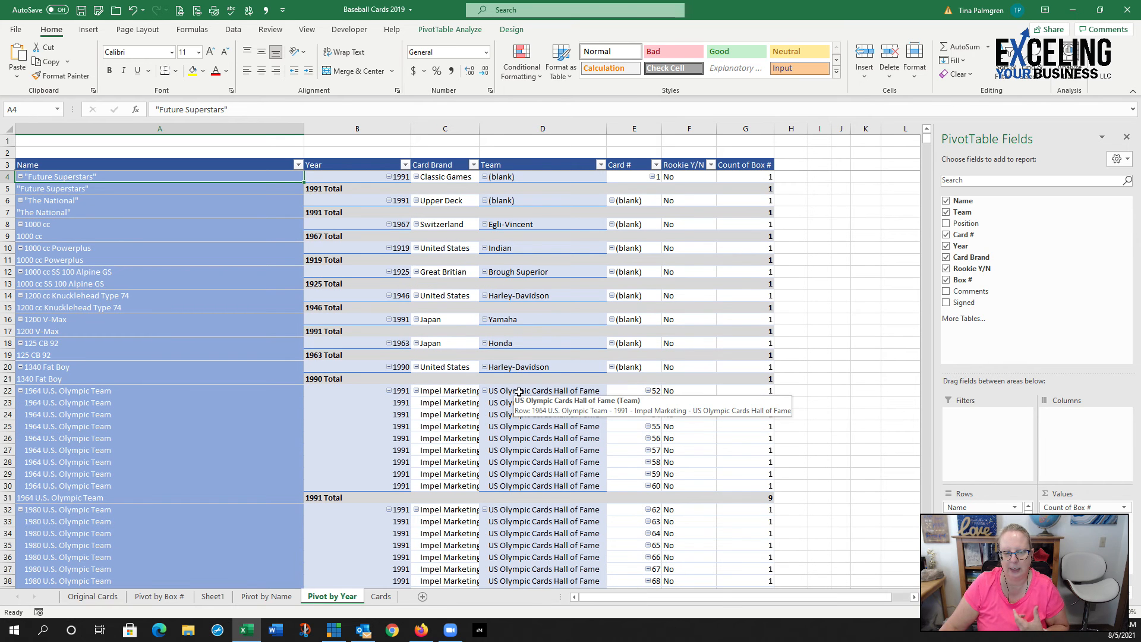